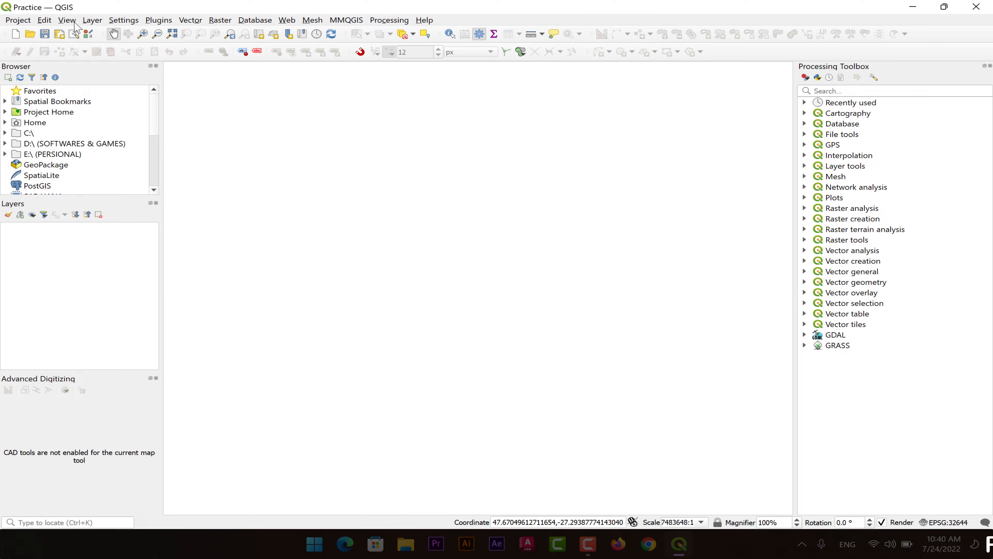
Add the shapefile VILLAGE_LPM.shp from the Practice_Bulk LPM_1 folder to the project as a vector layer.
{"action": "left_click", "coordinate": [89, 21]}
{"action": "mouse_move", "coordinate": [132, 59]}
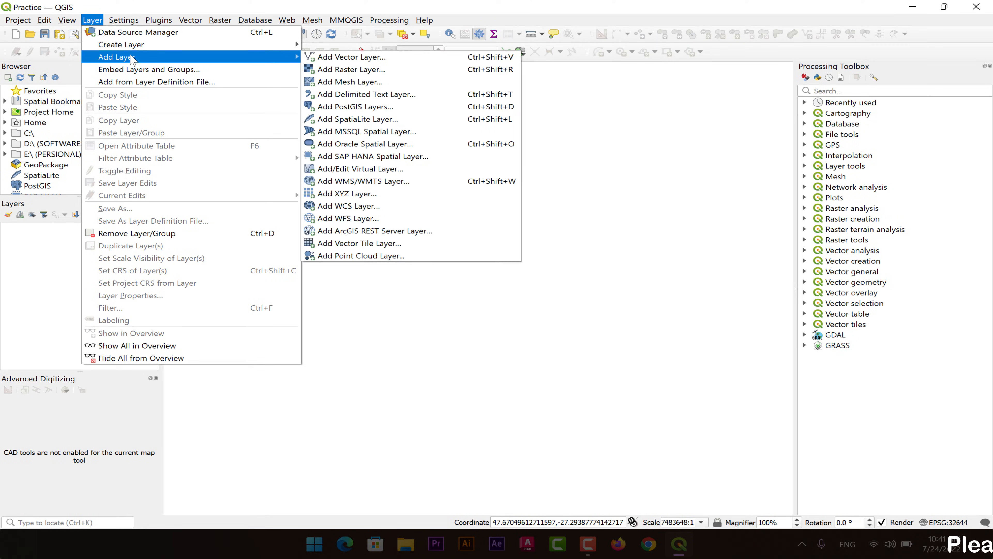
{"action": "left_click", "coordinate": [353, 58]}
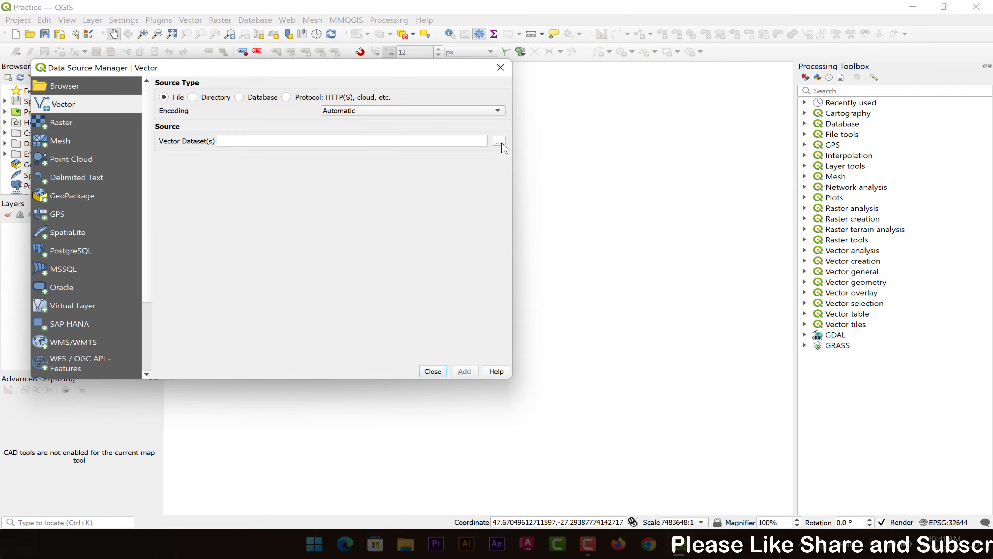
{"action": "left_click", "coordinate": [500, 142]}
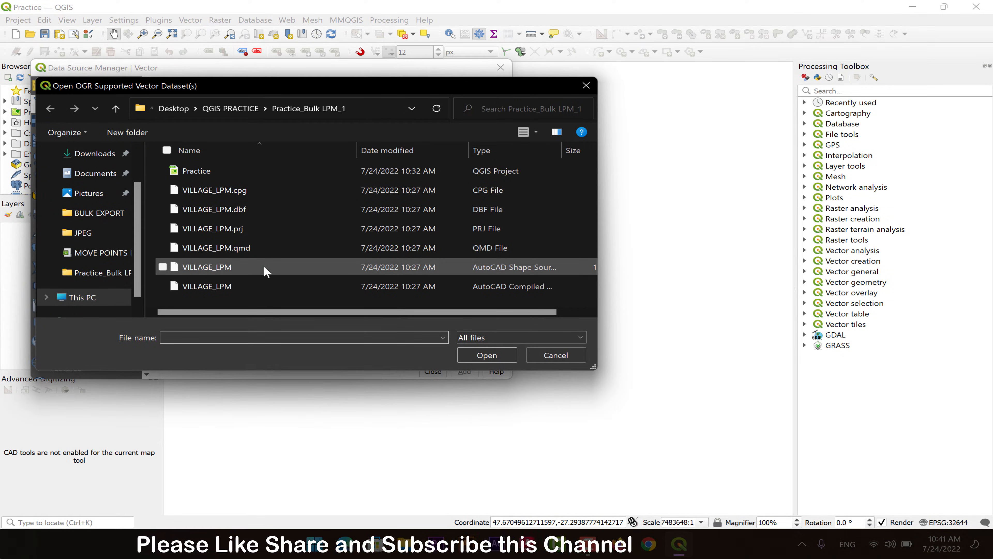
{"action": "left_click", "coordinate": [218, 262]}
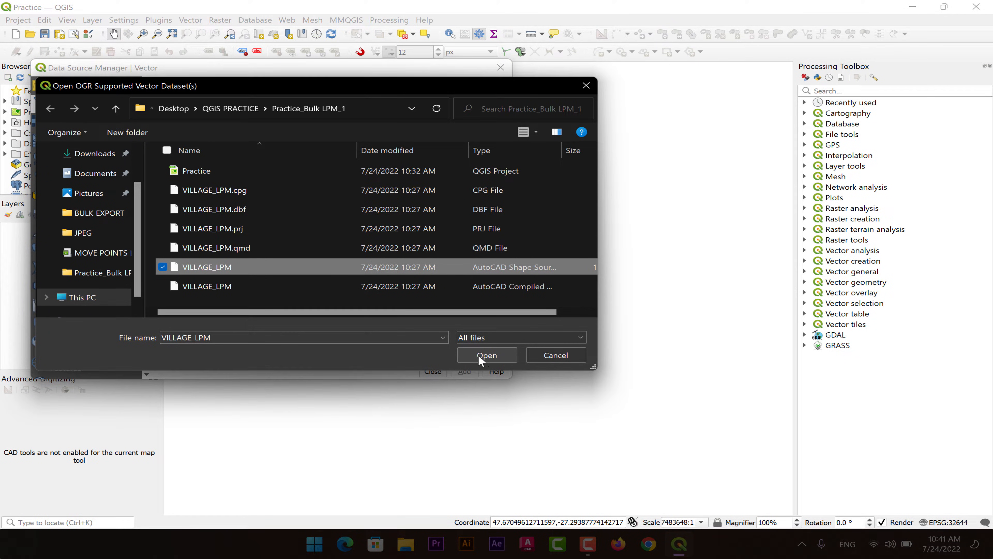
{"action": "left_click", "coordinate": [487, 355]}
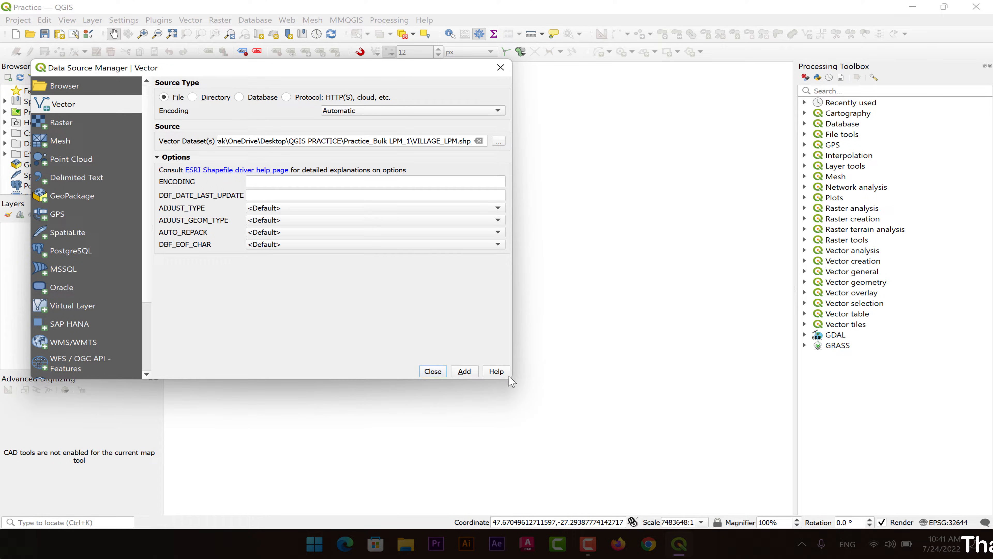
{"action": "left_click", "coordinate": [465, 372]}
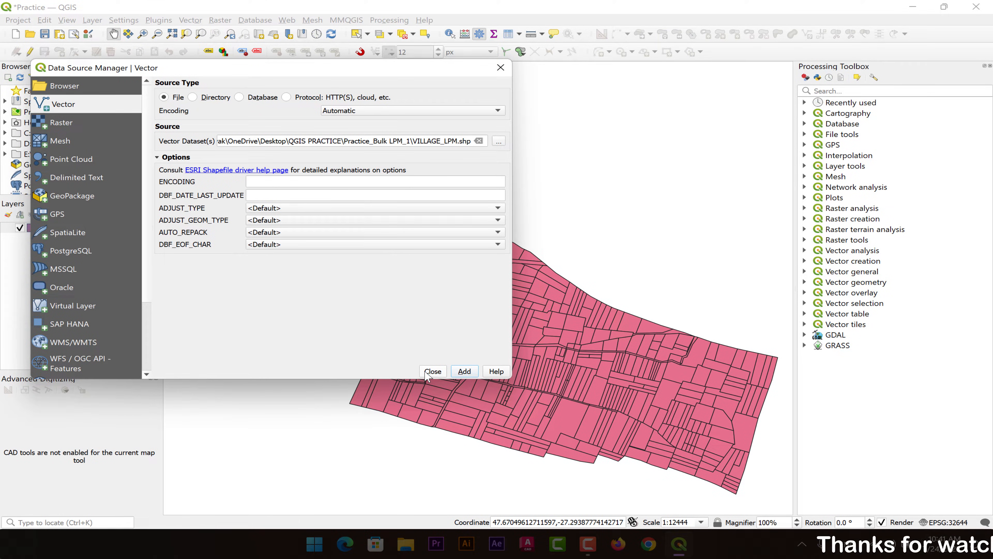
{"action": "left_click", "coordinate": [432, 371]}
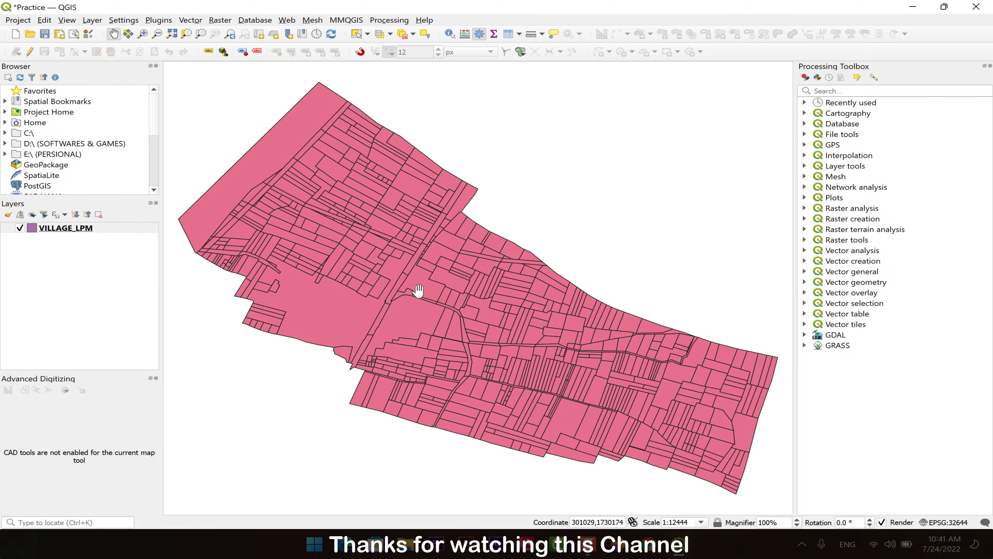
{"action": "mouse_move", "coordinate": [417, 291]}
{"action": "left_mouse_down"}
{"action": "mouse_move", "coordinate": [438, 310]}
{"action": "mouse_move", "coordinate": [416, 281]}
{"action": "left_mouse_up"}
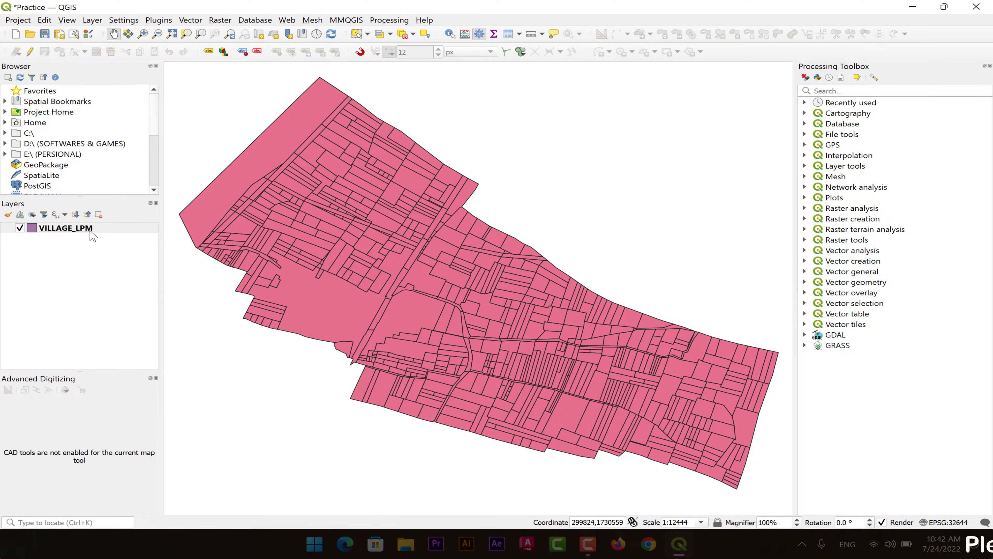
{"action": "left_click_drag", "start_coordinate": [319, 308], "coordinate": [320, 302]}
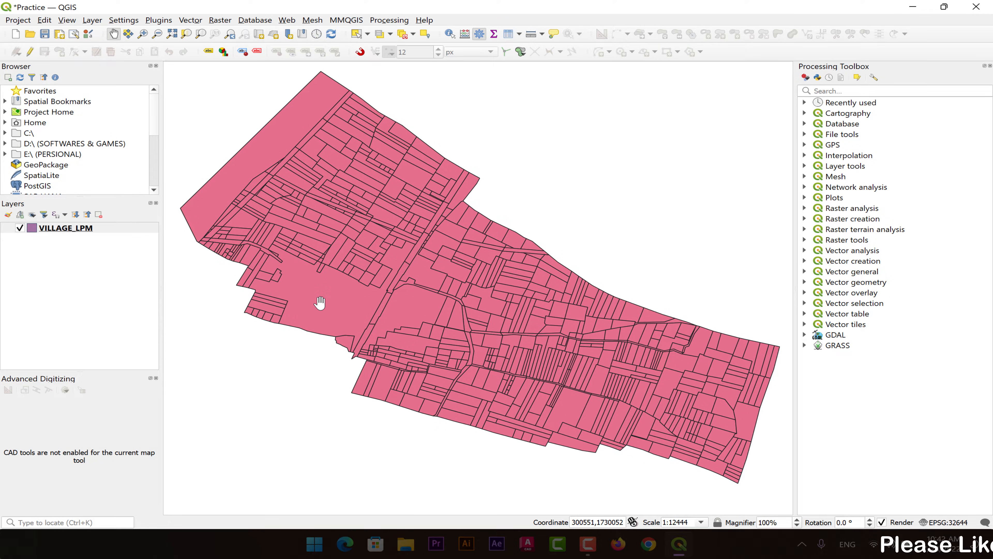
Run the Boundary algorithm on VILLAGE_LPM, saving the output as BOUNDARY.shp in Practice_Bulk LPM_1, and hide the VILLAGE_LPM layer.
{"action": "left_click", "coordinate": [847, 92]}
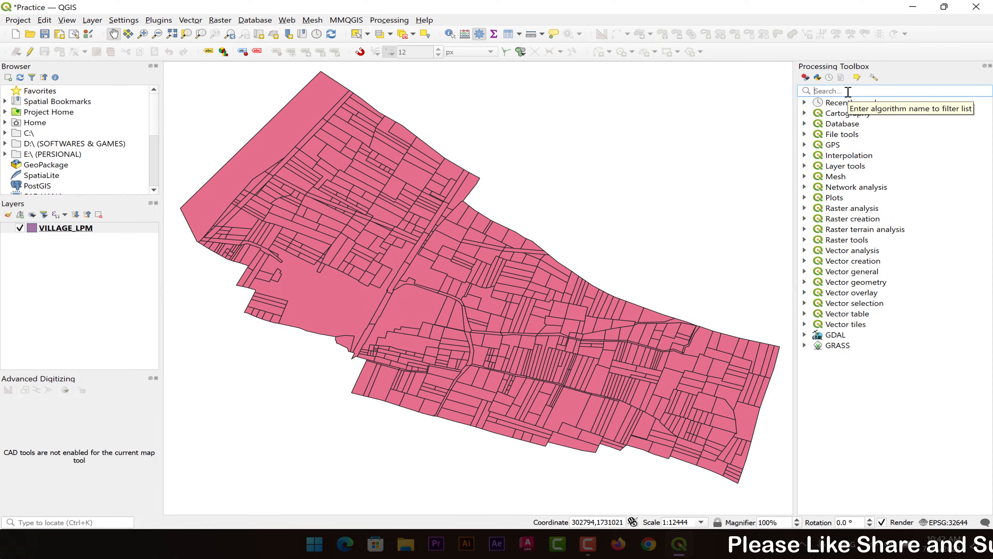
{"action": "type", "text": "boundary"}
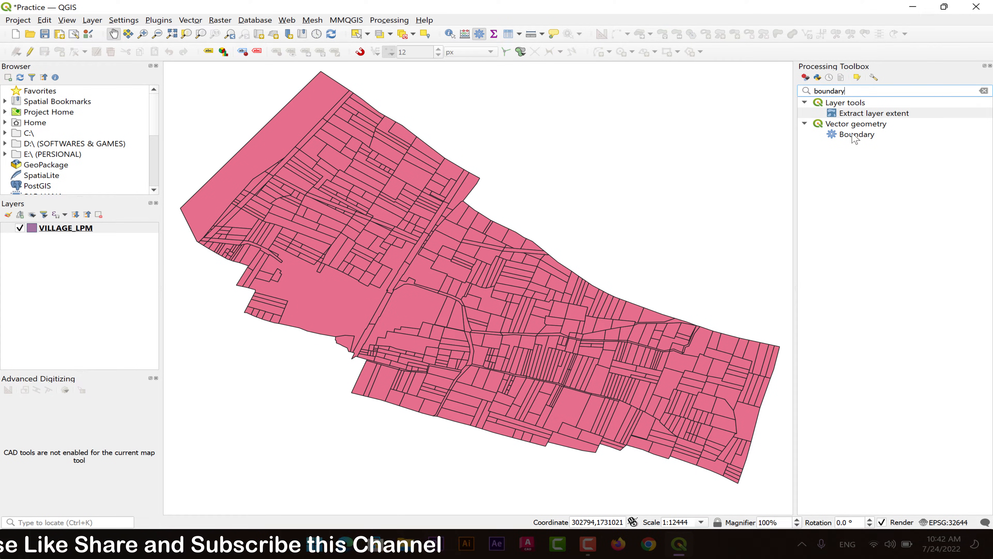
{"action": "double_click", "coordinate": [856, 135]}
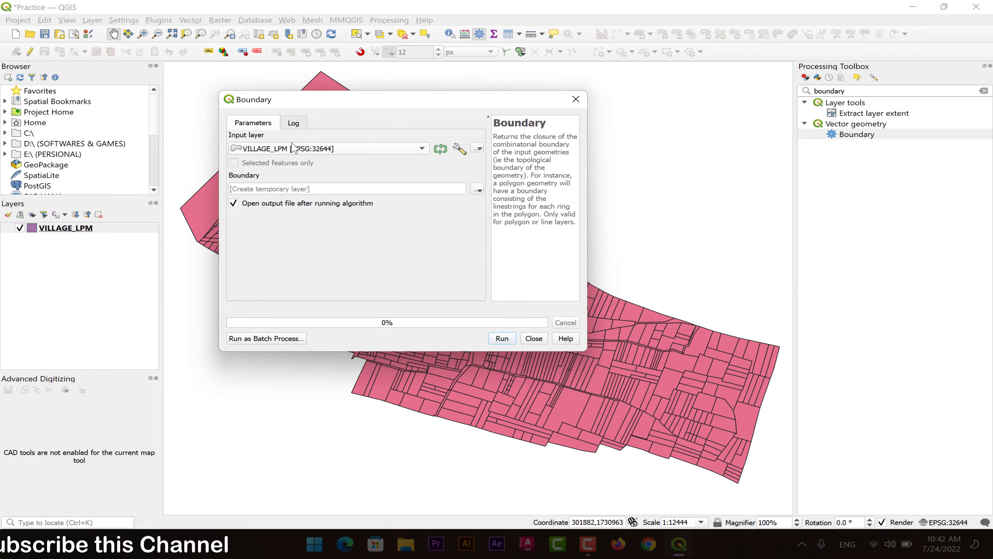
{"action": "left_click", "coordinate": [318, 150]}
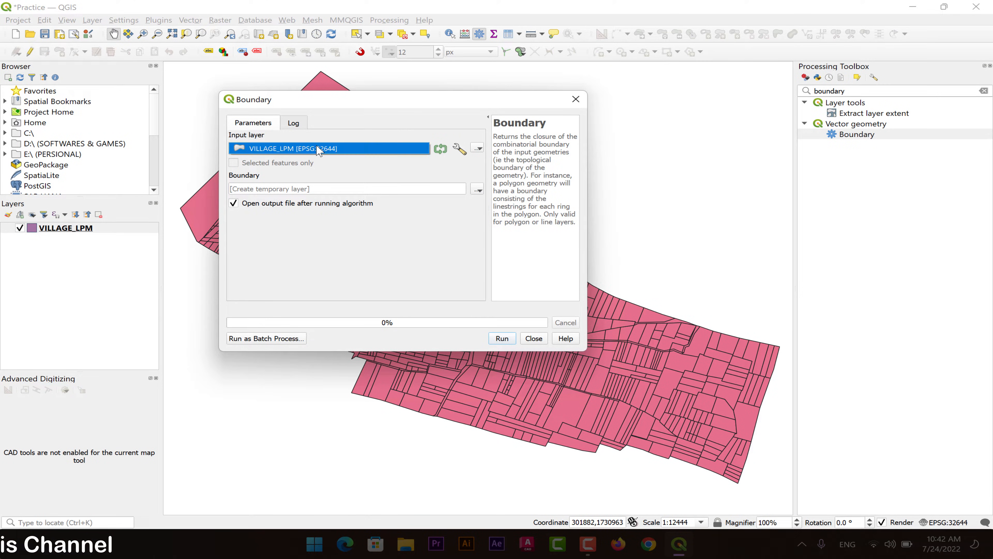
{"action": "left_click", "coordinate": [291, 148]}
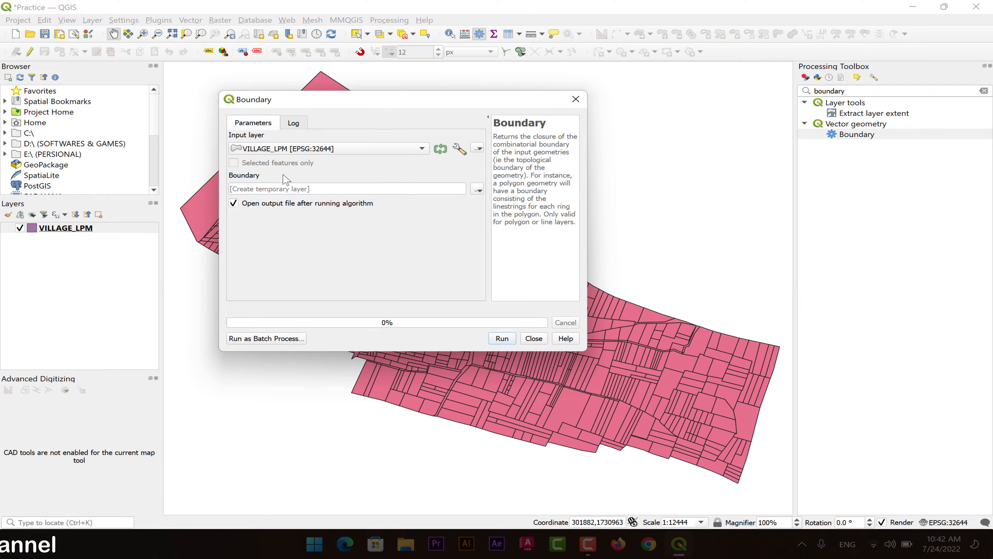
{"action": "left_click", "coordinate": [477, 192]}
{"action": "left_click", "coordinate": [517, 214]}
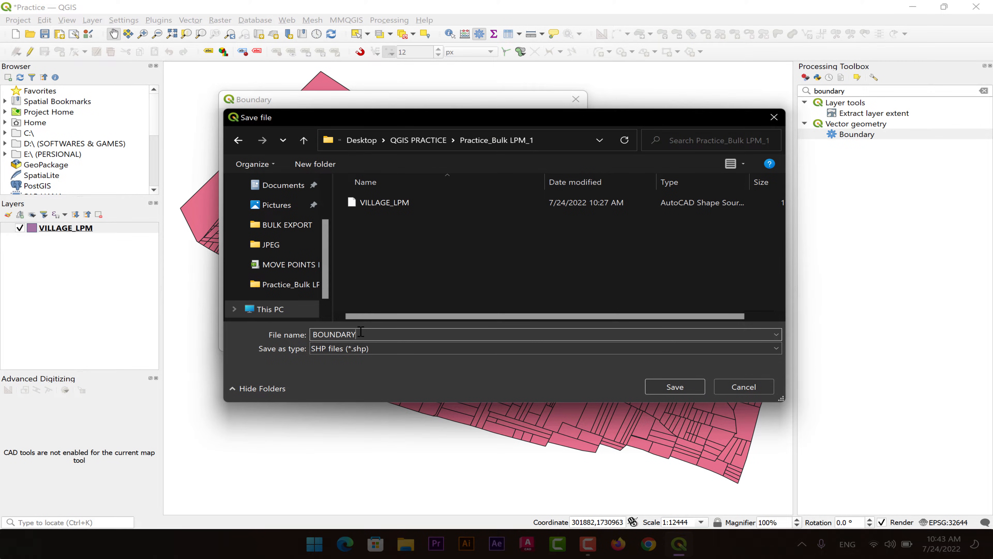
{"action": "left_click", "coordinate": [666, 385]}
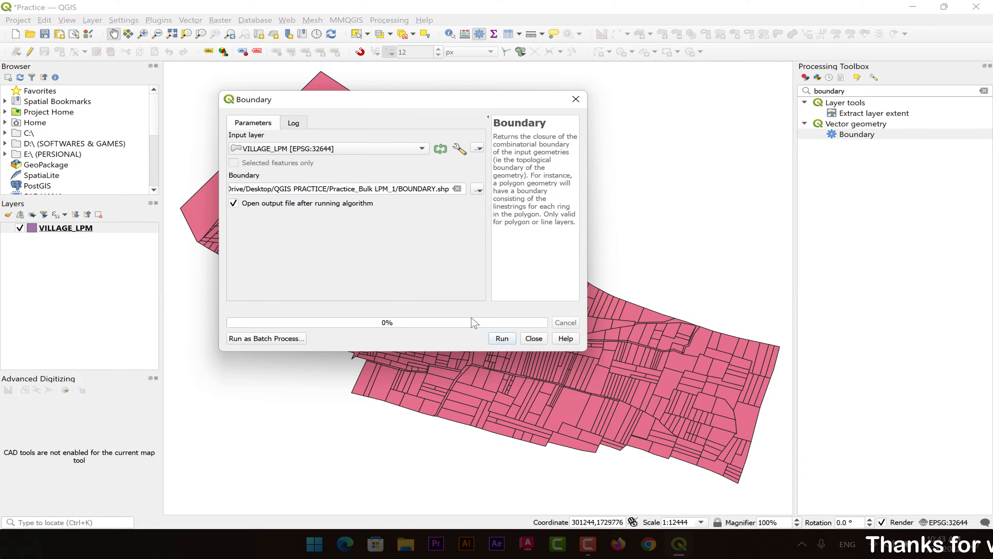
{"action": "left_click", "coordinate": [501, 338]}
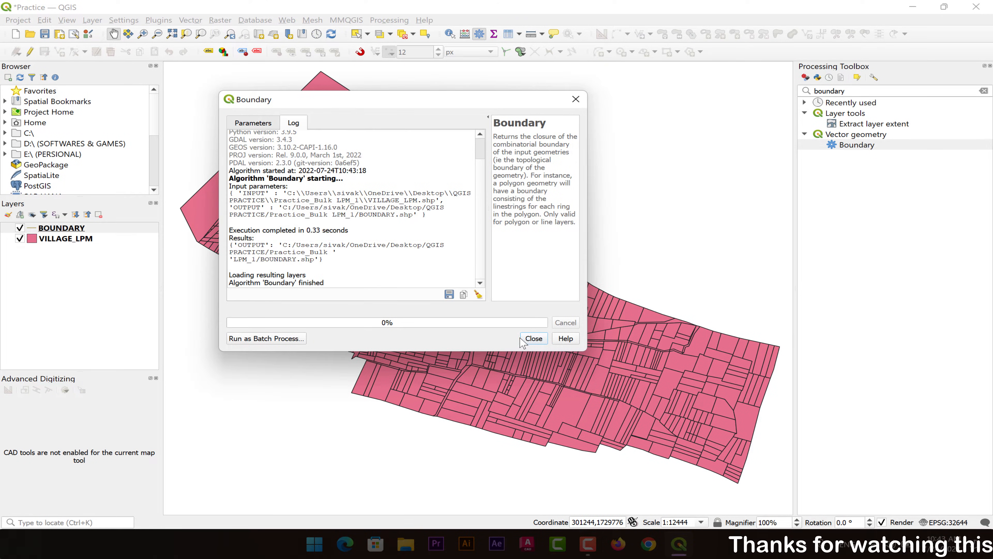
{"action": "left_click", "coordinate": [534, 338]}
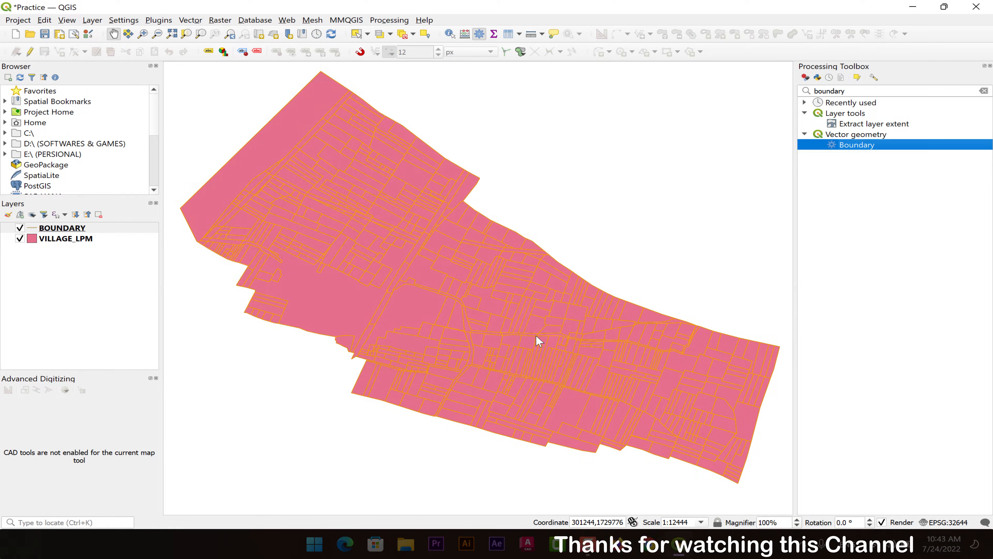
{"action": "left_click", "coordinate": [20, 238]}
Select several parcel outlines in the BOUNDARY layer to examine how their lines are grouped into features, and clear the selection.
{"action": "scroll", "coordinate": [302, 286], "scroll_direction": "up", "scroll_amount": 1}
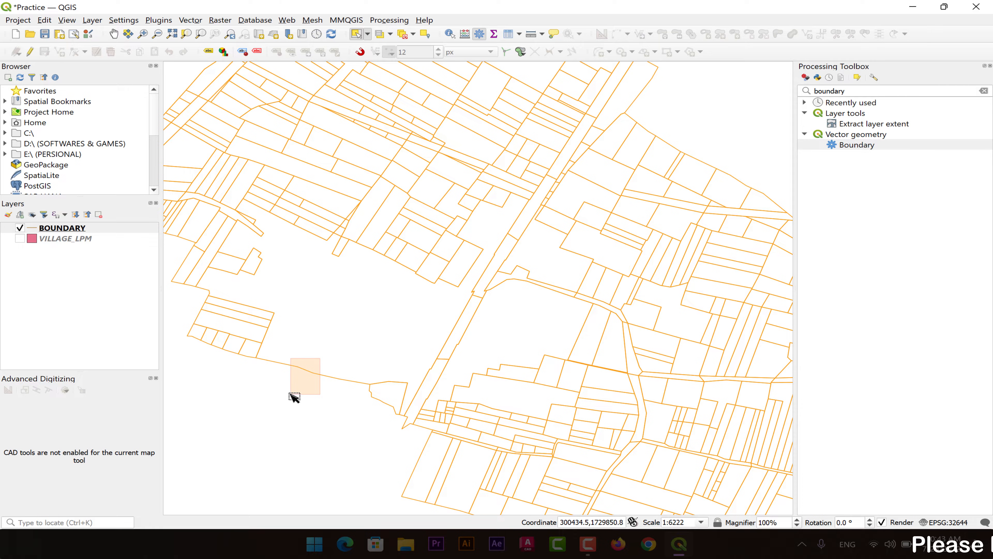
{"action": "left_click_drag", "start_coordinate": [290, 393], "coordinate": [291, 394]}
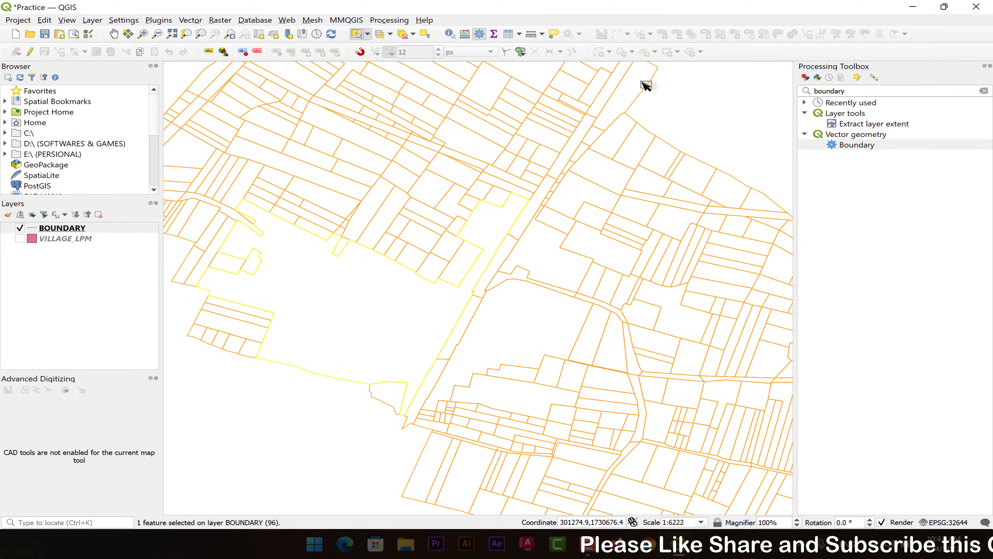
{"action": "left_click", "coordinate": [649, 92]}
{"action": "left_click_drag", "start_coordinate": [655, 112], "coordinate": [609, 178]}
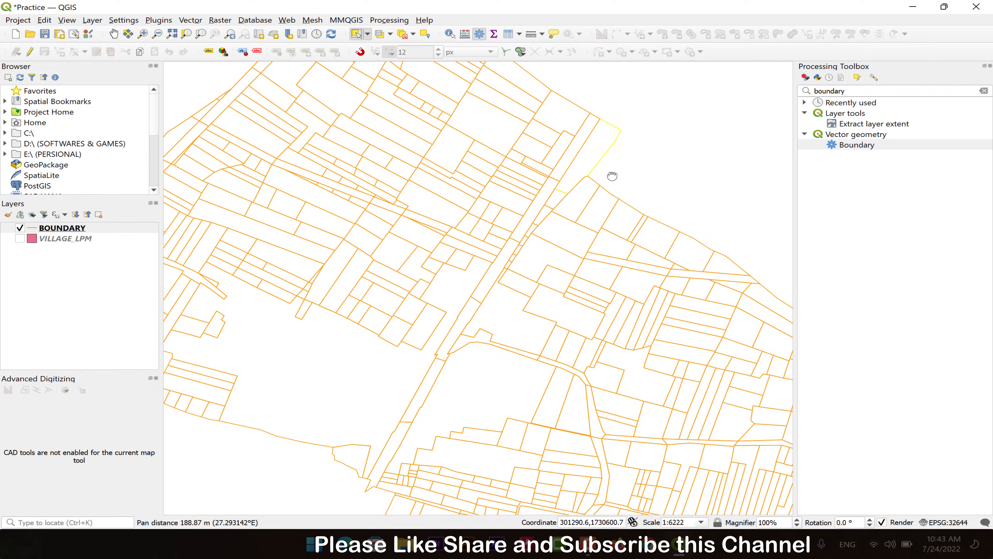
{"action": "scroll", "coordinate": [630, 207], "scroll_direction": "up", "scroll_amount": 1}
{"action": "left_click", "coordinate": [645, 213]}
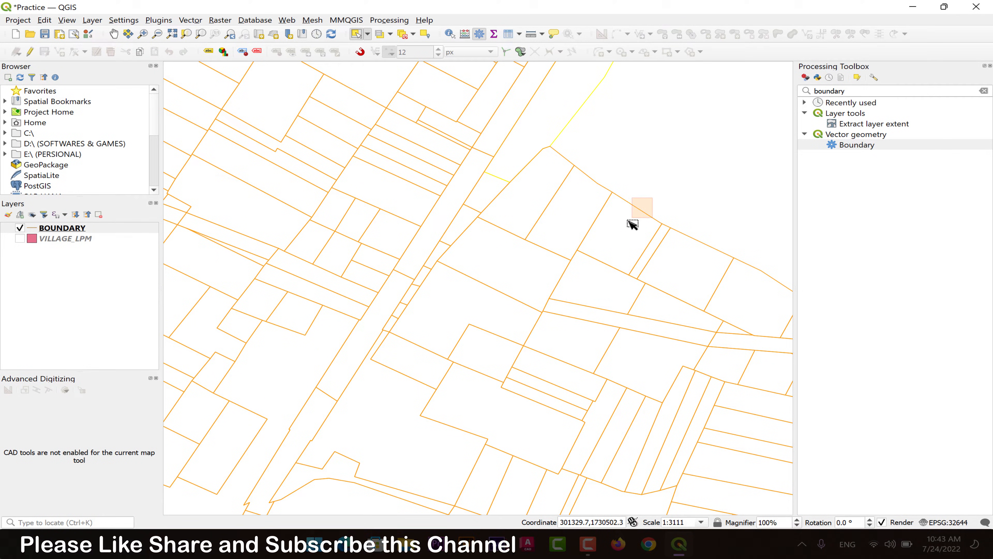
{"action": "left_click_drag", "start_coordinate": [590, 176], "coordinate": [540, 187]}
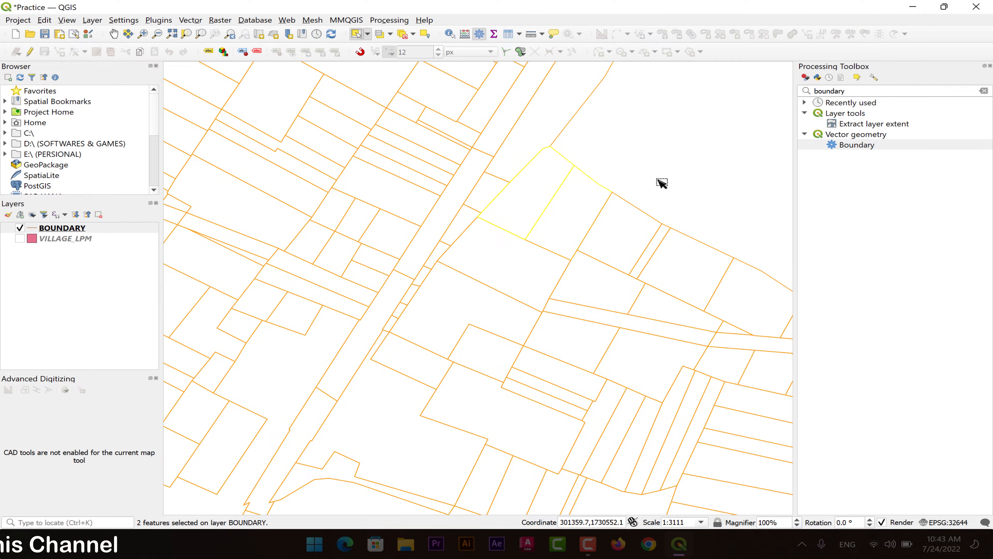
{"action": "left_click", "coordinate": [662, 183]}
{"action": "scroll", "coordinate": [553, 215], "scroll_direction": "down", "scroll_amount": 2}
{"action": "middle_click", "coordinate": [548, 213]}
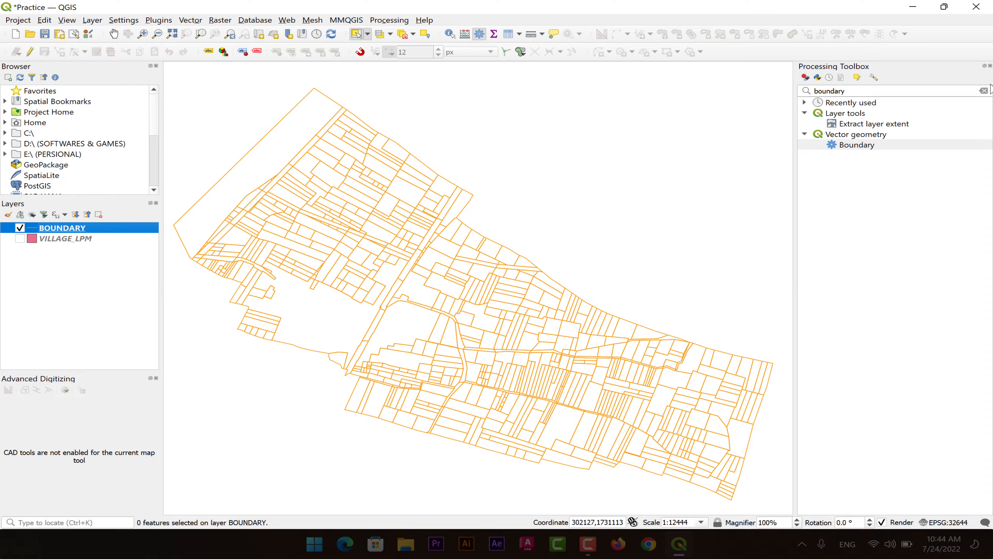
Run Explode lines on the BOUNDARY layer, saving the output as EXPLODE_BOUNDARY.shp in Practice_Bulk LPM_1, and hide the BOUNDARY layer.
{"action": "left_click", "coordinate": [983, 91]}
{"action": "type", "text": "EXPLODE"}
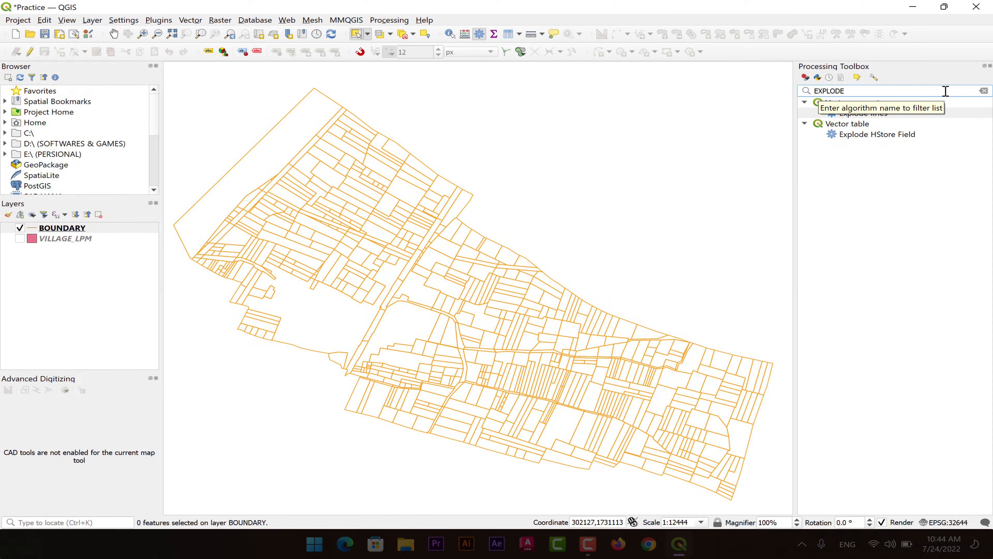
{"action": "double_click", "coordinate": [862, 115]}
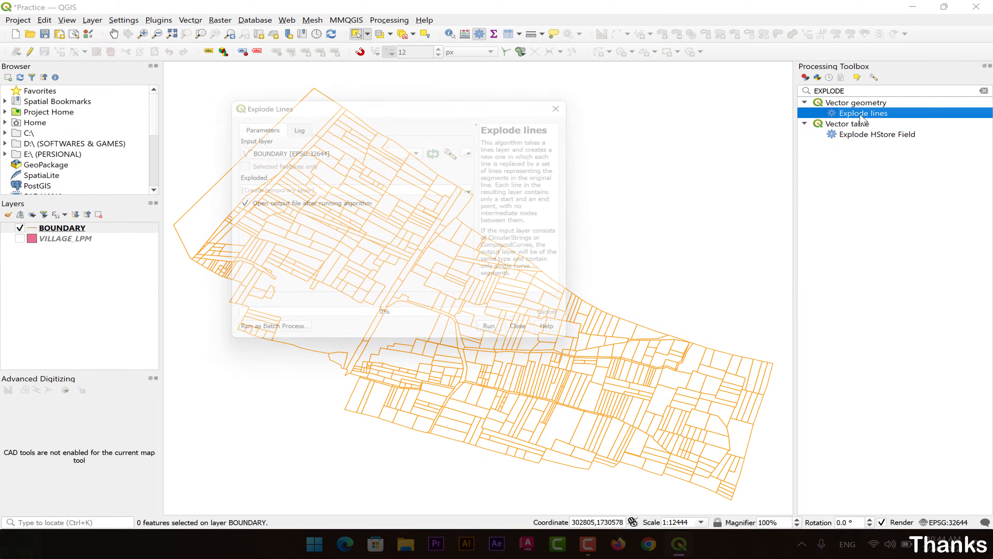
{"action": "left_click", "coordinate": [317, 148]}
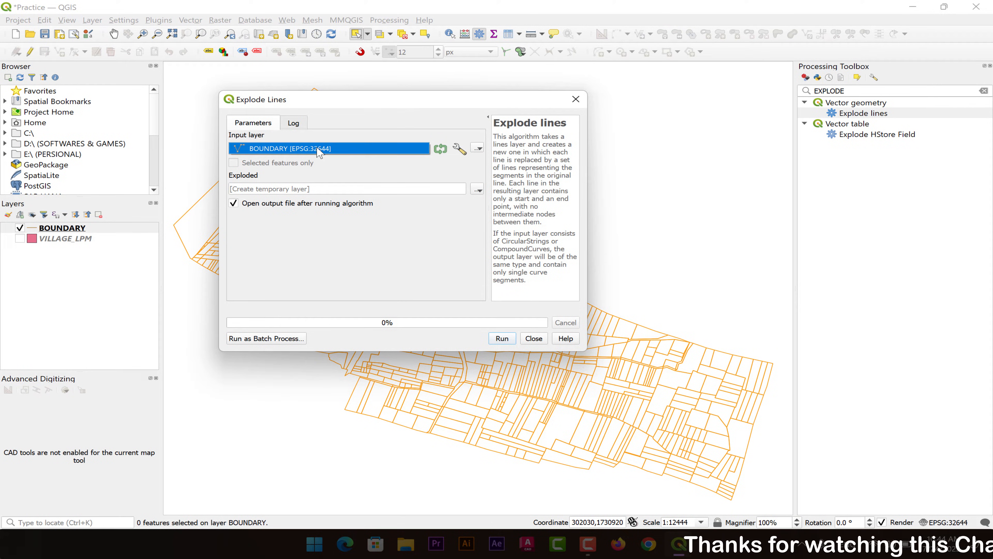
{"action": "left_click", "coordinate": [303, 151]}
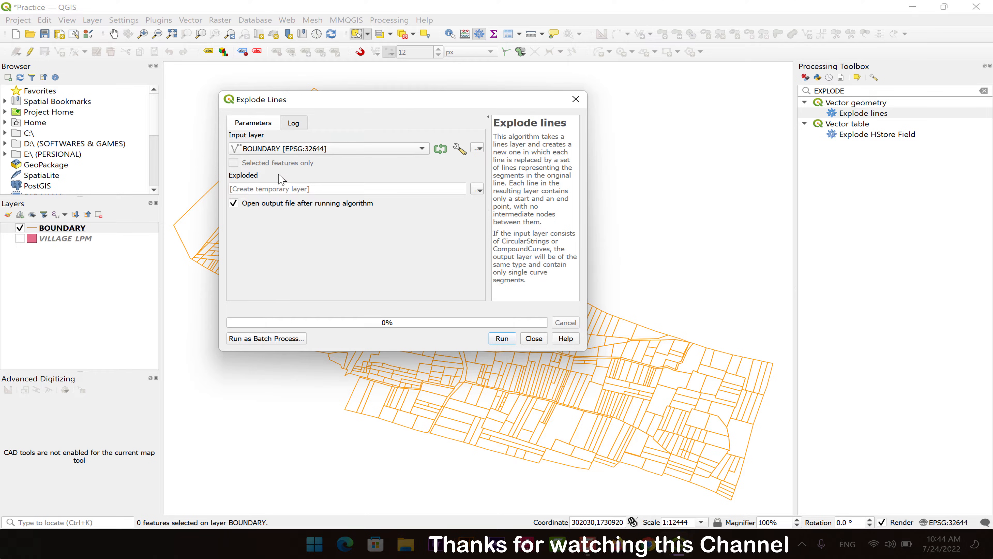
{"action": "left_click", "coordinate": [478, 190]}
{"action": "left_click", "coordinate": [492, 214]}
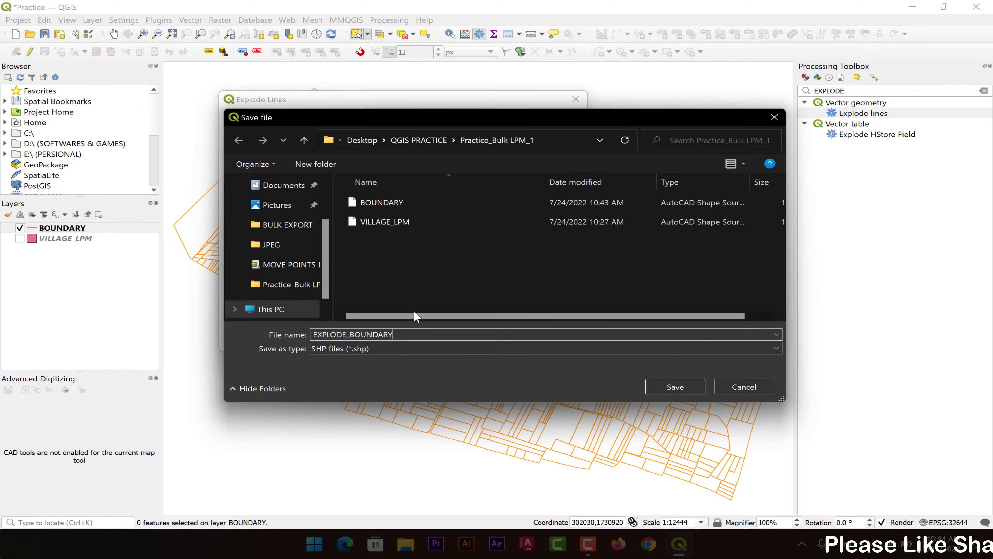
{"action": "left_click", "coordinate": [672, 384]}
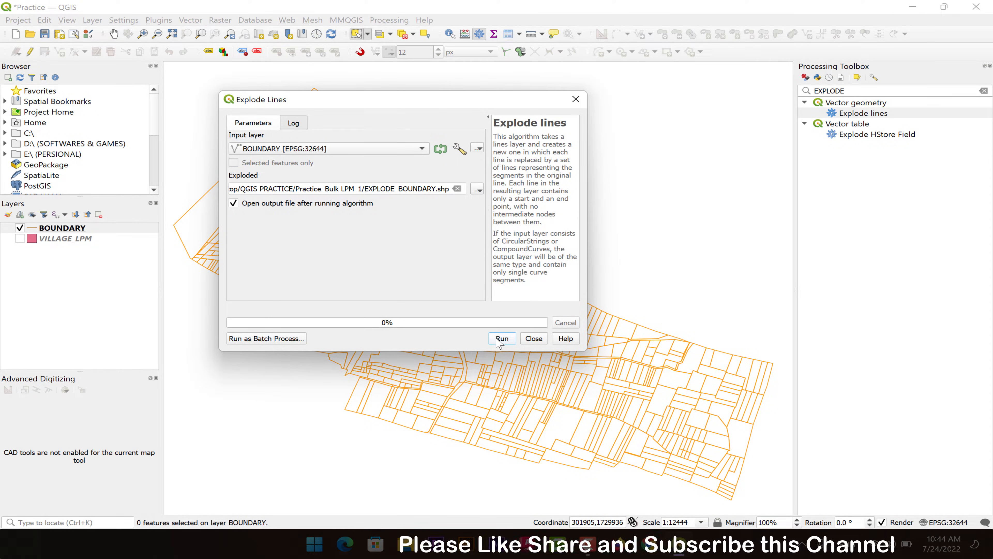
{"action": "left_click", "coordinate": [499, 339]}
{"action": "left_click", "coordinate": [534, 339]}
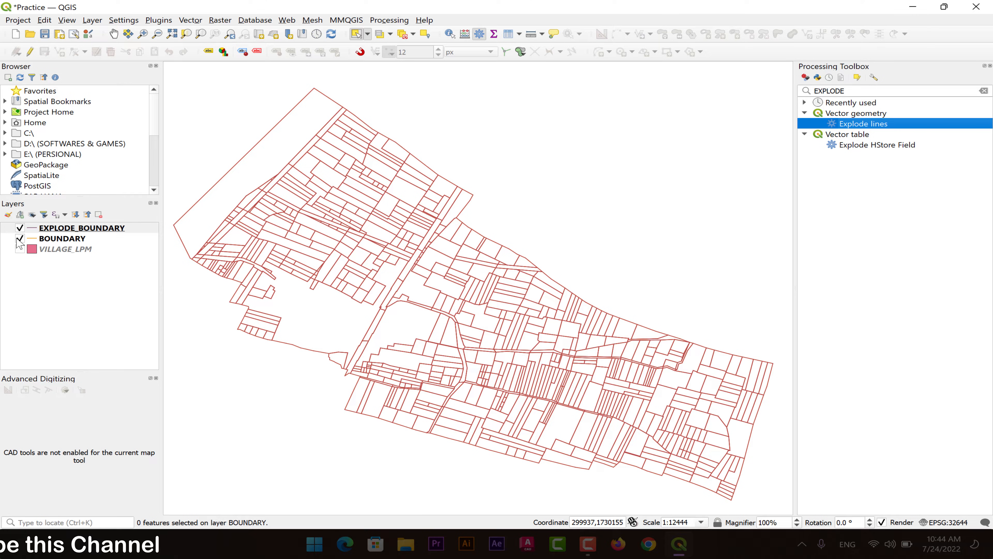
{"action": "left_click", "coordinate": [20, 238]}
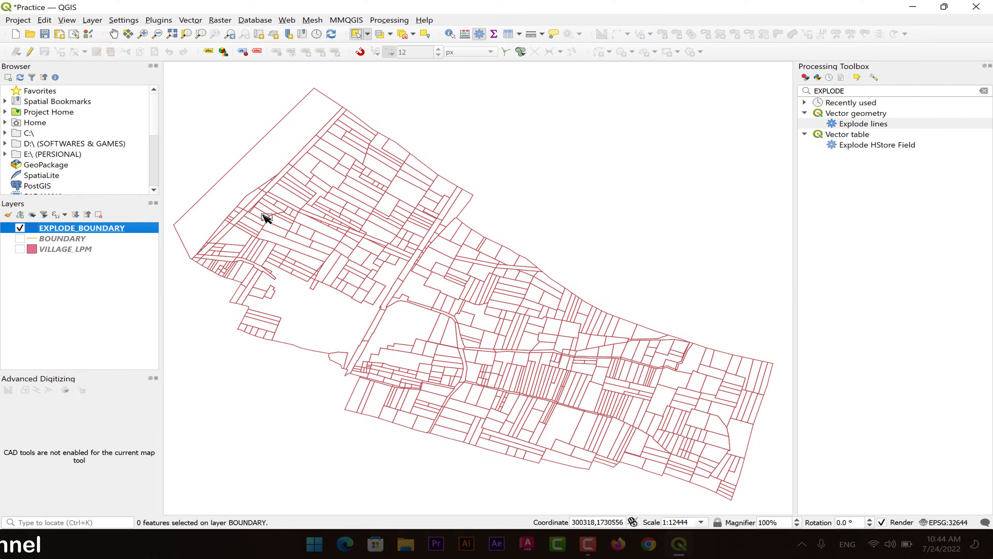
Check by selection how the southwestern village edge is split into line segments in the EXPLODE_BOUNDARY layer.
{"action": "left_click_drag", "start_coordinate": [264, 163], "coordinate": [324, 190]}
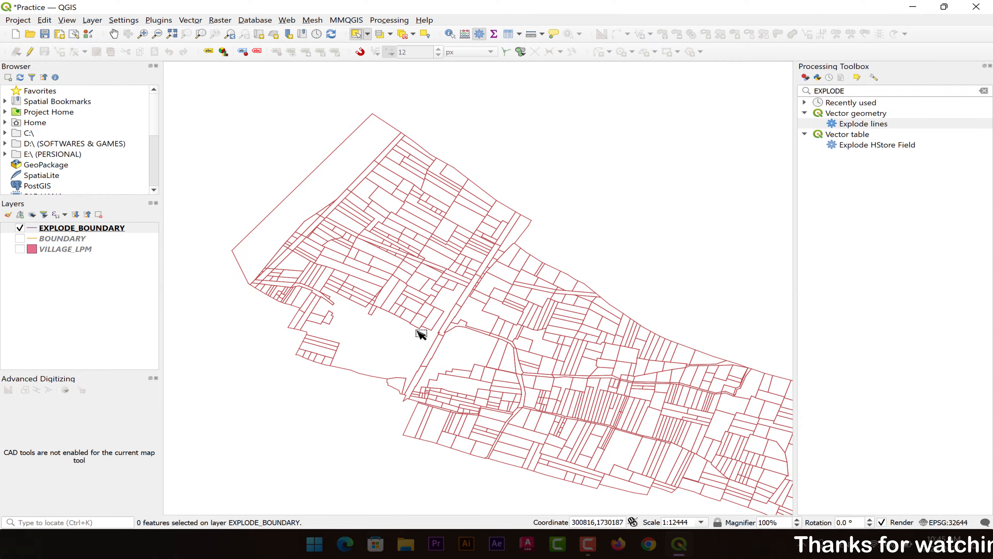
{"action": "scroll", "coordinate": [371, 381], "scroll_direction": "up", "scroll_amount": 3}
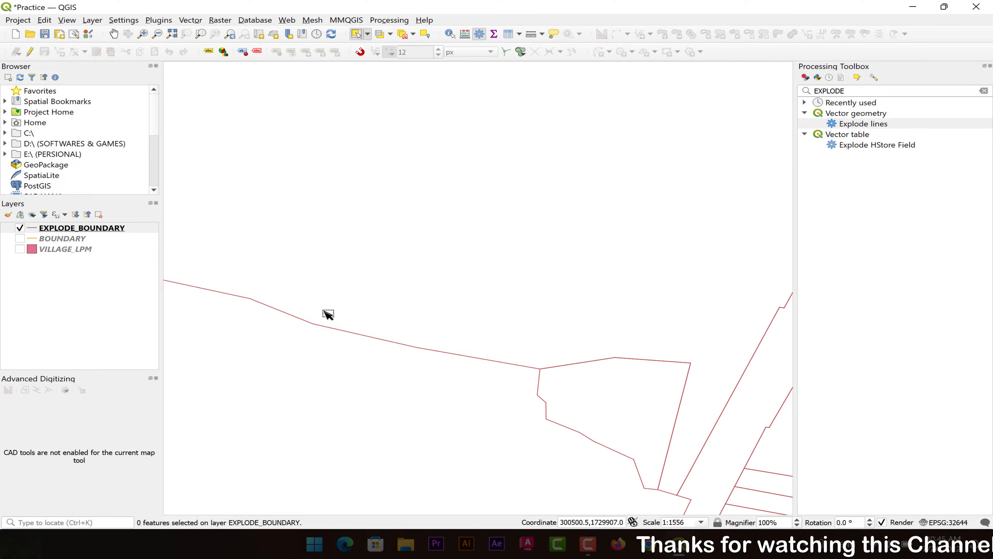
{"action": "left_click", "coordinate": [291, 323]}
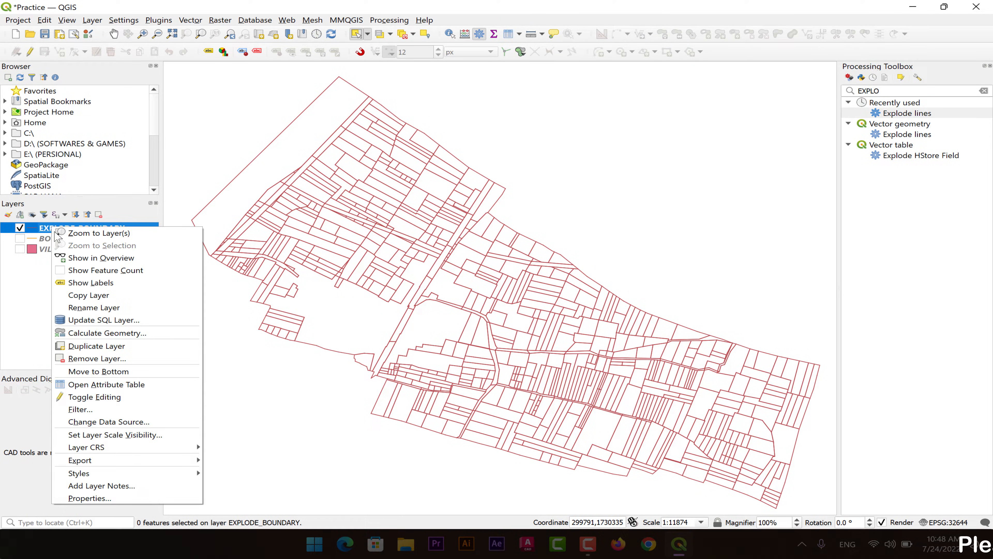
Add a decimal number field named LENGTH with length 10 and precision 1 to the EXPLODE_BOUNDARY attribute table.
{"action": "left_click", "coordinate": [113, 385]}
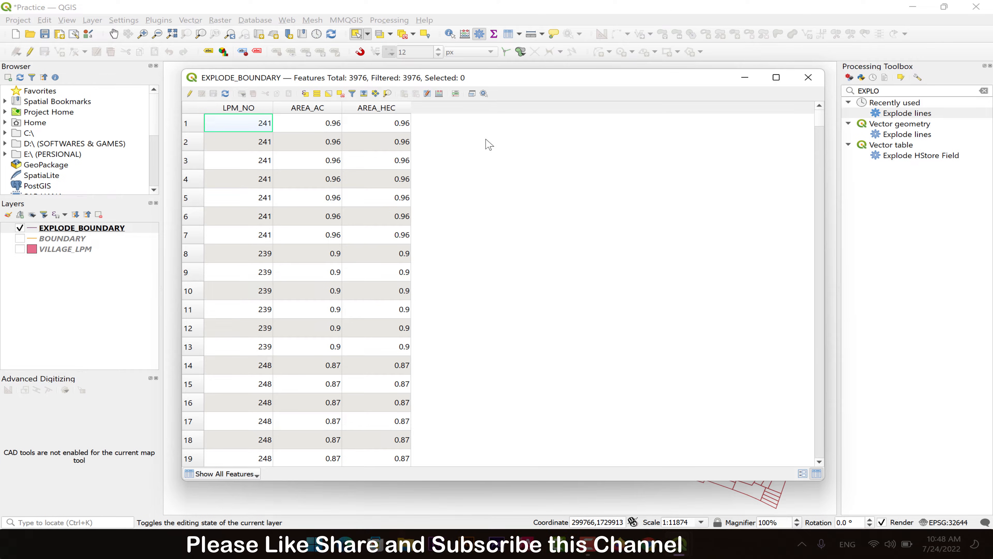
{"action": "left_click", "coordinate": [190, 94]}
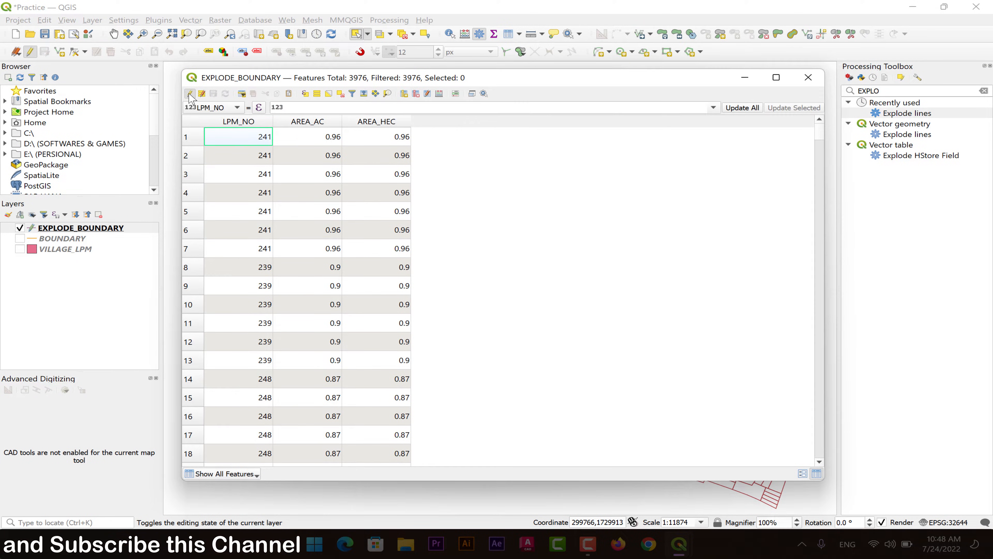
{"action": "left_click", "coordinate": [404, 94]}
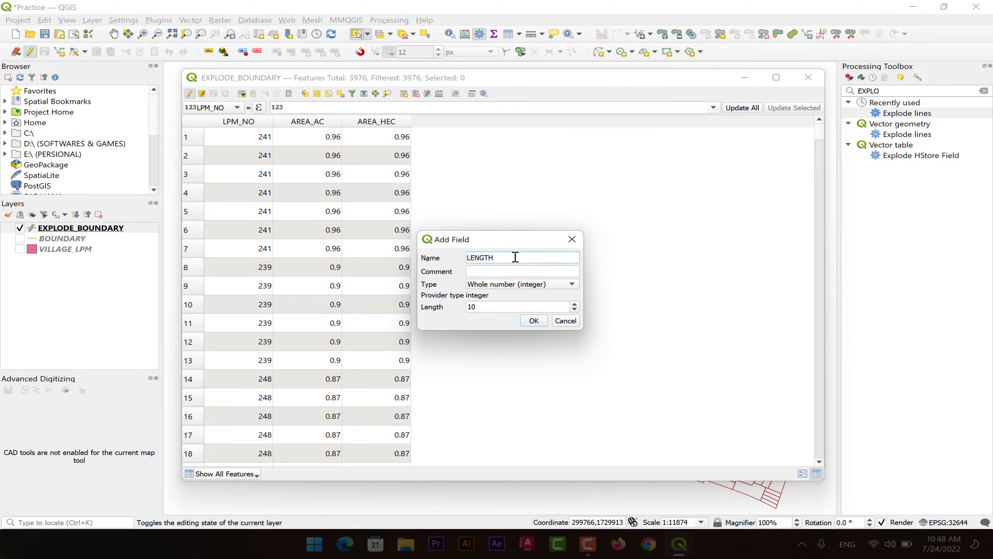
{"action": "left_click", "coordinate": [509, 288]}
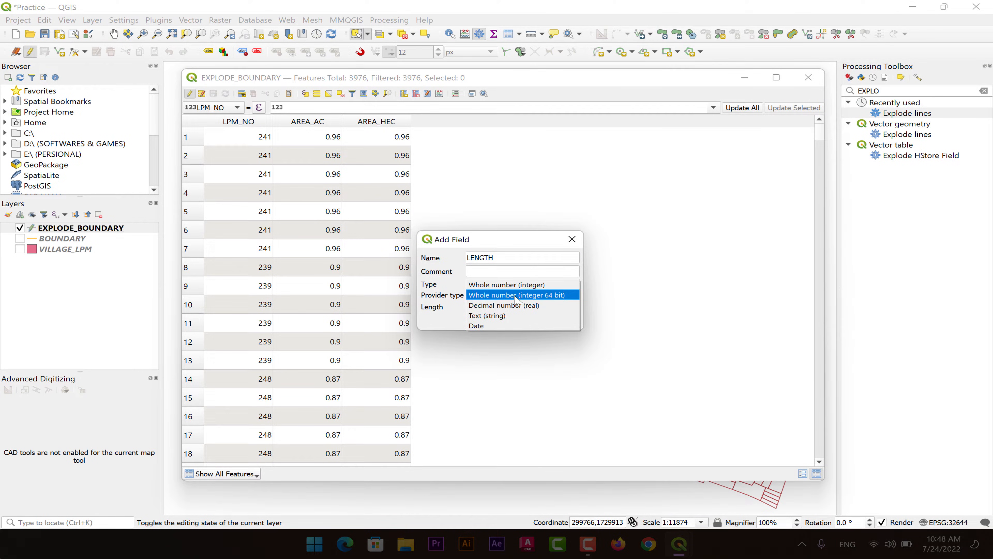
{"action": "left_click", "coordinate": [522, 307]}
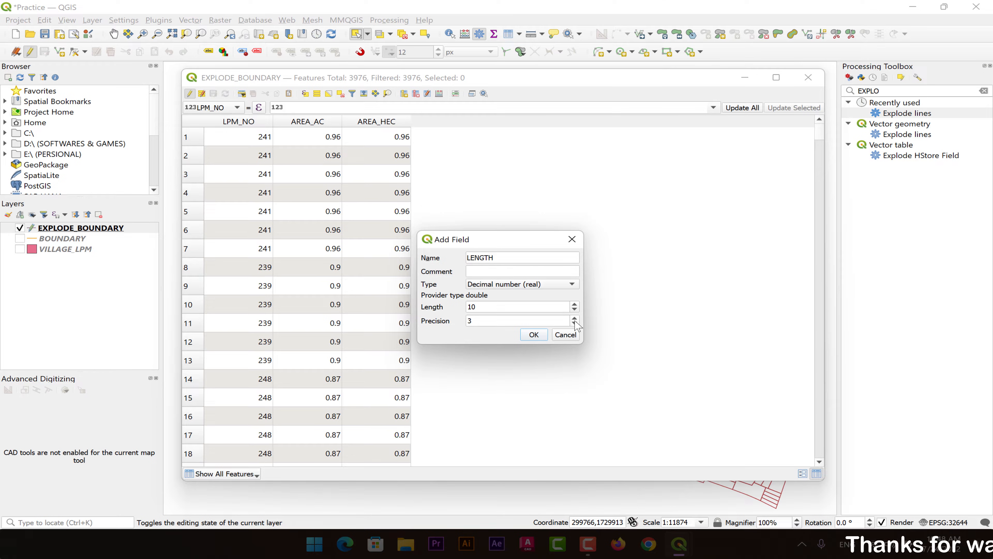
{"action": "double_click", "coordinate": [473, 320]}
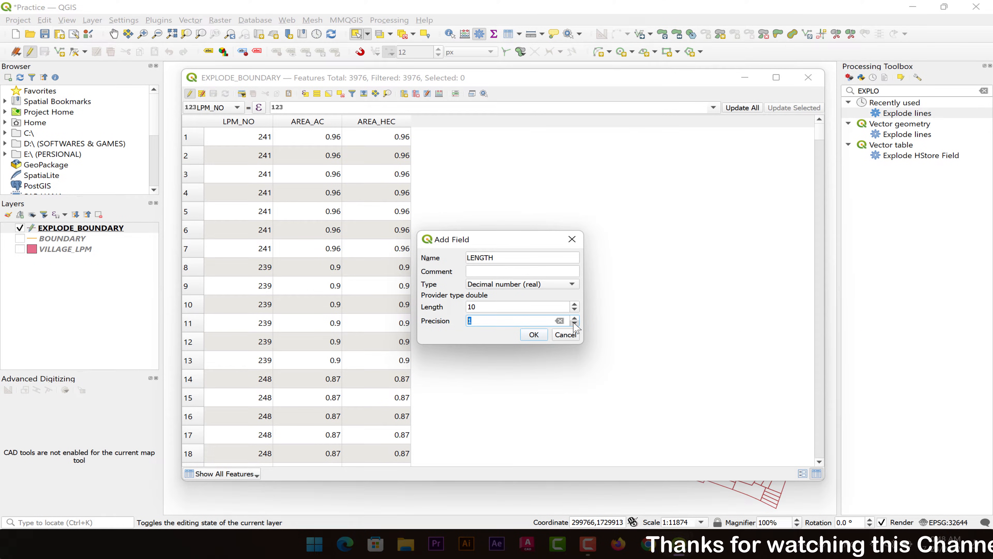
{"action": "type", "text": "1"}
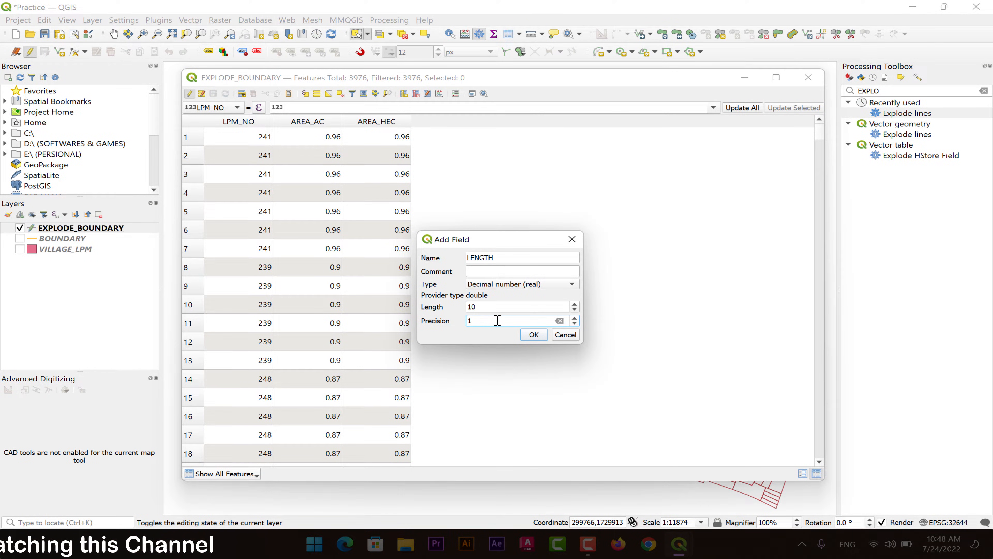
{"action": "left_click", "coordinate": [534, 334]}
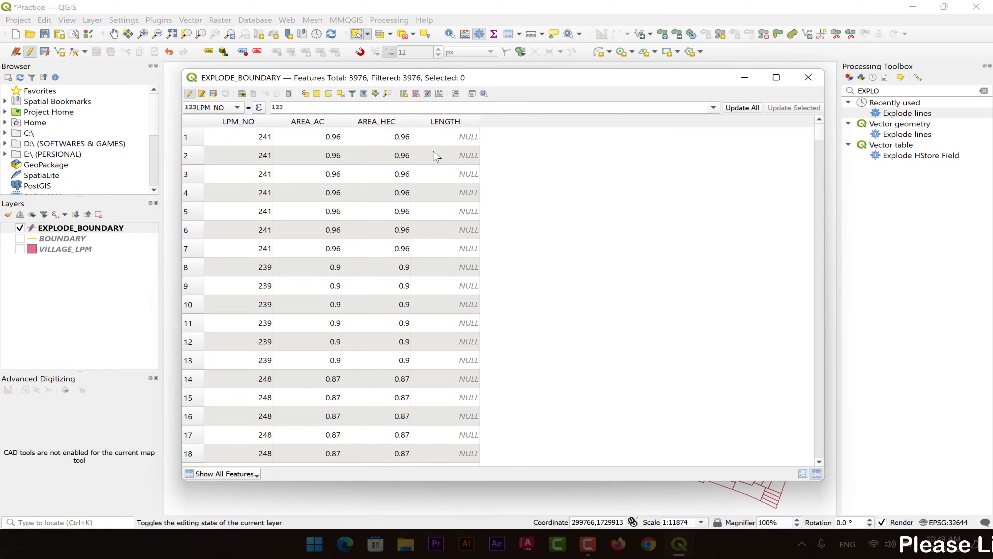
Update the existing LENGTH field of EXPLODE_BOUNDARY with the $length expression, then save the edits and close the attribute table.
{"action": "left_click", "coordinate": [439, 94]}
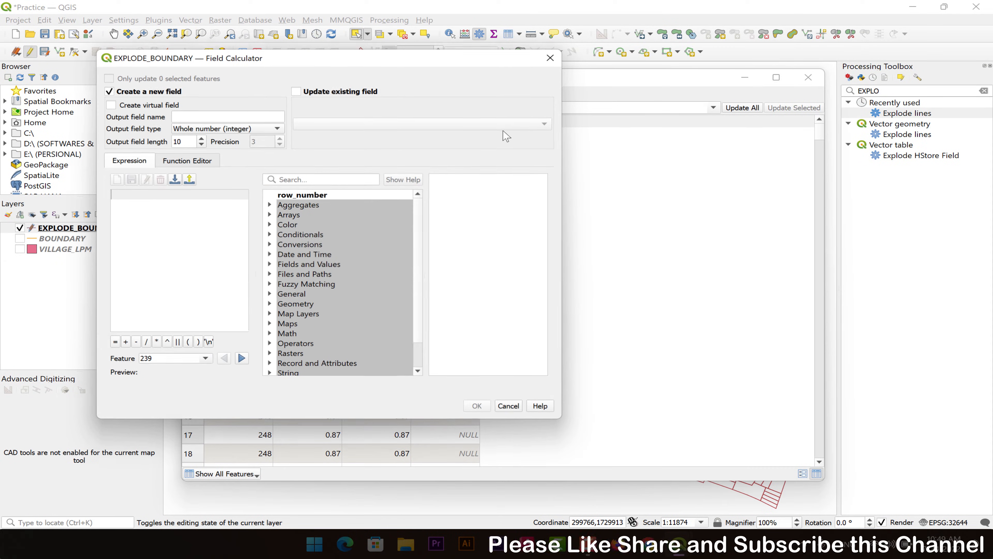
{"action": "left_click", "coordinate": [296, 91]}
{"action": "left_click", "coordinate": [349, 122]}
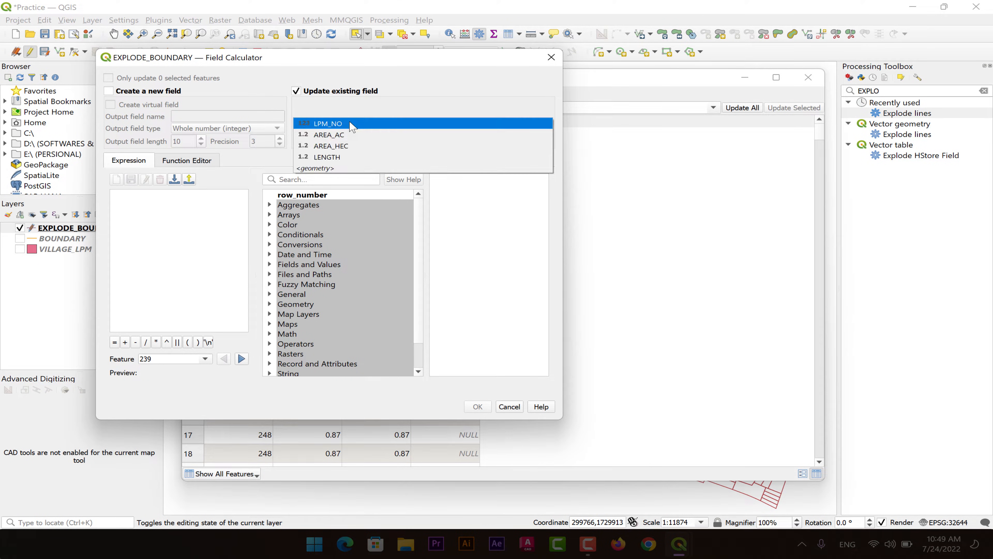
{"action": "left_click", "coordinate": [350, 157]}
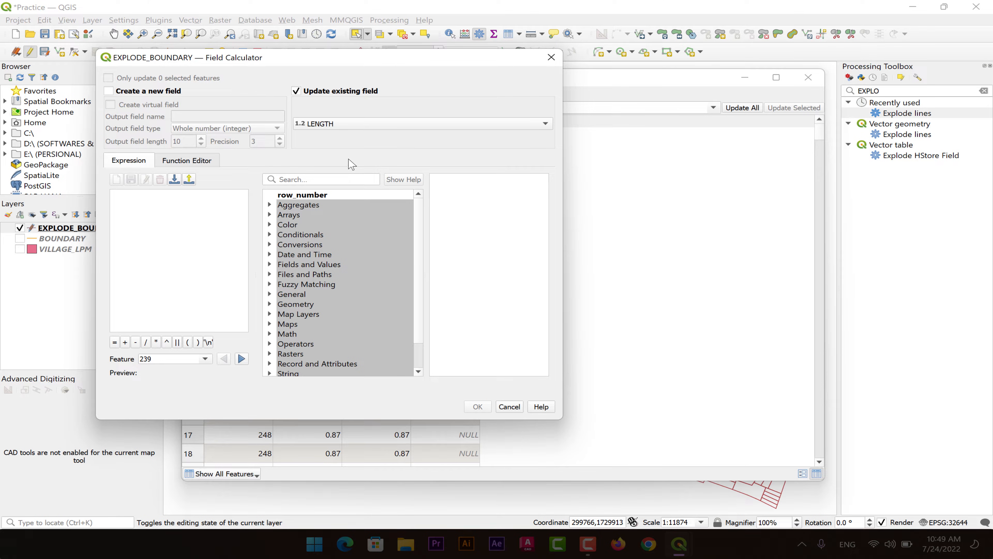
{"action": "left_click", "coordinate": [320, 180]}
{"action": "type", "text": "$LENGTH"}
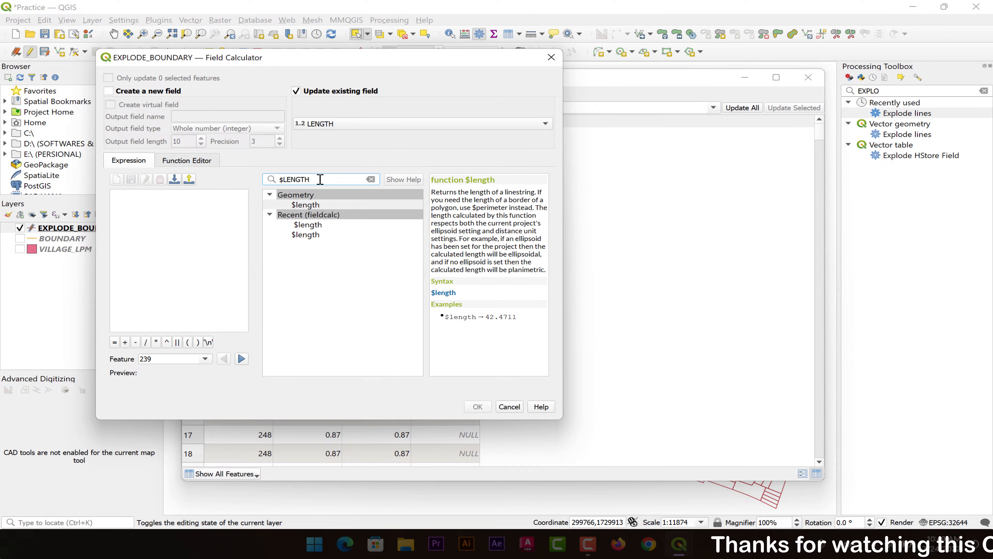
{"action": "double_click", "coordinate": [309, 204]}
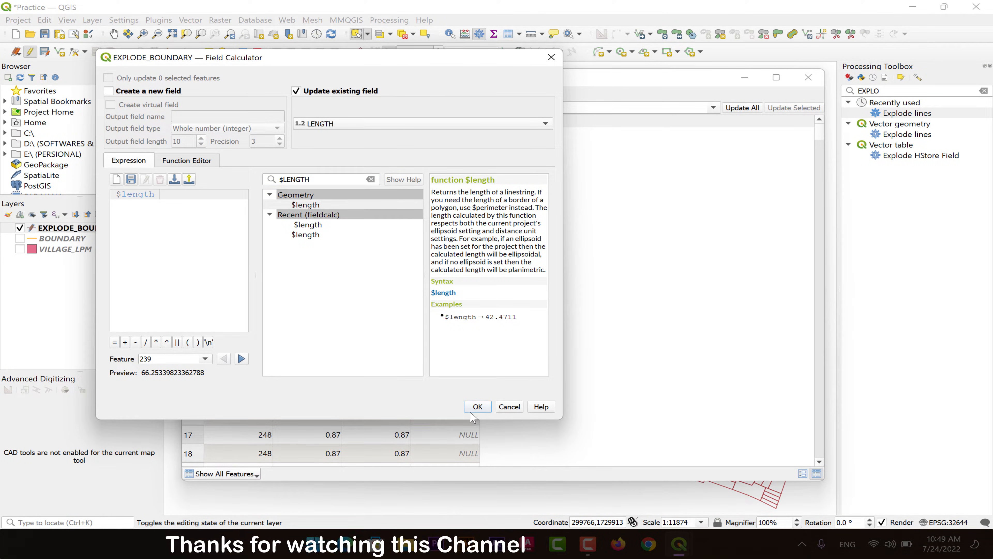
{"action": "left_click", "coordinate": [477, 406]}
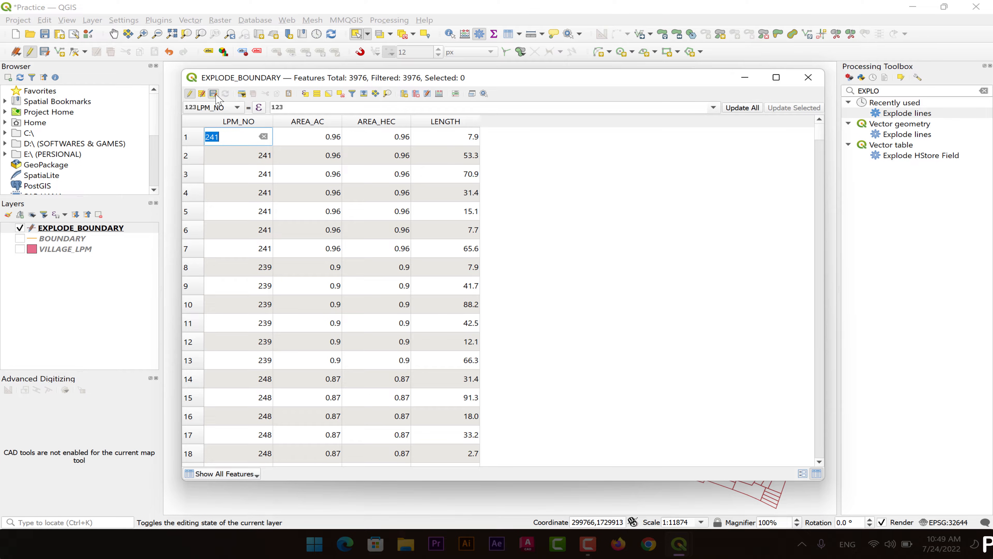
{"action": "left_click", "coordinate": [808, 78]}
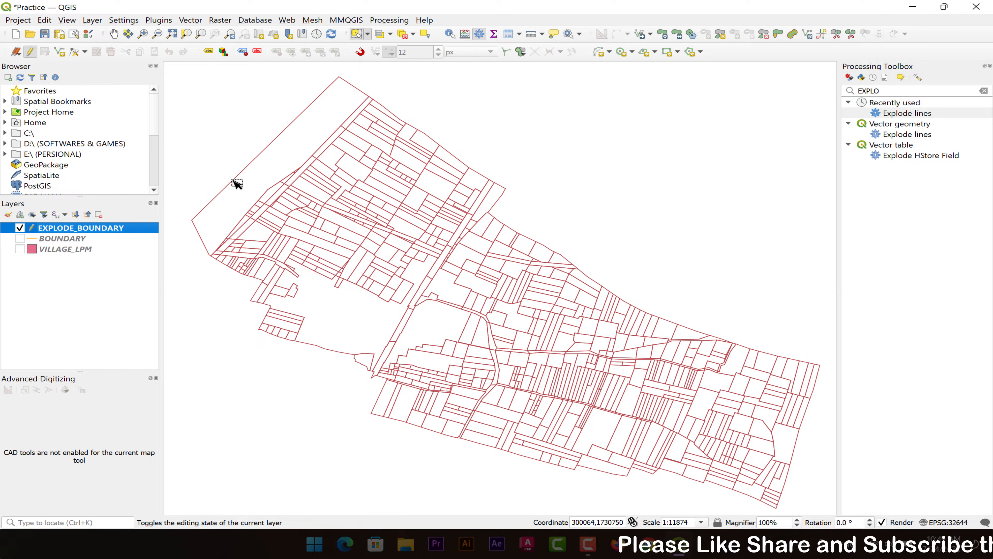
Find the Extract vertices algorithm and set VILLAGE_LPM as its input layer.
{"action": "left_click_drag", "start_coordinate": [295, 143], "coordinate": [296, 170]}
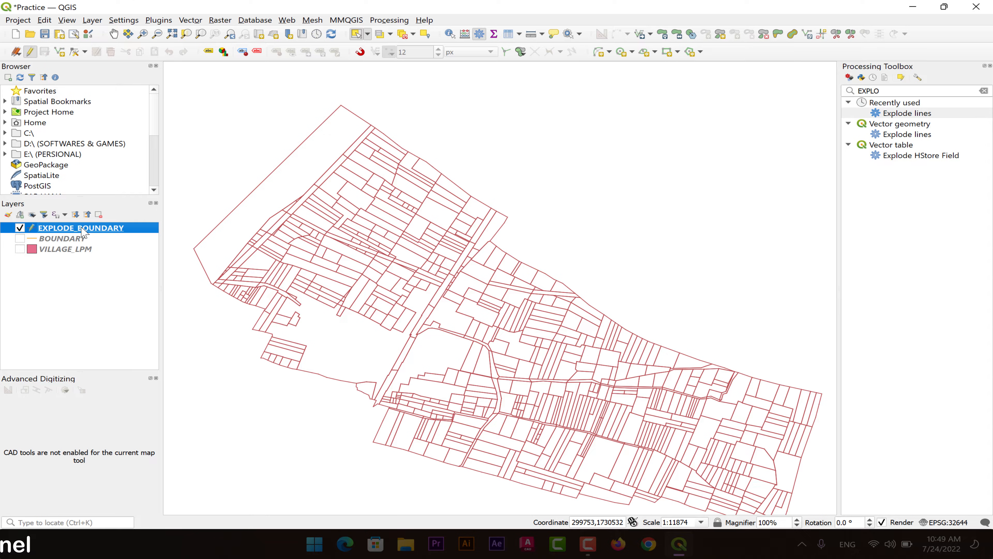
{"action": "left_click", "coordinate": [984, 91]}
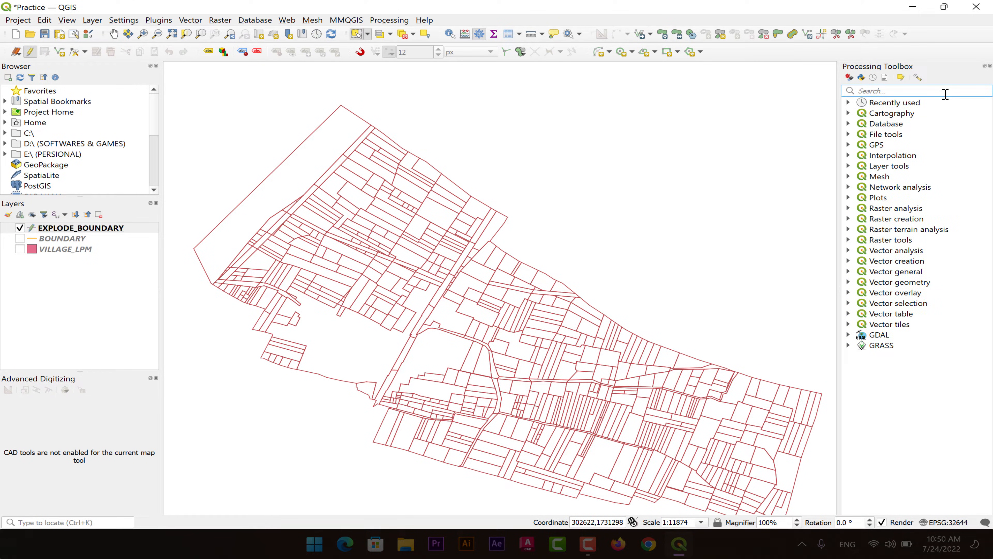
{"action": "type", "text": "VERTICES"}
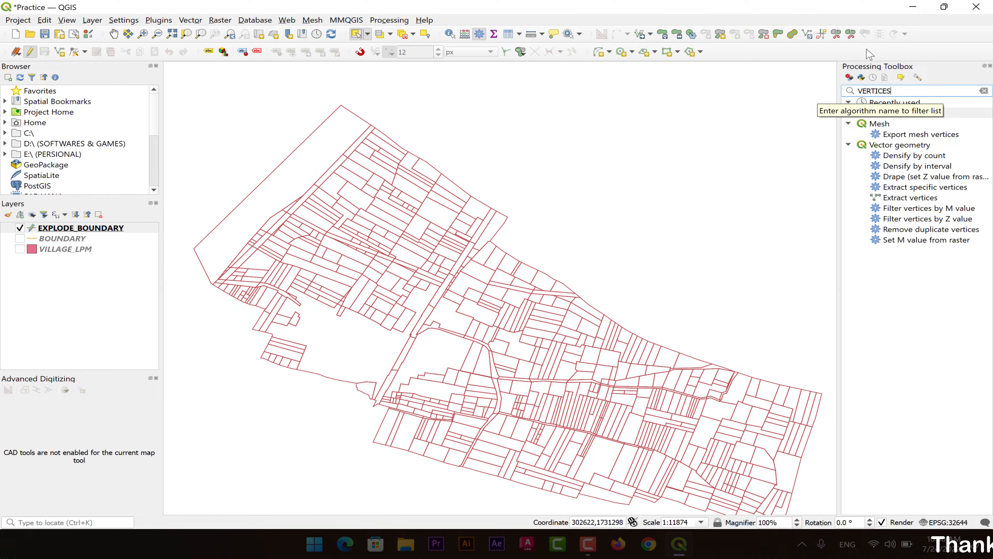
{"action": "left_click", "coordinate": [889, 145]}
{"action": "left_click", "coordinate": [903, 197]}
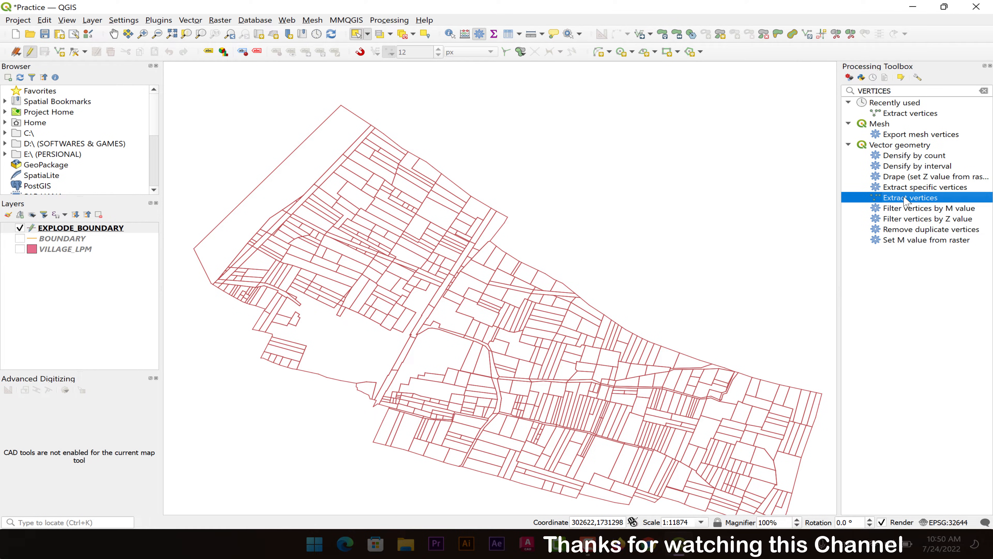
{"action": "double_click", "coordinate": [903, 198]}
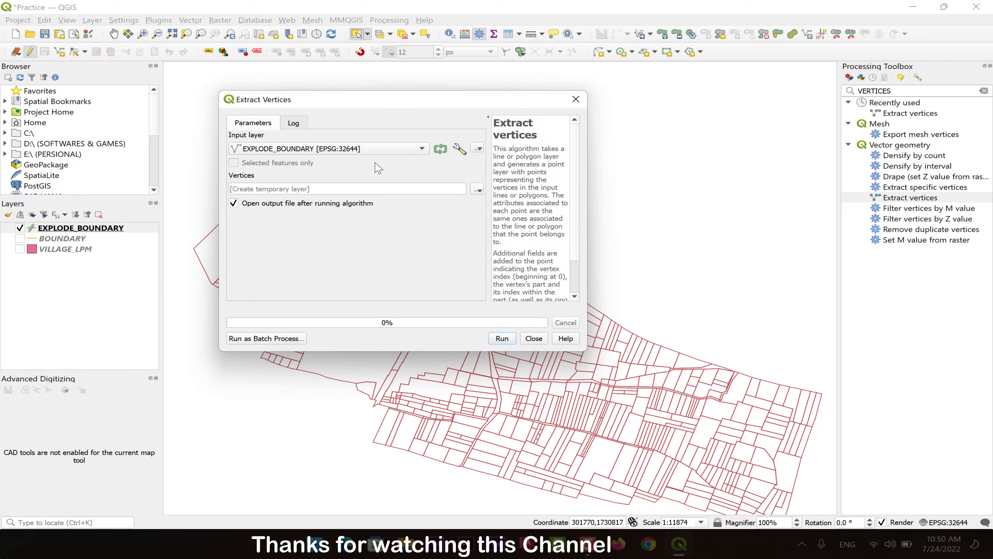
{"action": "left_click", "coordinate": [378, 150]}
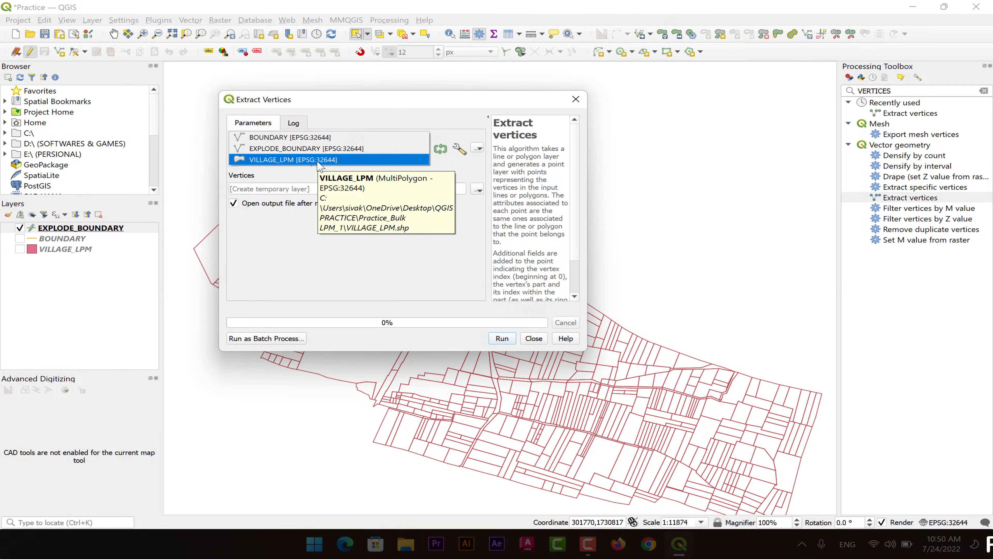
{"action": "left_click", "coordinate": [279, 160]}
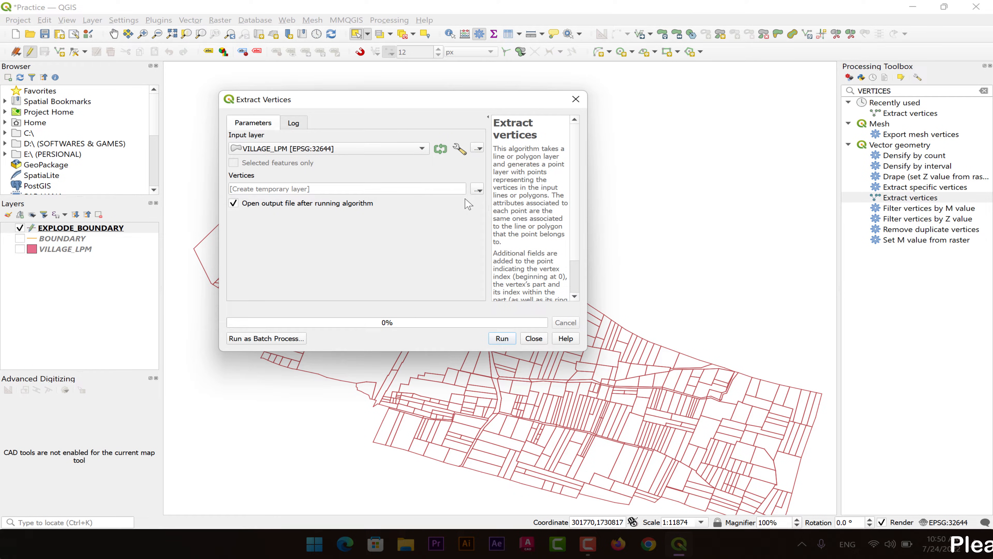
Set the vertices output to EXTRACT_VERTICES.shp in Practice_Bulk LPM_1 and run the extraction.
{"action": "left_click", "coordinate": [479, 191]}
{"action": "left_click", "coordinate": [505, 212]}
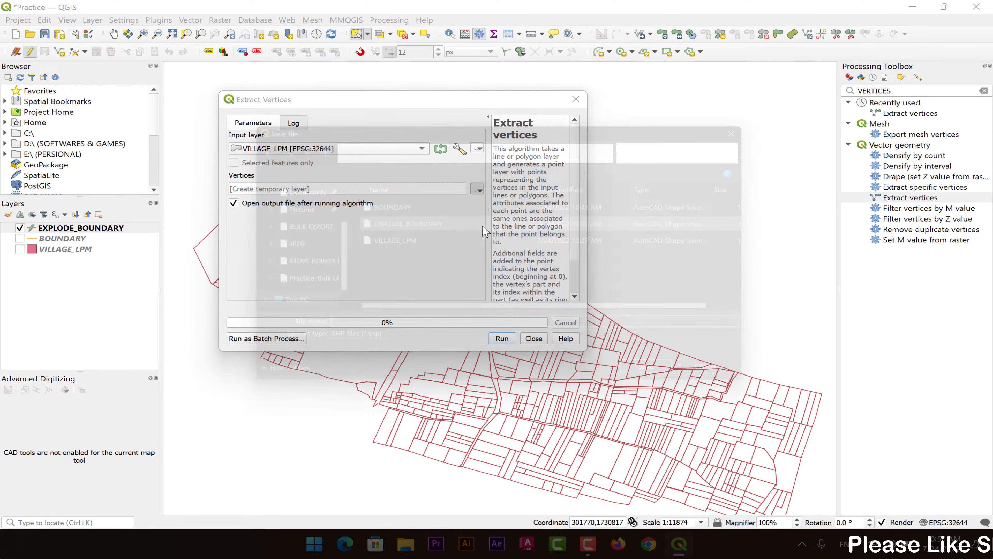
{"action": "left_click", "coordinate": [412, 334]}
{"action": "type", "text": "E"}
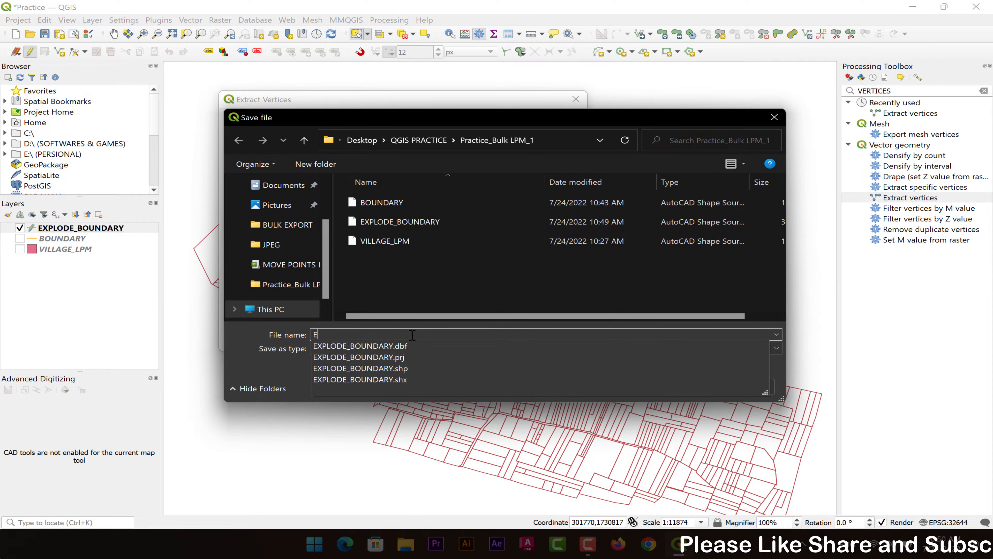
{"action": "type", "text": "XTRACT"}
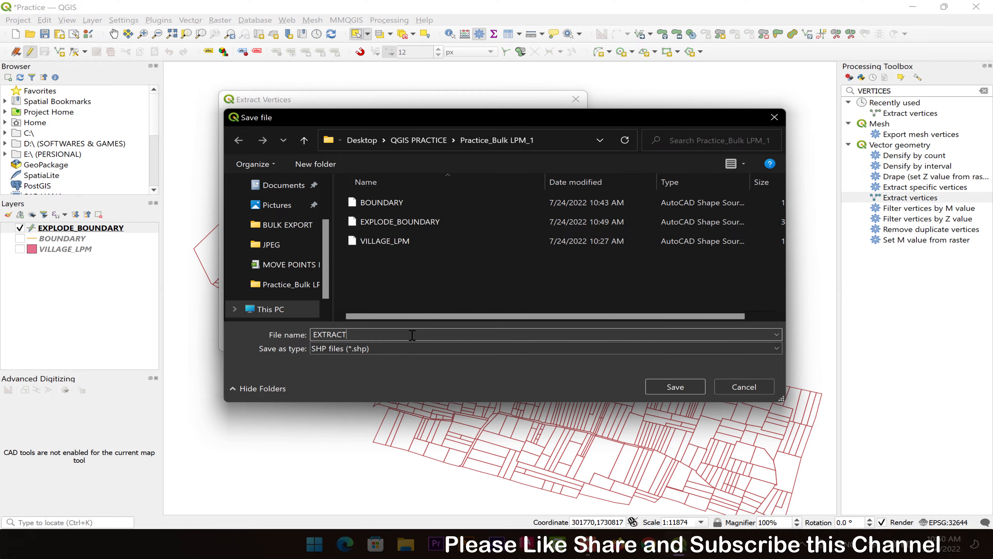
{"action": "type", "text": "_VERTICES"}
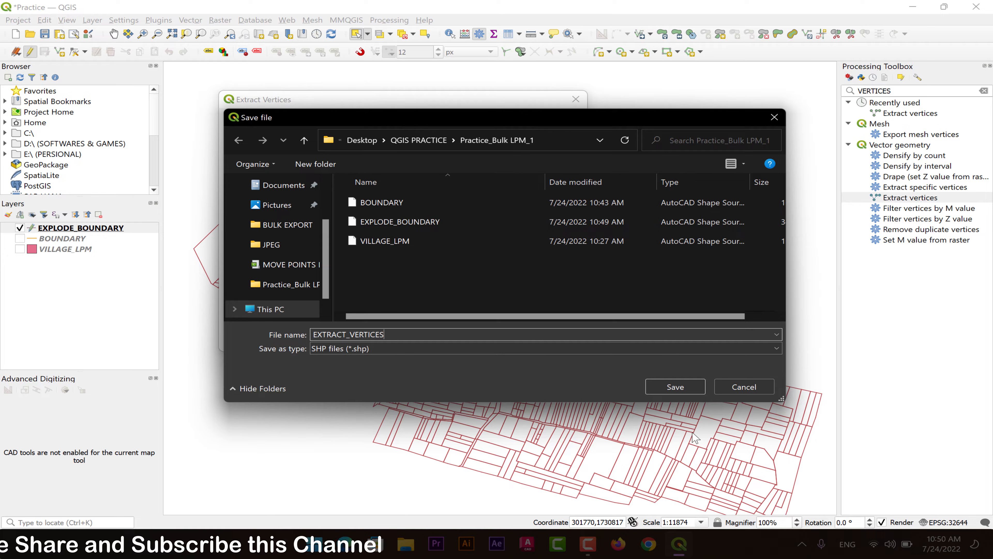
{"action": "left_click", "coordinate": [675, 387]}
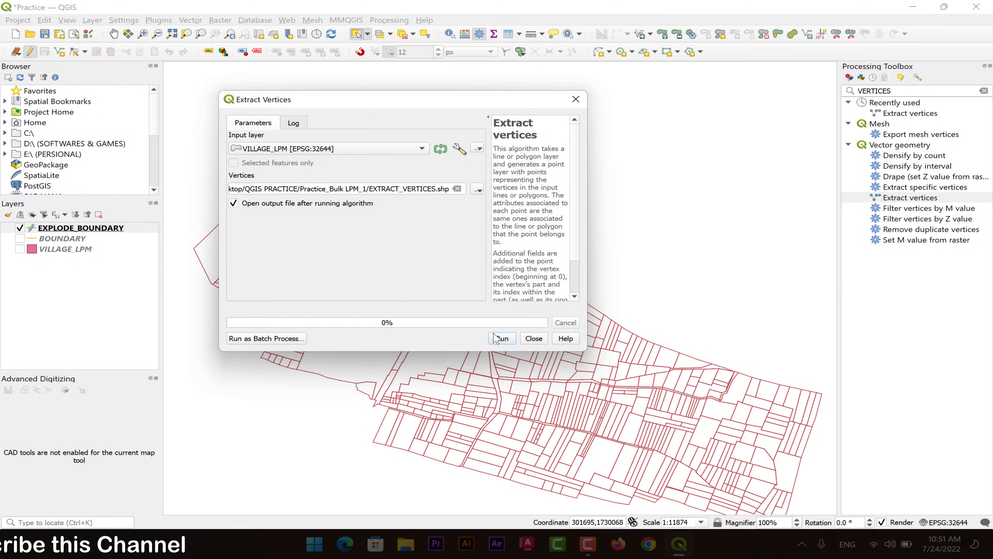
{"action": "left_click", "coordinate": [502, 339]}
{"action": "left_click", "coordinate": [534, 338]}
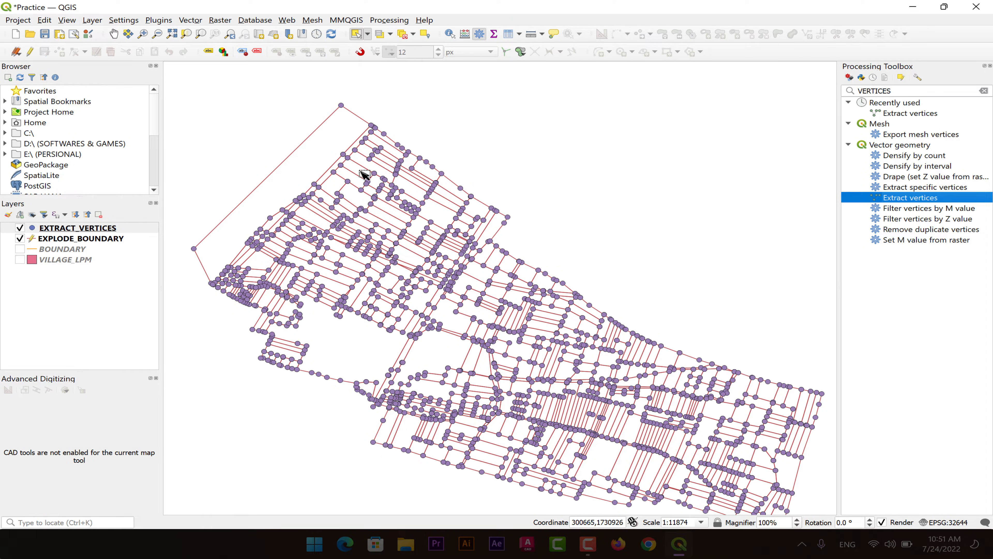
Examine the extracted vertex points along the parcel boundaries in the northwestern part of the village.
{"action": "scroll", "coordinate": [344, 112], "scroll_direction": "up", "scroll_amount": 1}
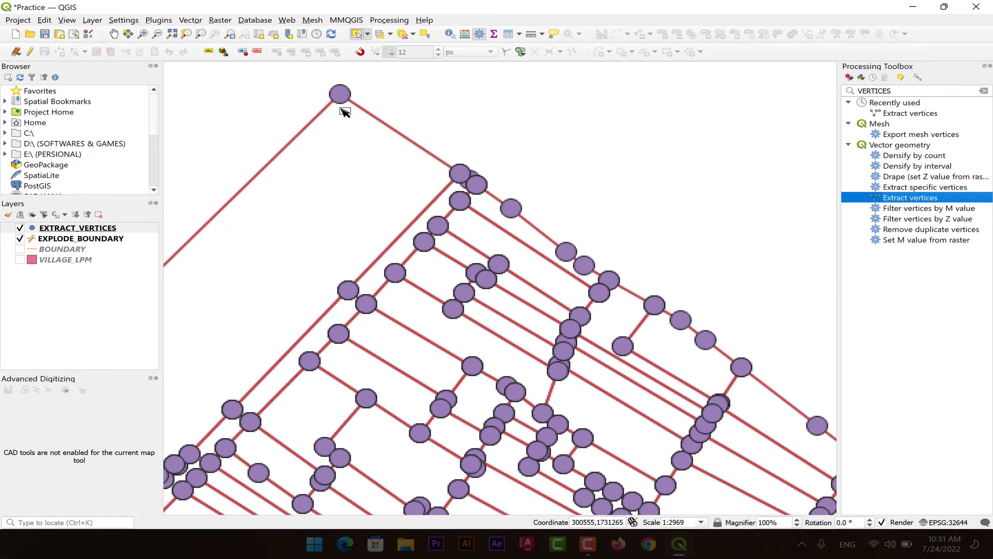
{"action": "left_click_drag", "start_coordinate": [318, 163], "coordinate": [486, 138]}
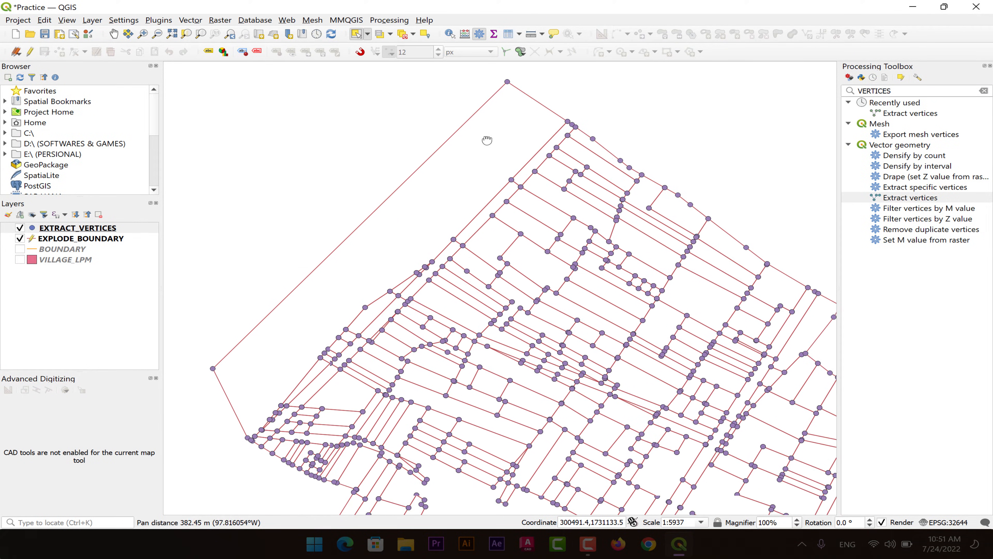
{"action": "scroll", "coordinate": [350, 336], "scroll_direction": "up", "scroll_amount": 2}
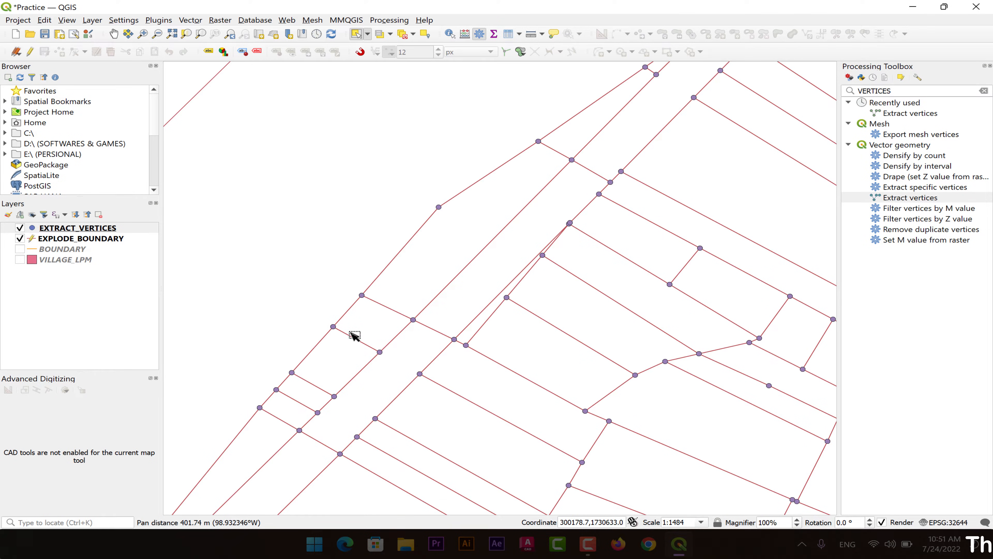
{"action": "scroll", "coordinate": [350, 329], "scroll_direction": "down", "scroll_amount": 2}
{"action": "left_click_drag", "start_coordinate": [394, 340], "coordinate": [319, 289]}
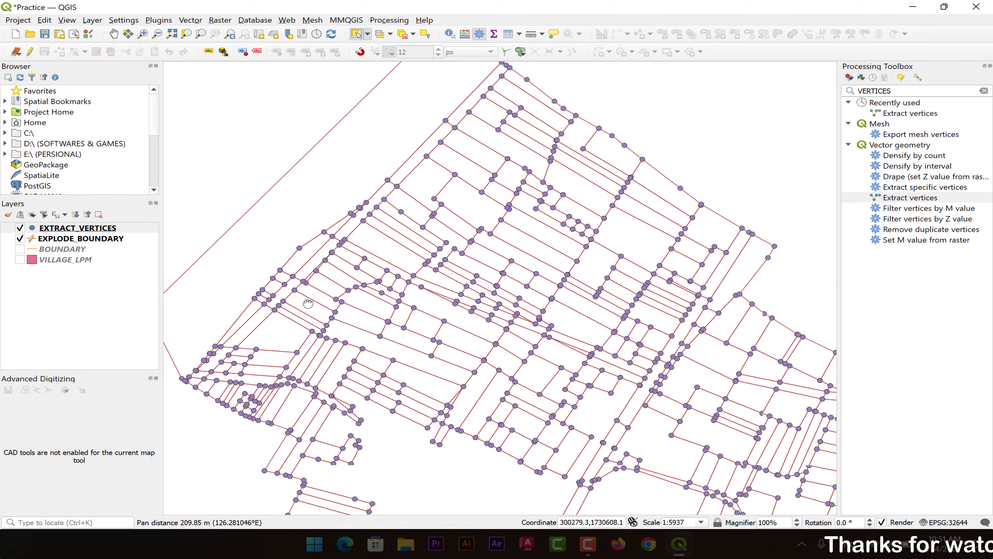
{"action": "scroll", "coordinate": [358, 307], "scroll_direction": "down", "scroll_amount": 1}
{"action": "left_click_drag", "start_coordinate": [469, 320], "coordinate": [397, 229]}
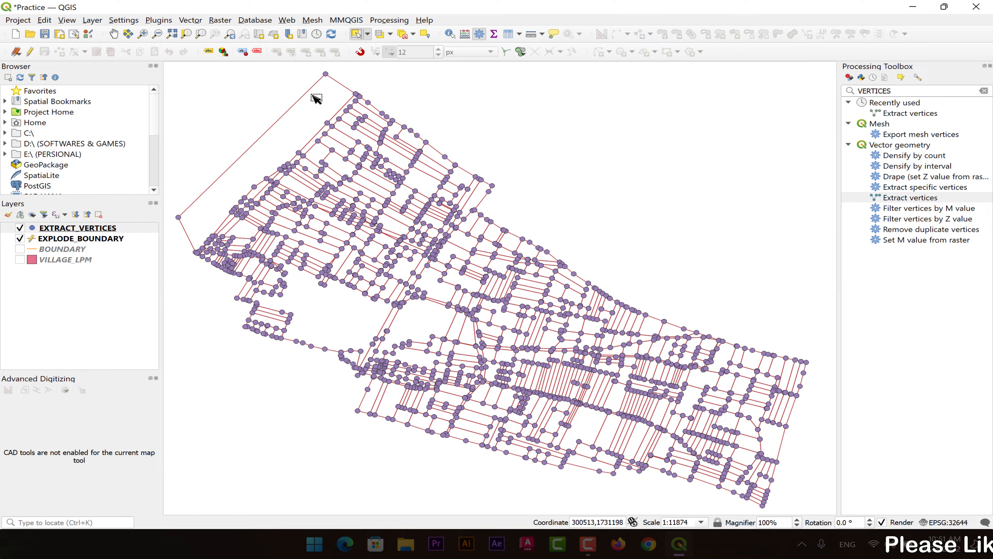
Open the attribute table of EXTRACT_VERTICES, sort it by LPM_NO in descending order, and review the vertex_ind numbering per parcel.
{"action": "right_click", "coordinate": [90, 229]}
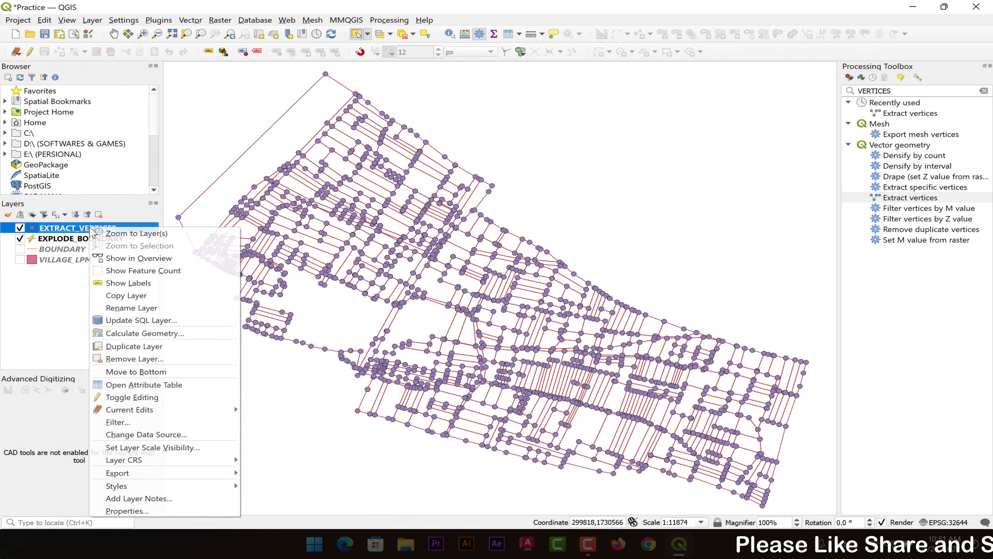
{"action": "left_click", "coordinate": [146, 385]}
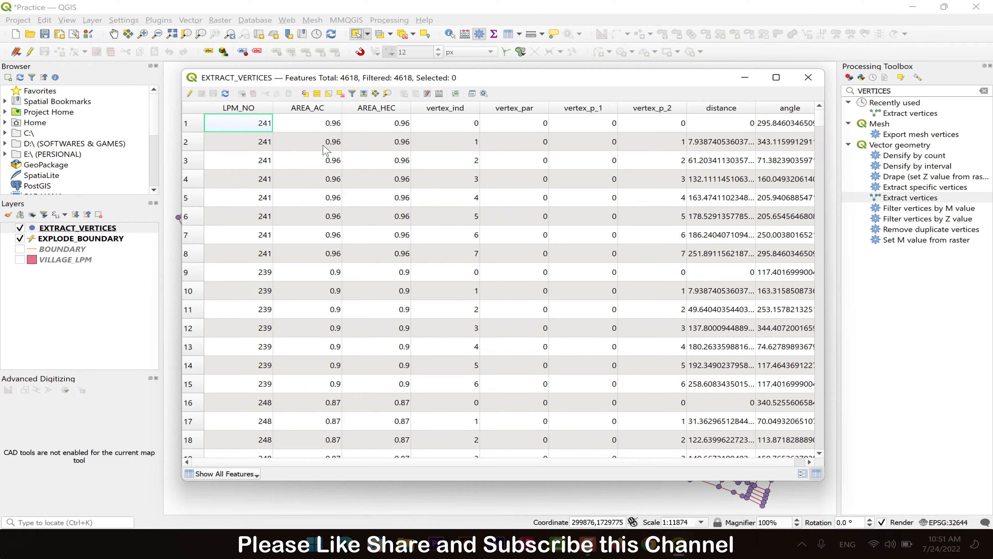
{"action": "left_click", "coordinate": [250, 113]}
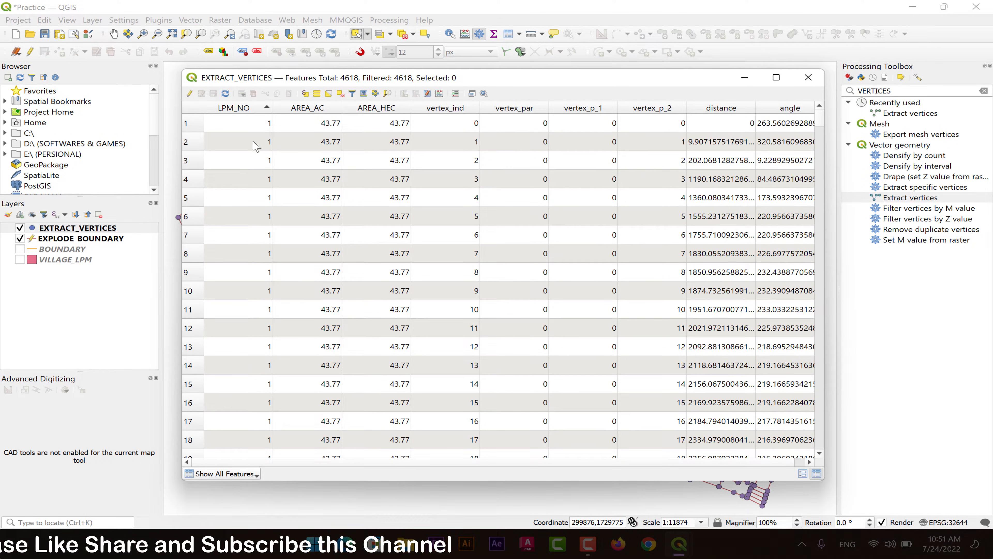
{"action": "left_click", "coordinate": [246, 111]}
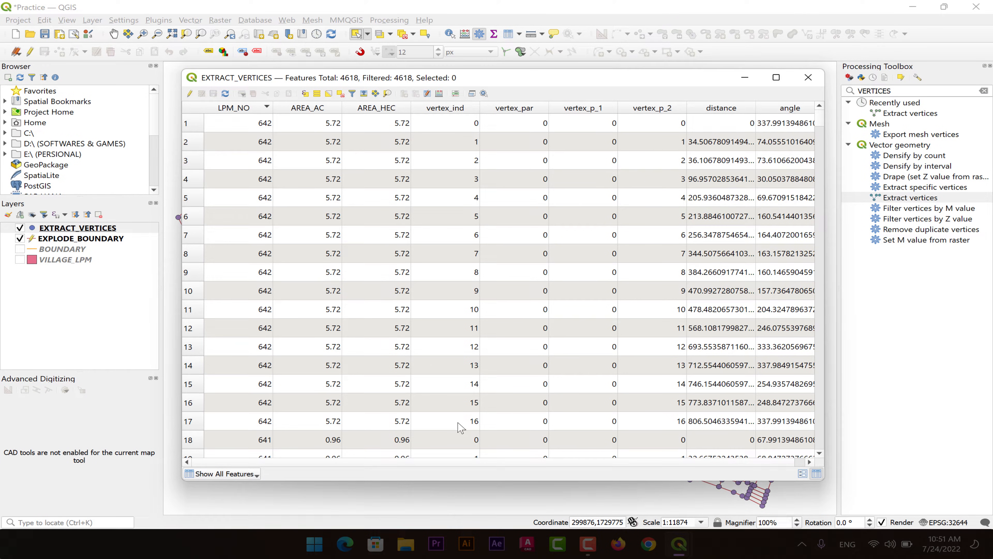
{"action": "scroll", "coordinate": [466, 443], "scroll_direction": "down", "scroll_amount": 2}
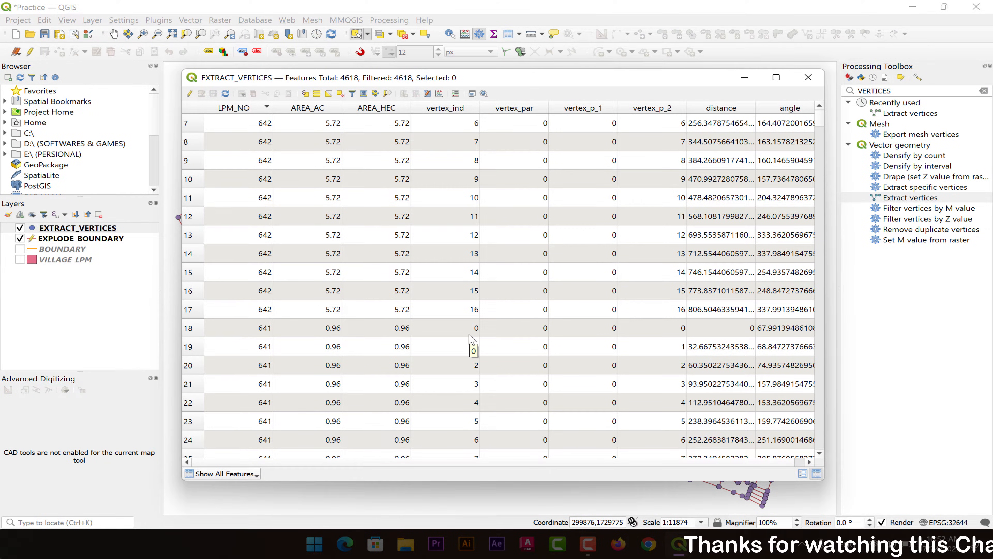
{"action": "scroll", "coordinate": [471, 352], "scroll_direction": "up", "scroll_amount": 2}
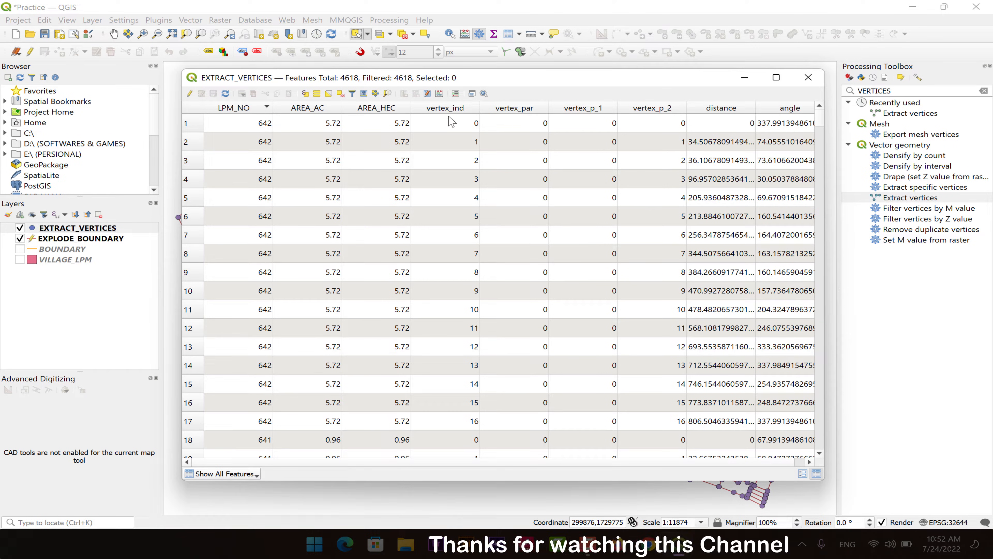
Enable editing on EXTRACT_VERTICES and add a whole number (integer) field named POINT_ID with length 10.
{"action": "left_click", "coordinate": [189, 94]}
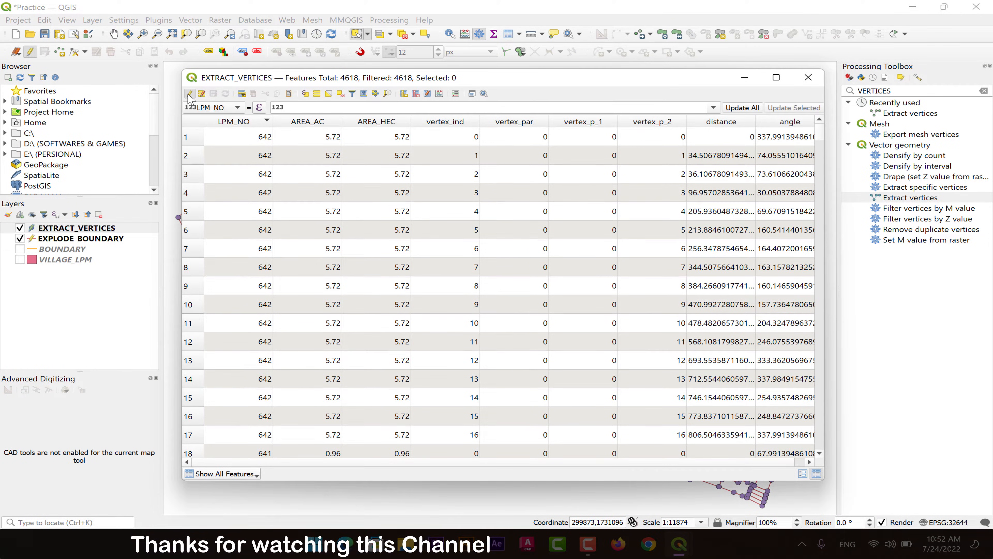
{"action": "left_click", "coordinate": [404, 95]}
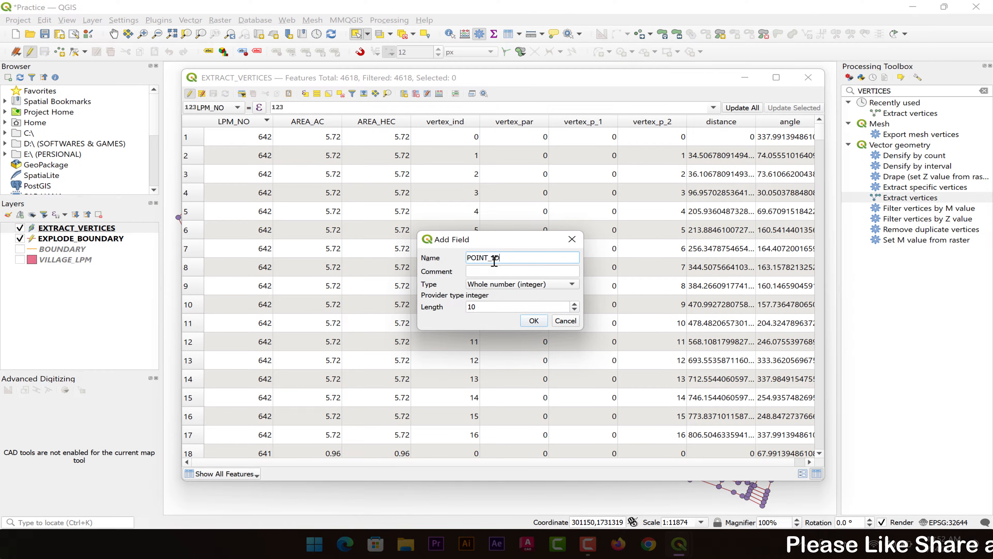
{"action": "left_click", "coordinate": [534, 320]}
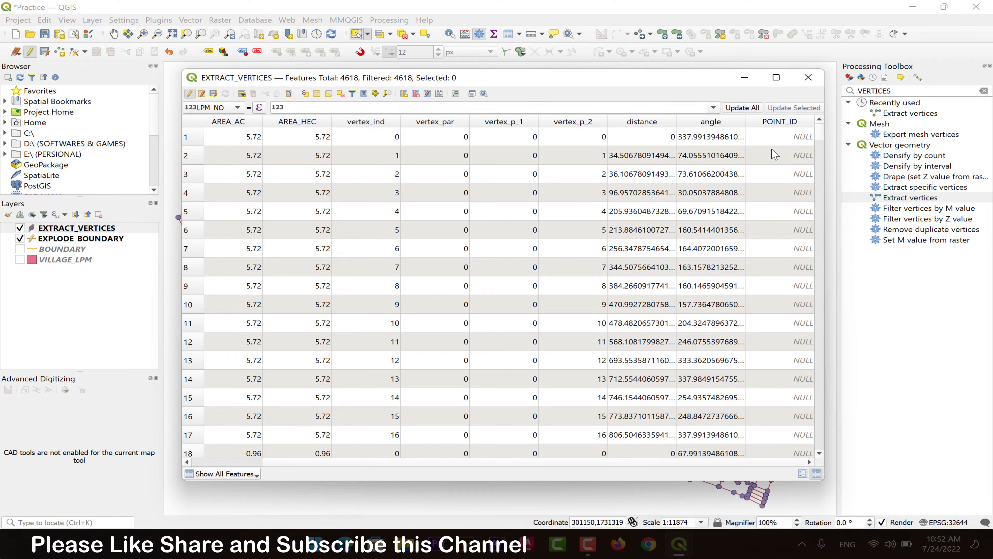
Add a decimal number (real) field named EAST_X with length 10 and precision 1.
{"action": "left_click", "coordinate": [404, 93]}
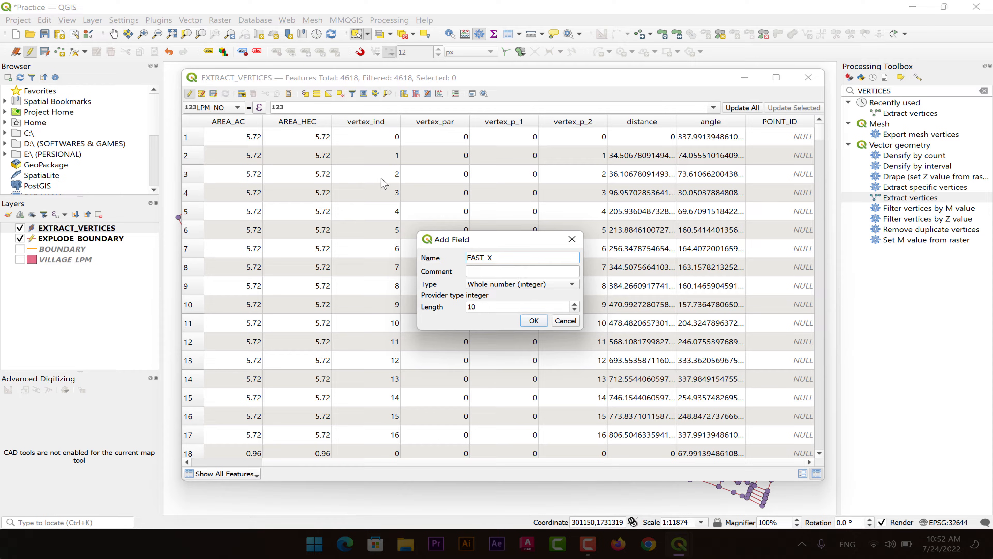
{"action": "left_click", "coordinate": [489, 286]}
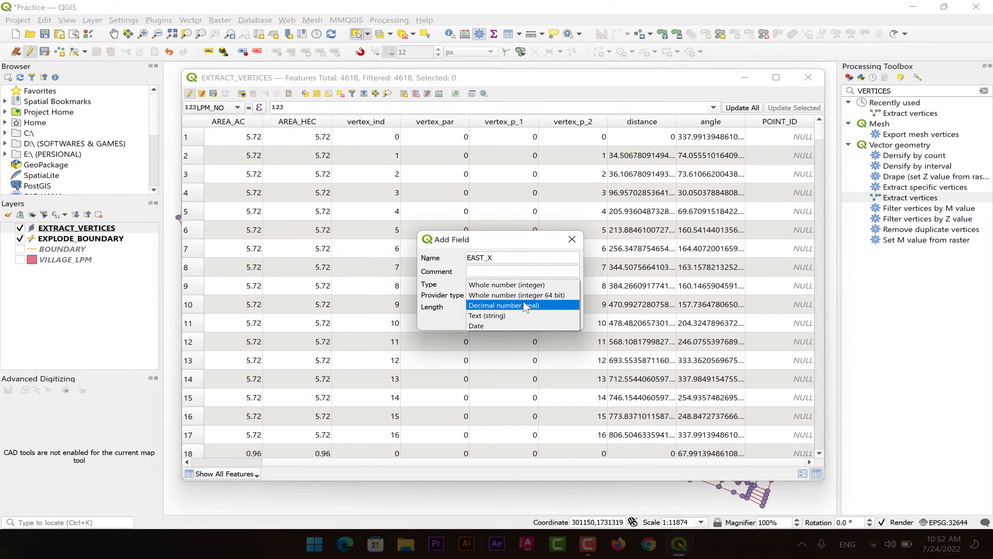
{"action": "left_click", "coordinate": [522, 309]}
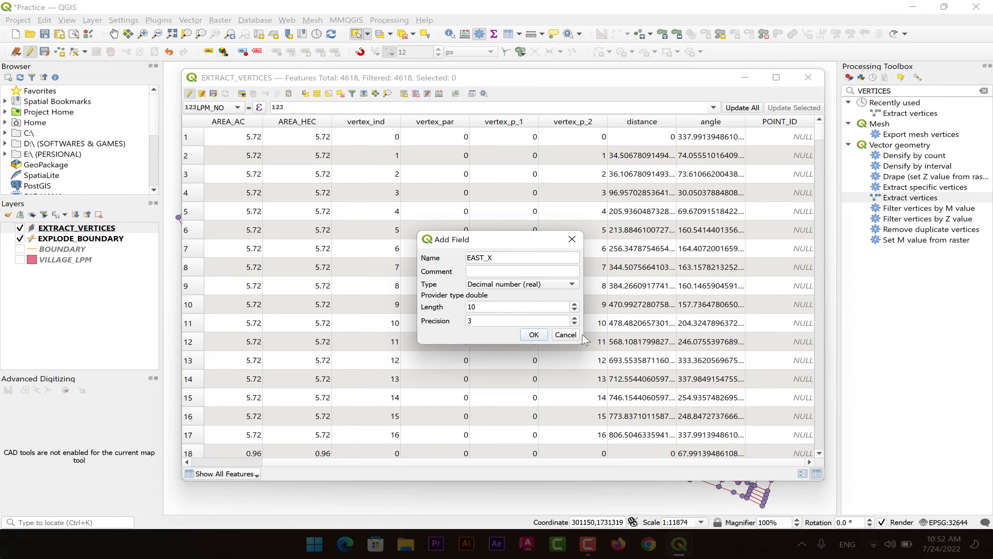
{"action": "left_click", "coordinate": [534, 335]}
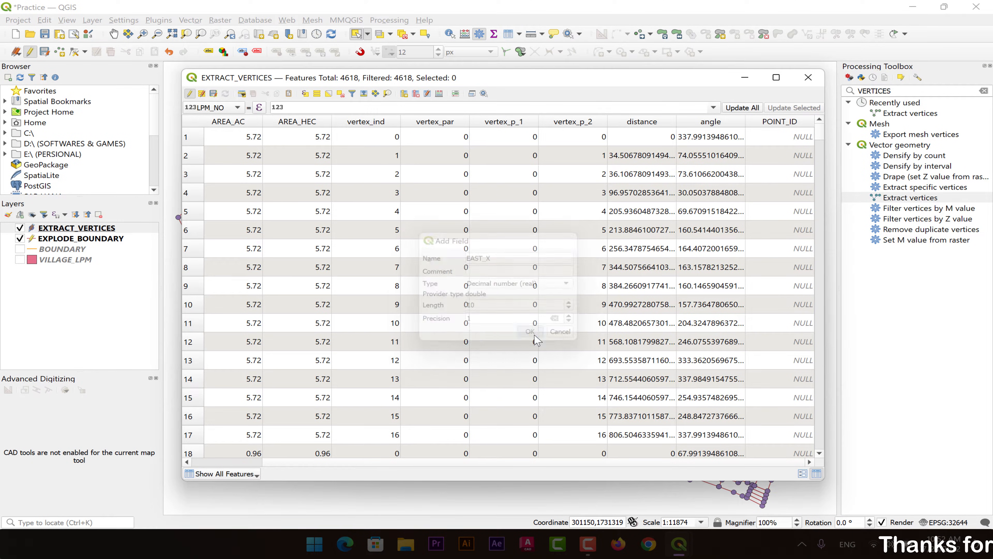
Add a decimal number (real) field named NORTH_Y with length 10 to the vertices table.
{"action": "left_click", "coordinate": [405, 94]}
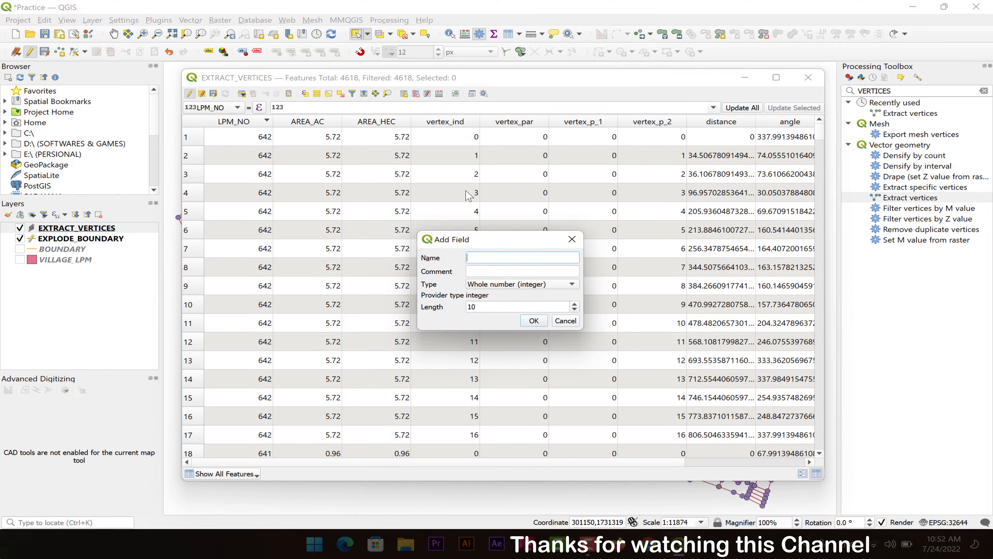
{"action": "type", "text": "NORTH"}
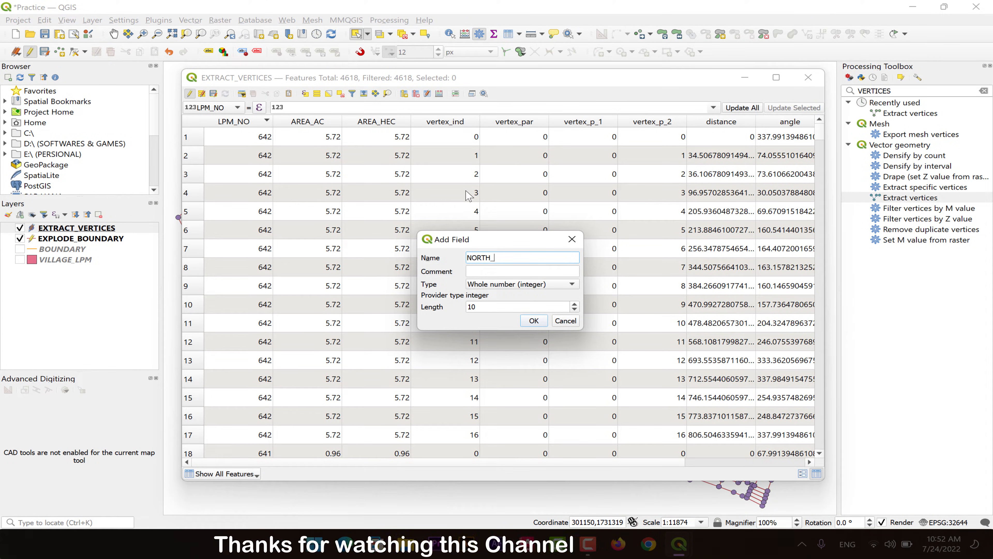
{"action": "type", "text": "_Y"}
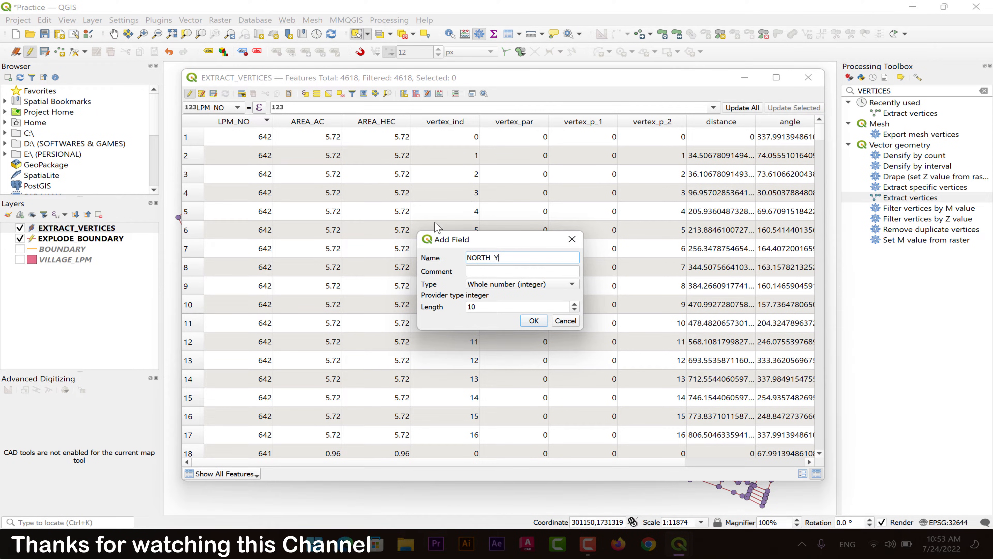
{"action": "left_click", "coordinate": [498, 286]}
{"action": "left_click", "coordinate": [509, 305]}
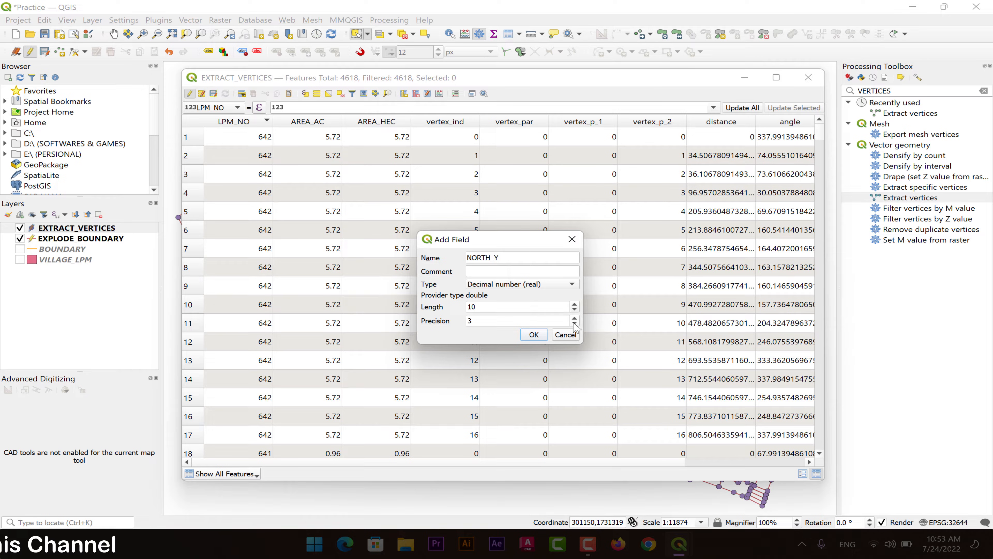
{"action": "left_click", "coordinate": [532, 335]}
Update the existing POINT_ID field with the expression "vertex_ind" +1 using the field calculator.
{"action": "left_click_drag", "start_coordinate": [590, 463], "coordinate": [767, 474]}
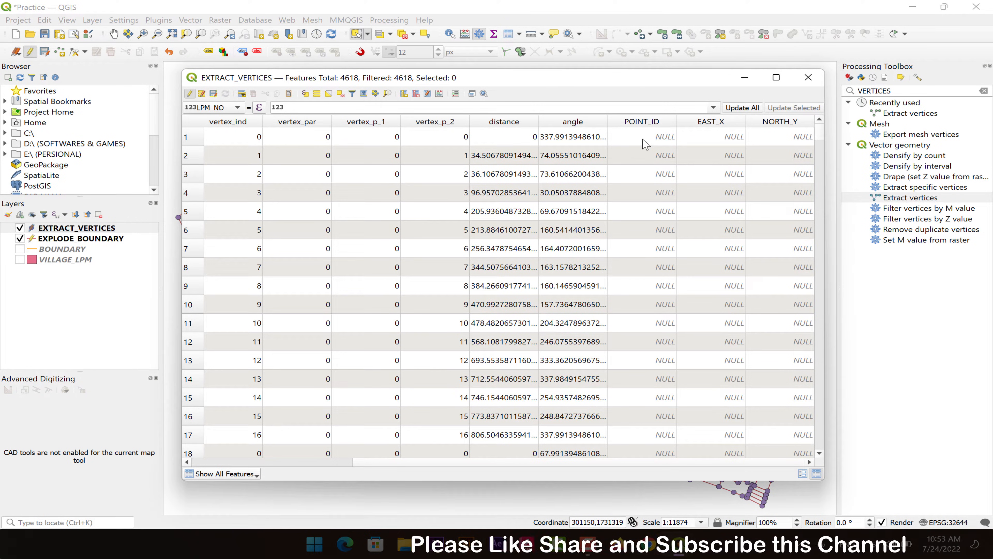
{"action": "left_click_drag", "start_coordinate": [582, 463], "coordinate": [418, 463]}
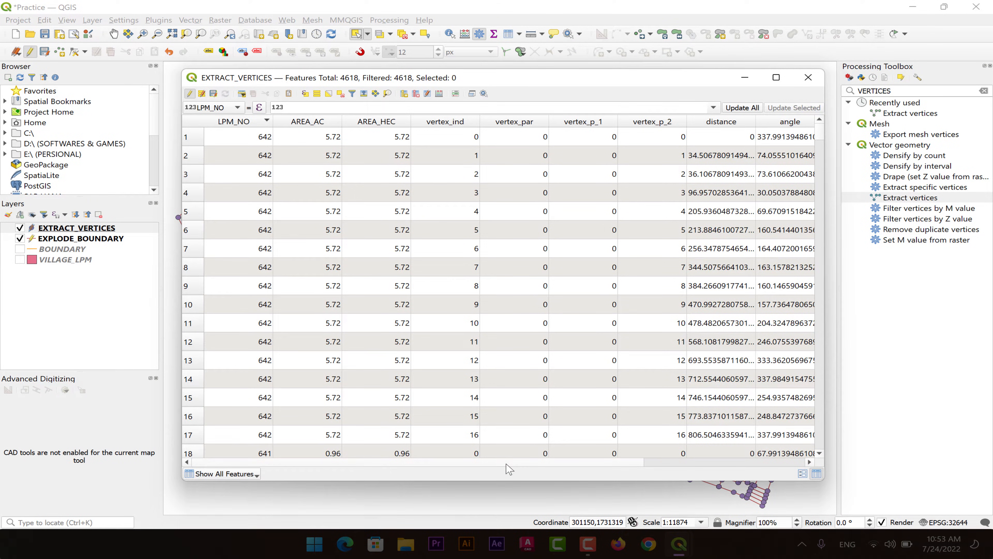
{"action": "left_click_drag", "start_coordinate": [507, 464], "coordinate": [560, 465]}
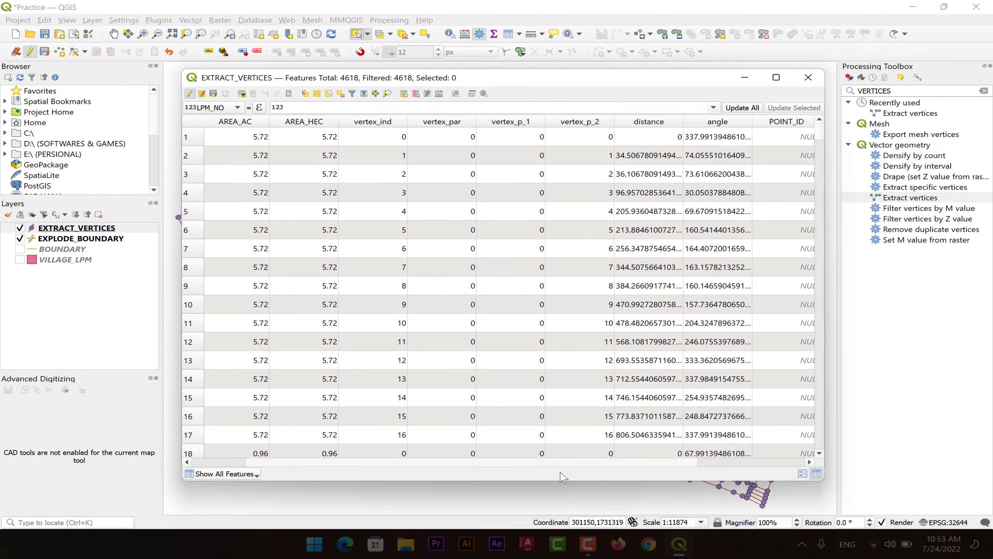
{"action": "left_click", "coordinate": [439, 94]}
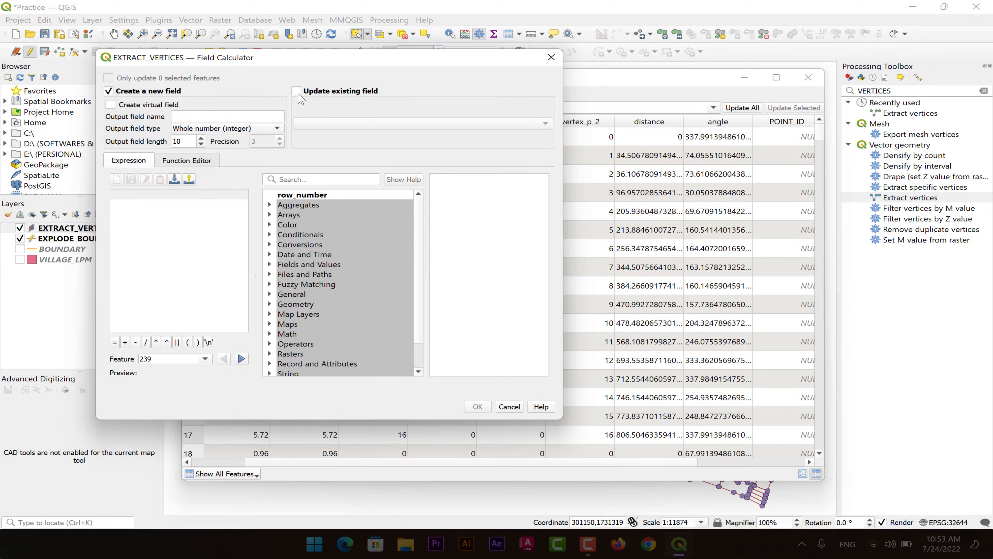
{"action": "left_click", "coordinate": [296, 92]}
{"action": "left_click", "coordinate": [336, 124]}
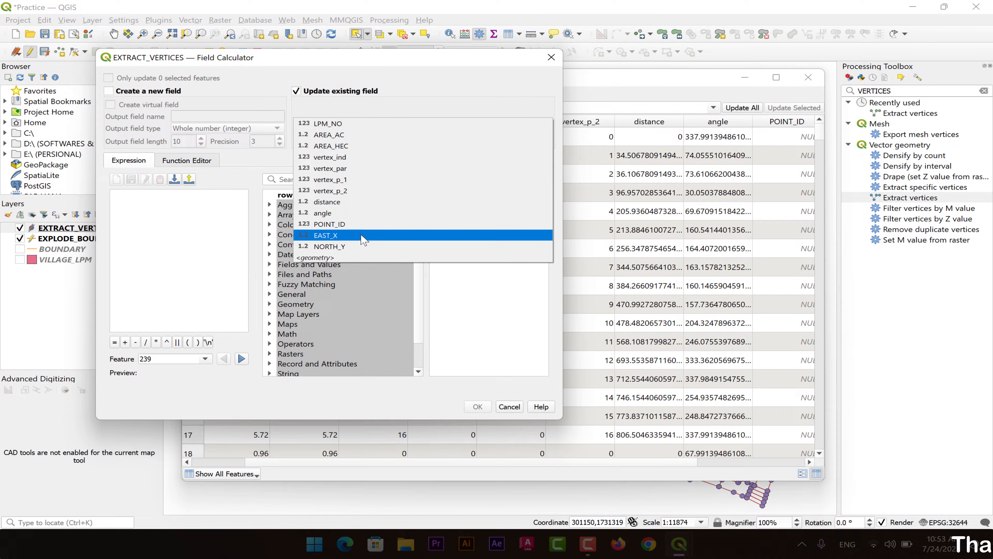
{"action": "left_click", "coordinate": [355, 227]}
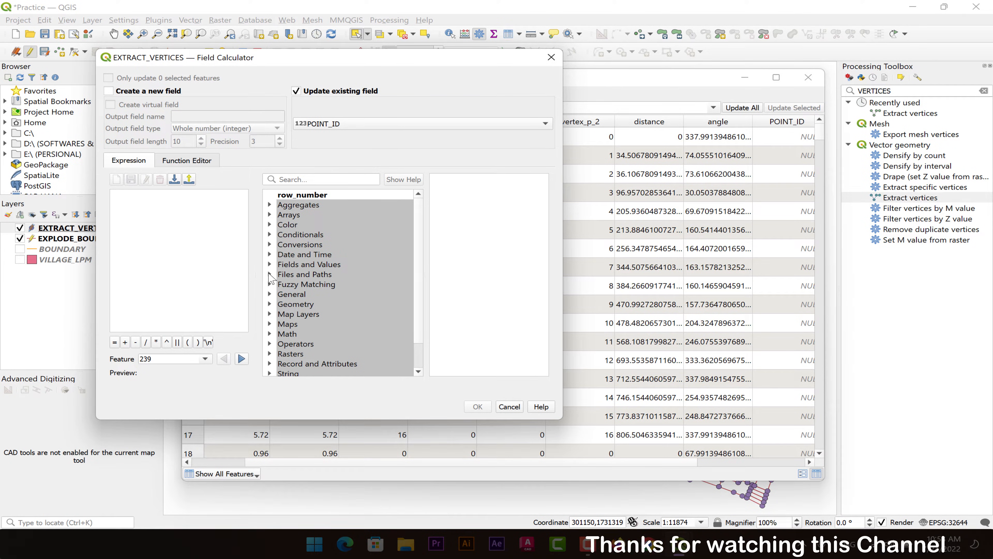
{"action": "left_click", "coordinate": [269, 264]}
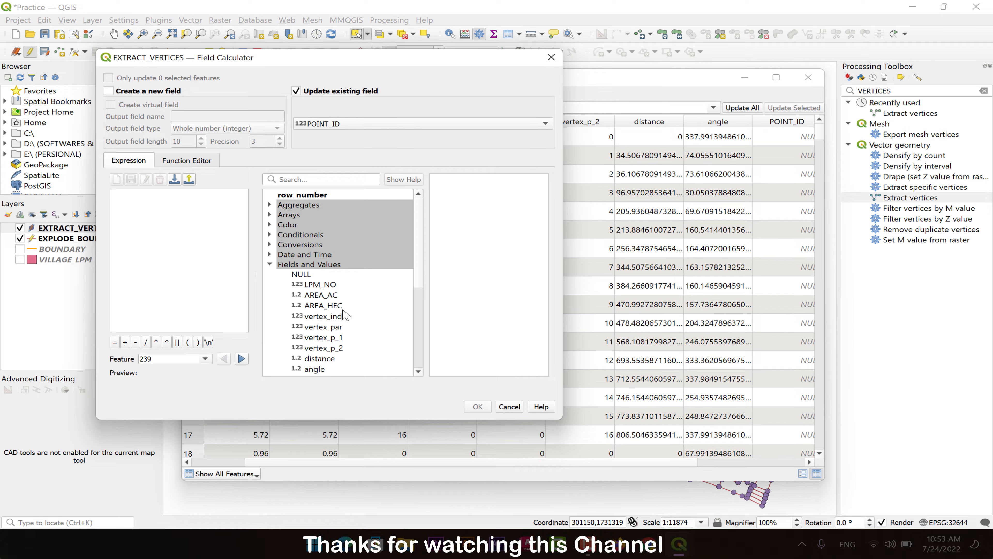
{"action": "double_click", "coordinate": [323, 316]}
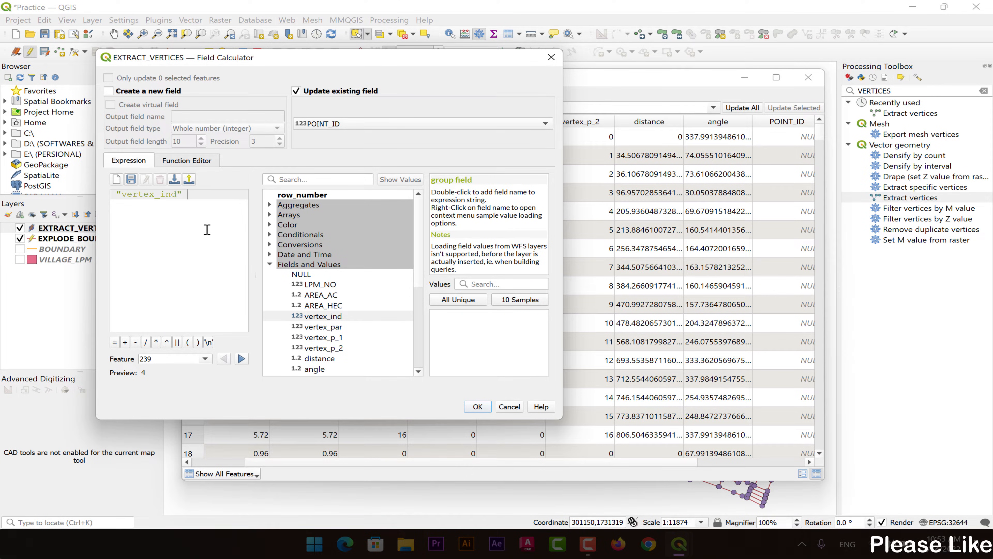
{"action": "type", "text": "+1"}
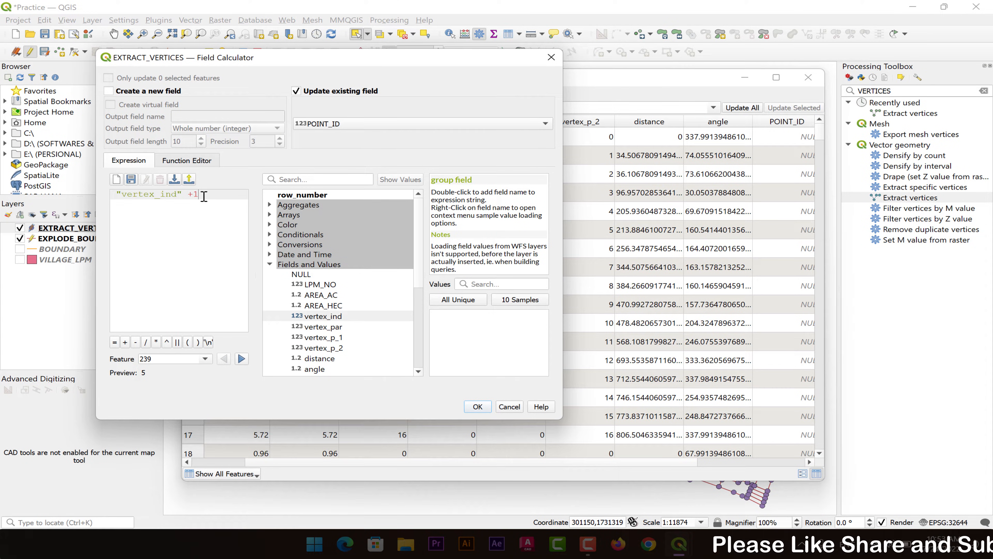
{"action": "left_click", "coordinate": [478, 407]}
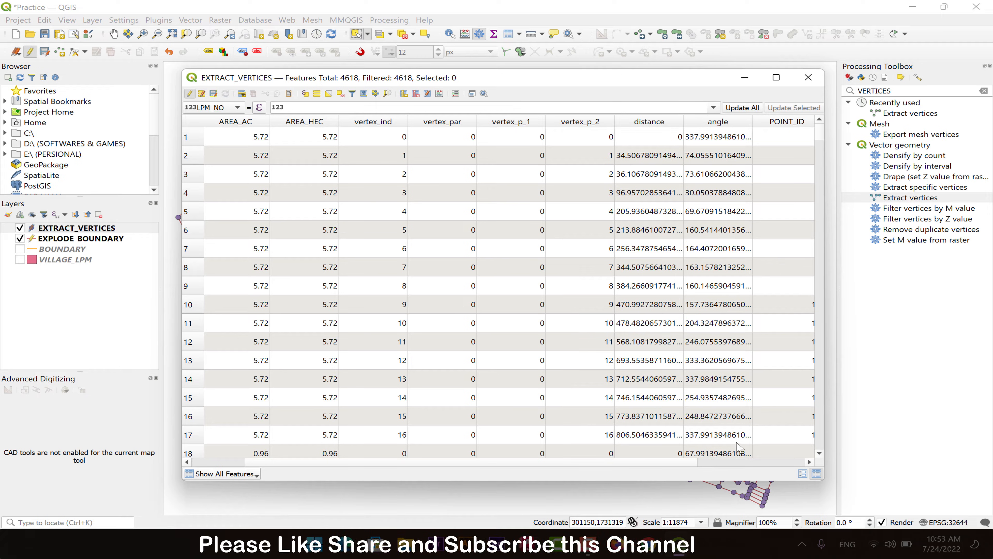
Update the existing EAST_X field with the $x expression using the field calculator.
{"action": "scroll", "coordinate": [680, 465], "scroll_direction": "right", "scroll_amount": 2}
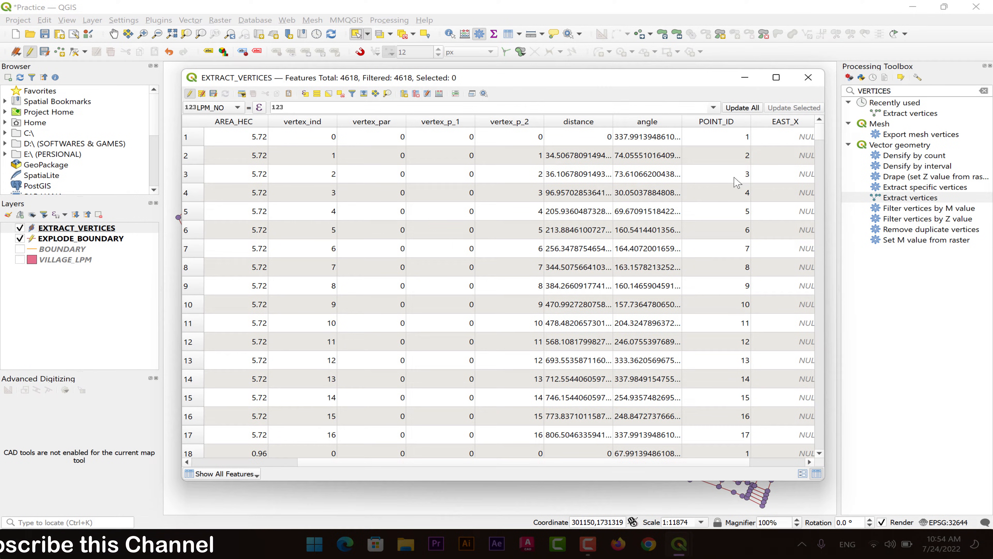
{"action": "scroll", "coordinate": [722, 465], "scroll_direction": "right", "scroll_amount": 1}
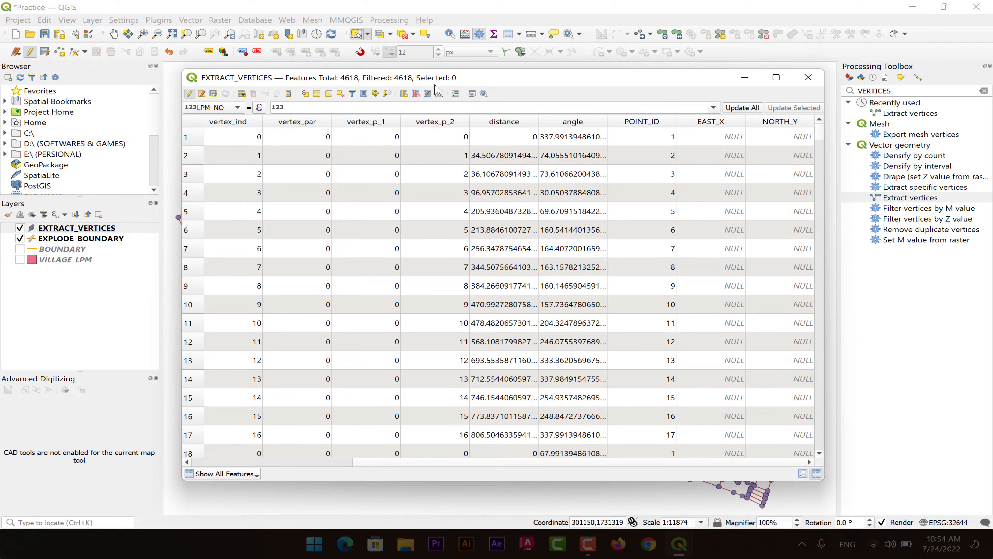
{"action": "left_click", "coordinate": [439, 94]}
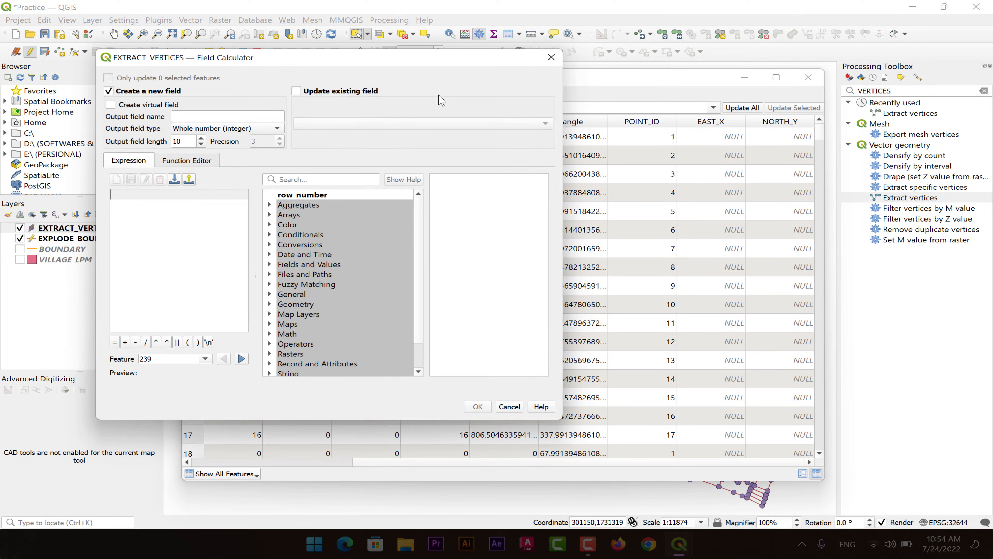
{"action": "left_click", "coordinate": [297, 91]}
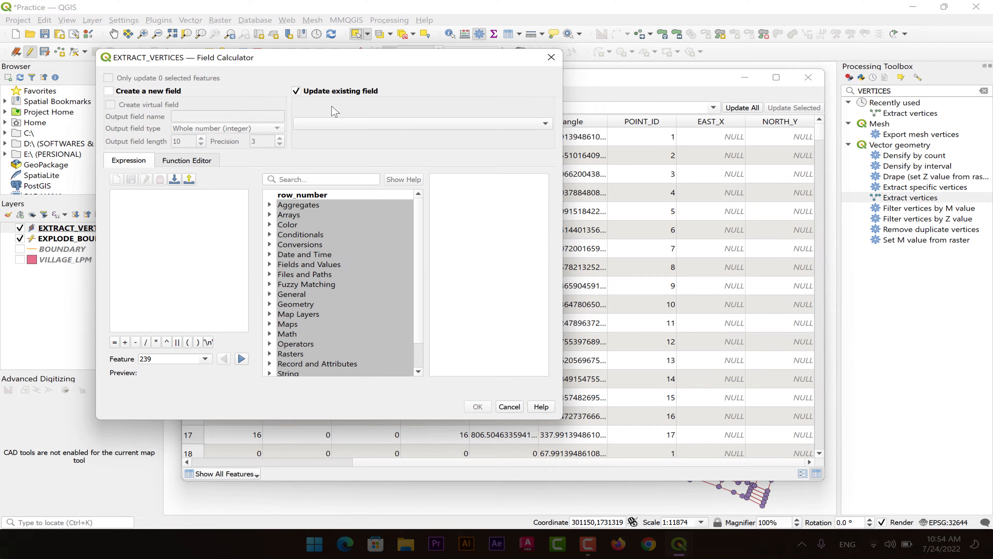
{"action": "left_click", "coordinate": [348, 126]}
{"action": "left_click", "coordinate": [362, 240]}
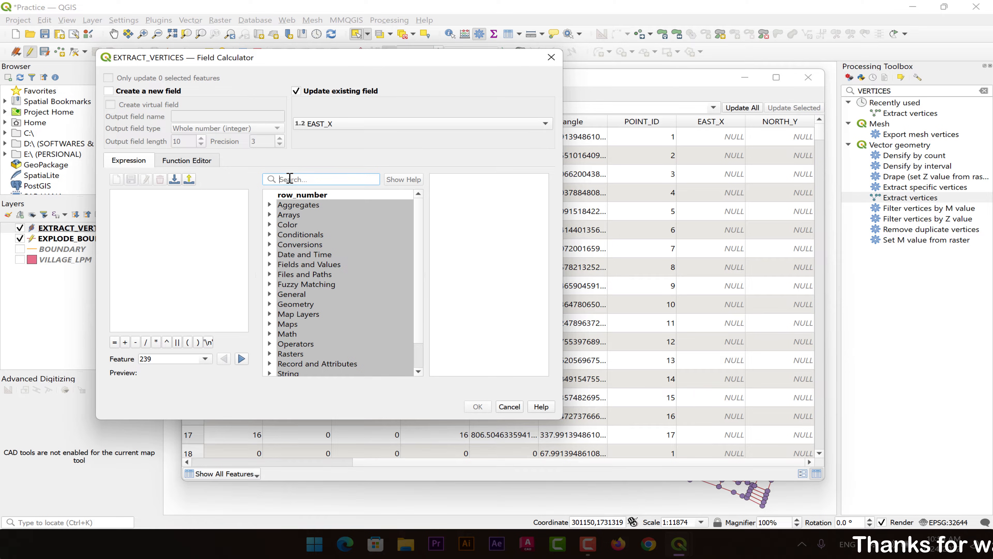
{"action": "type", "text": "$X"}
{"action": "double_click", "coordinate": [295, 205]}
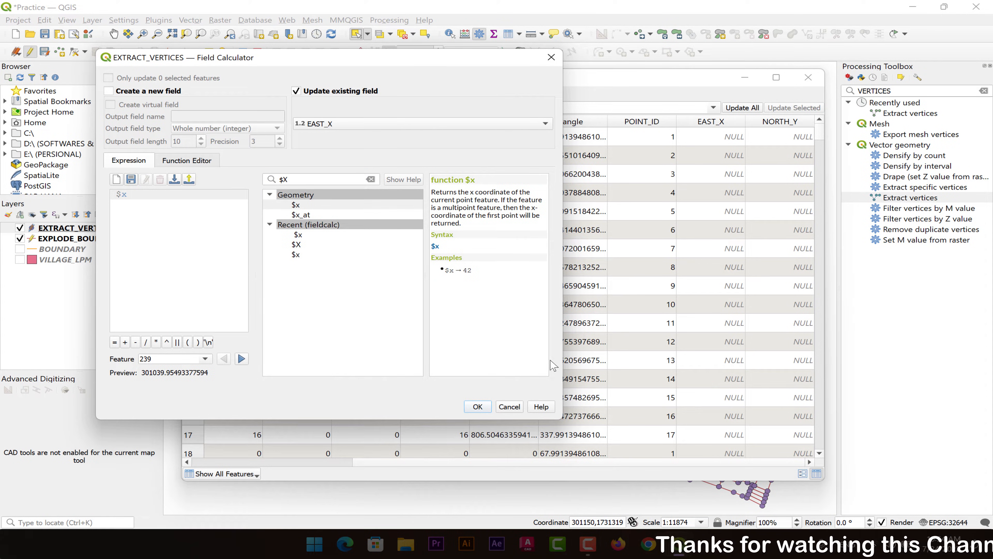
{"action": "left_click", "coordinate": [478, 406]}
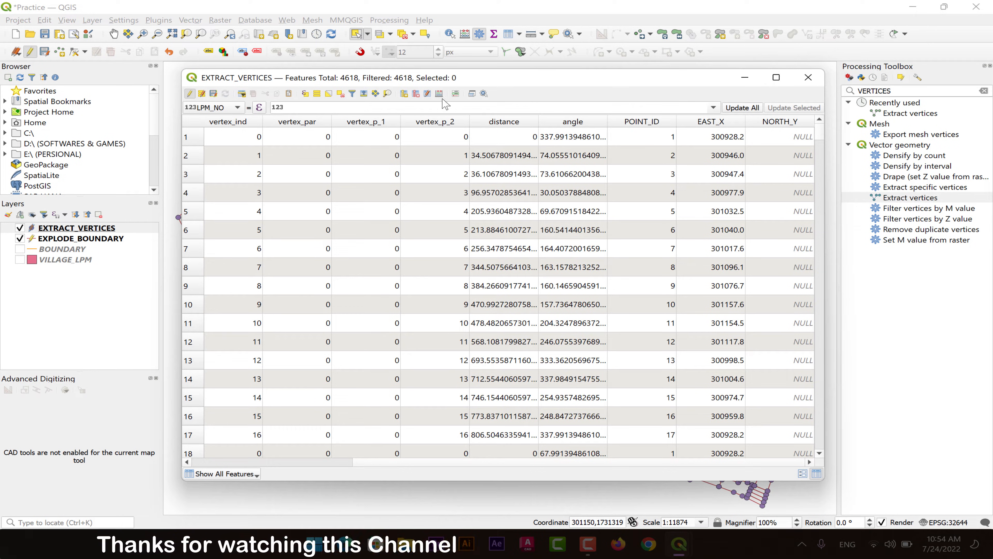
Update the existing NORTH_Y field with the $y expression using the field calculator.
{"action": "left_click", "coordinate": [439, 94]}
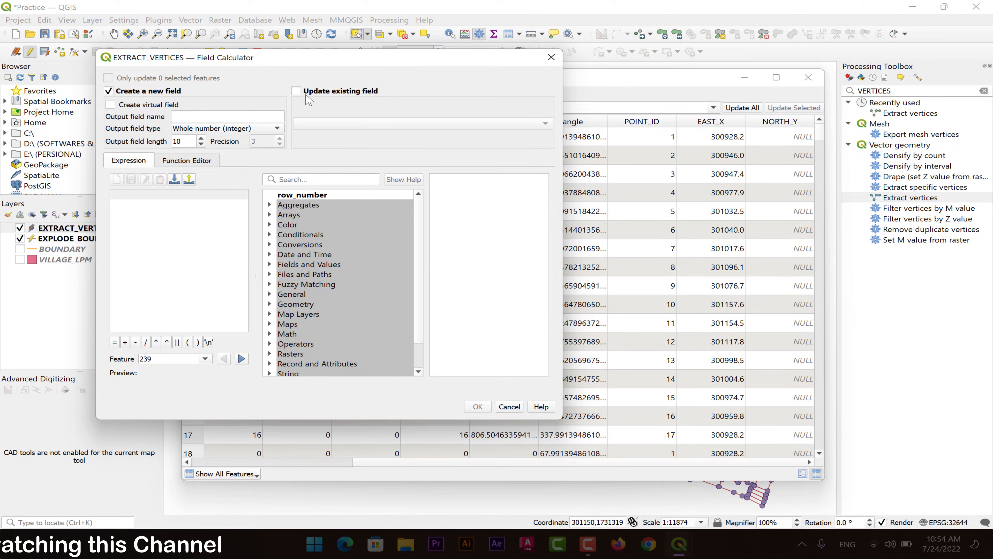
{"action": "left_click", "coordinate": [297, 91]}
{"action": "left_click", "coordinate": [344, 124]}
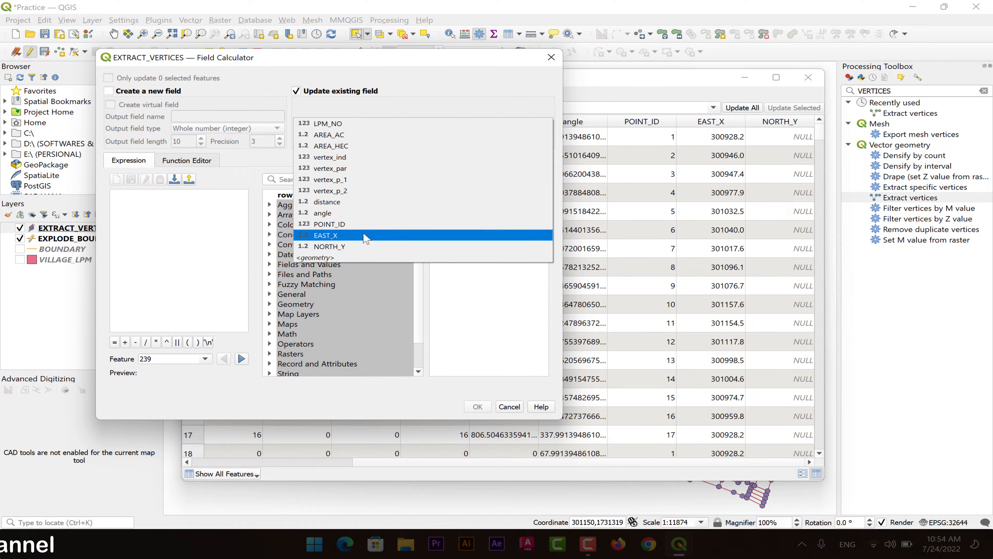
{"action": "left_click", "coordinate": [366, 247]}
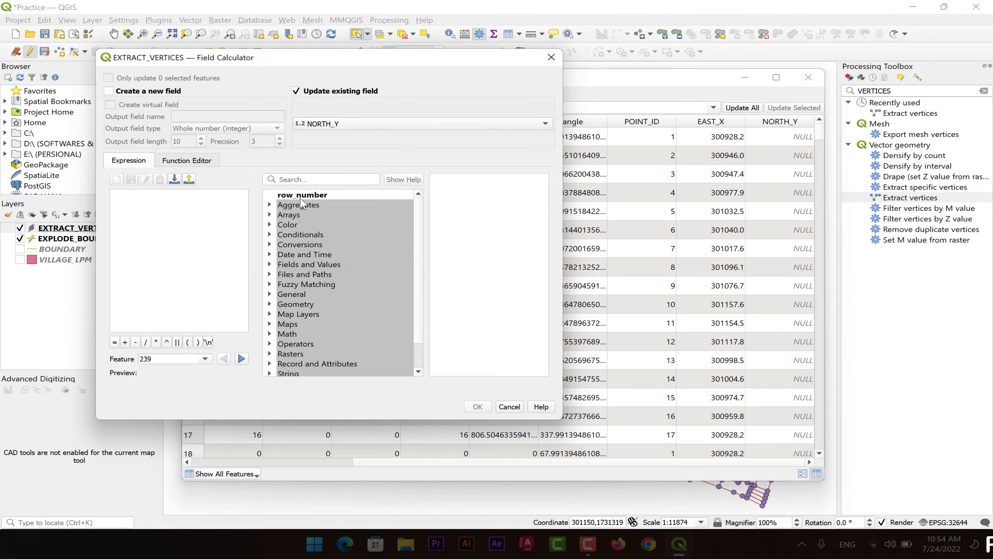
{"action": "left_click", "coordinate": [297, 179]}
{"action": "type", "text": "$Y"}
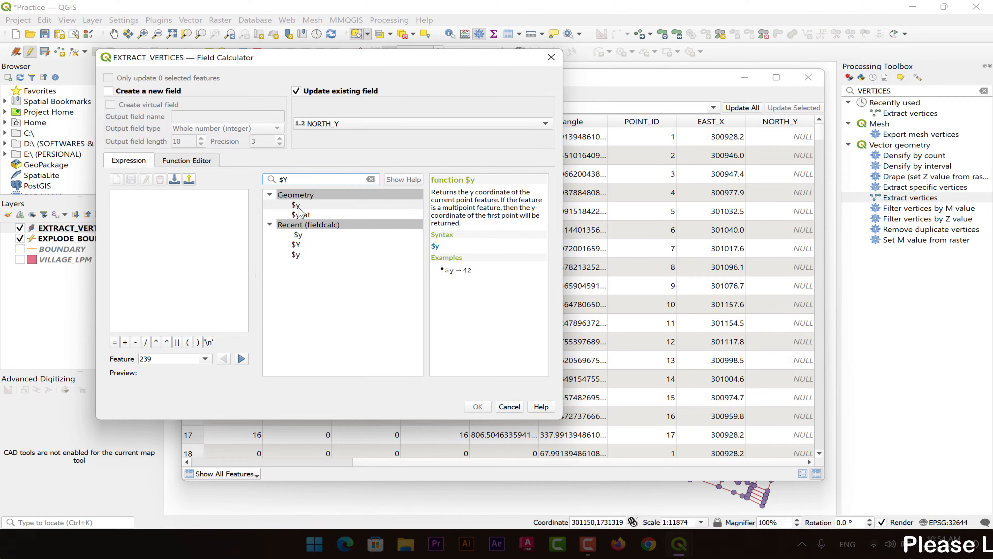
{"action": "double_click", "coordinate": [296, 205]}
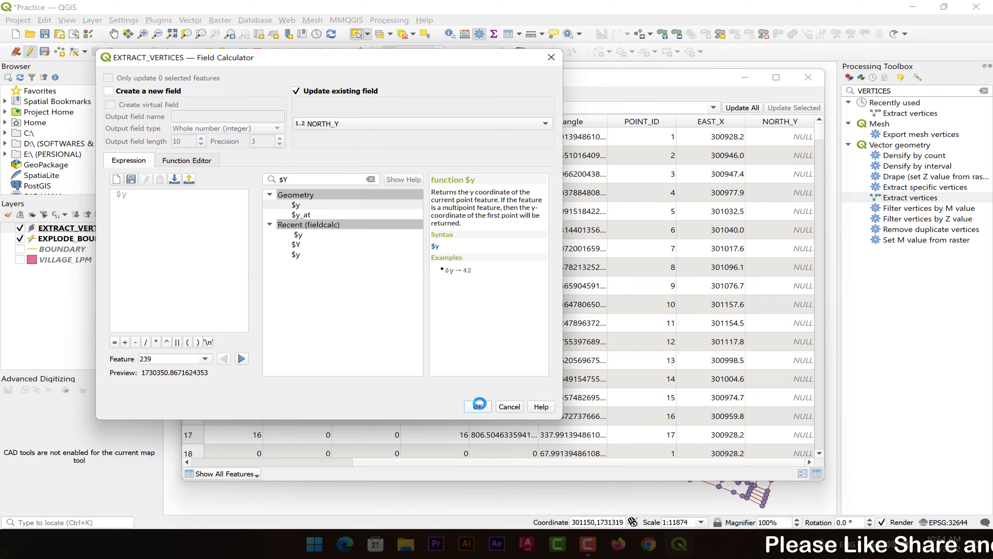
{"action": "left_click", "coordinate": [477, 407]}
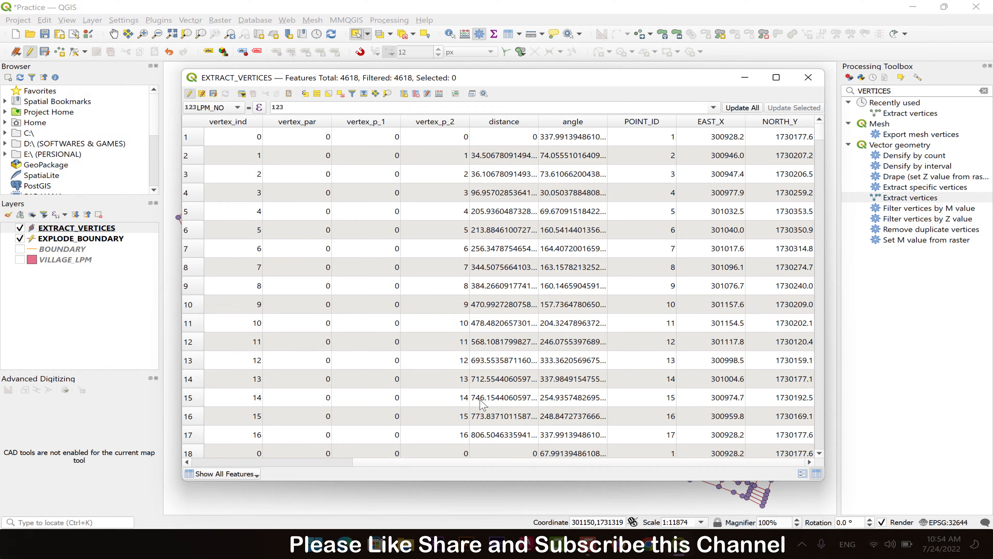
Delete the vertex_ind, vertex_par, vertex_p_1, vertex_p_2, distance and angle fields from EXTRACT_VERTICES and save the layer edits.
{"action": "left_click_drag", "start_coordinate": [719, 462], "coordinate": [616, 471]}
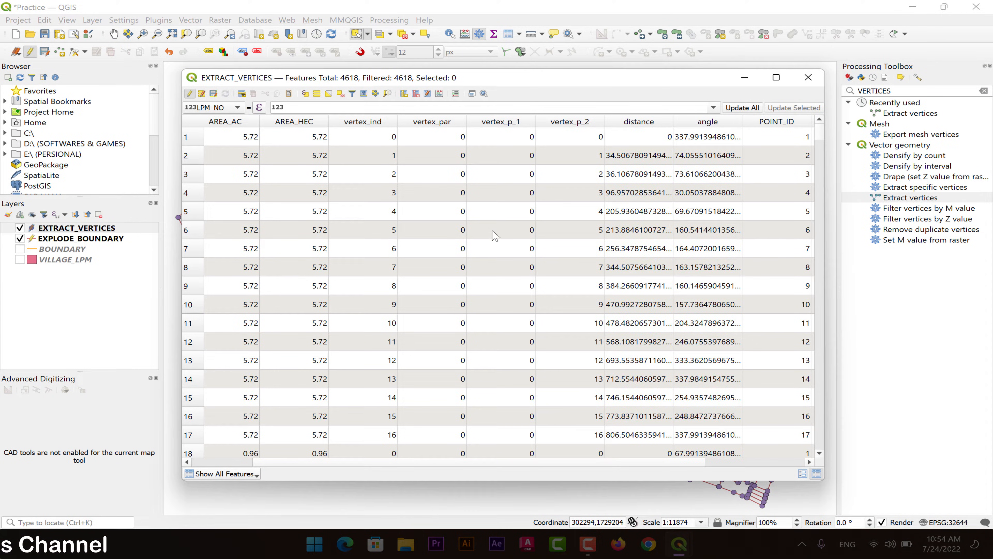
{"action": "left_click", "coordinate": [415, 94]}
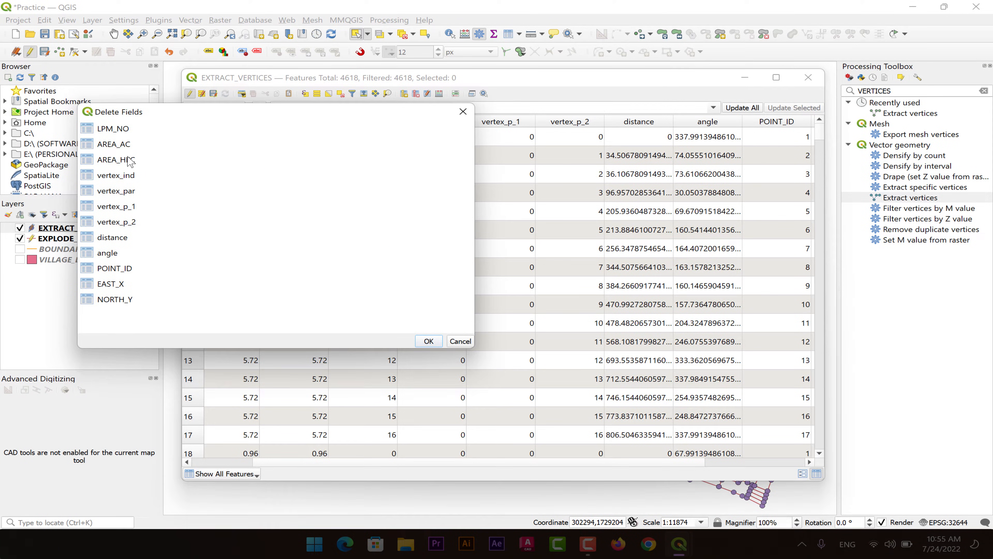
{"action": "left_click_drag", "start_coordinate": [122, 177], "coordinate": [143, 250]}
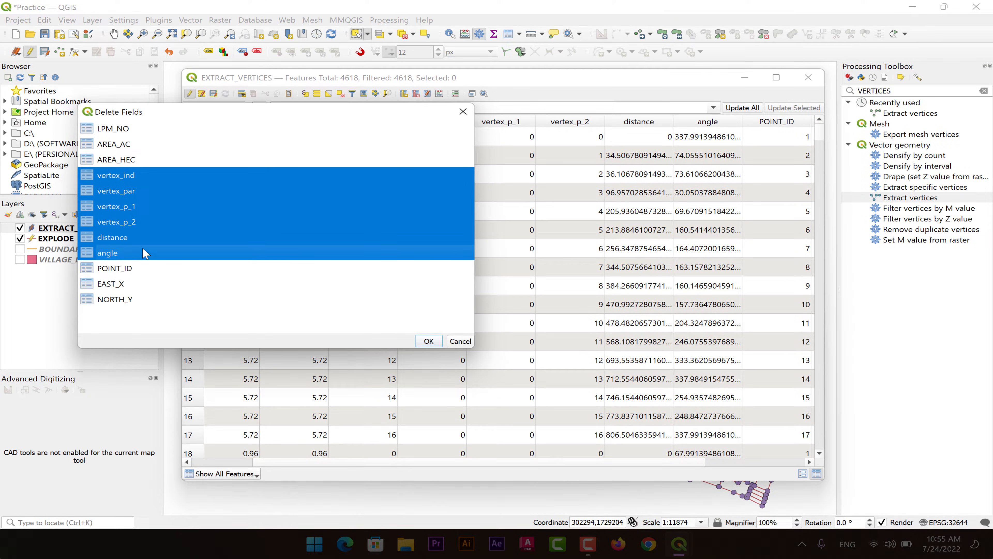
{"action": "left_click", "coordinate": [429, 341]}
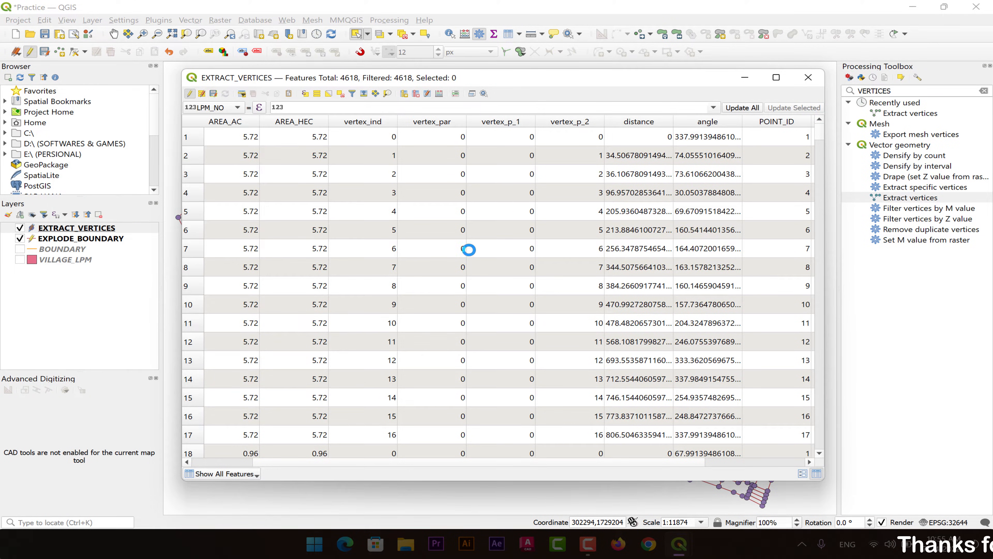
{"action": "left_click", "coordinate": [213, 94]}
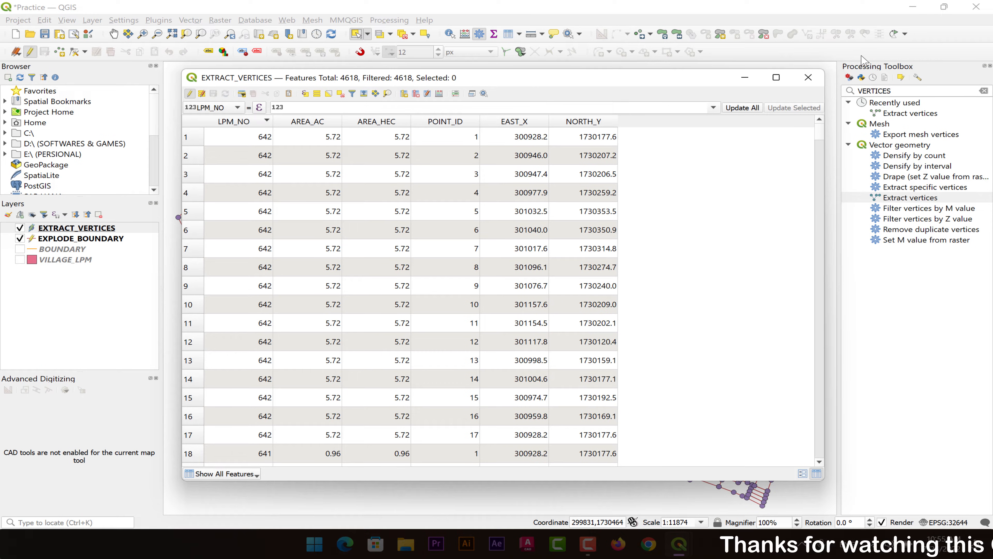
{"action": "left_click", "coordinate": [808, 79]}
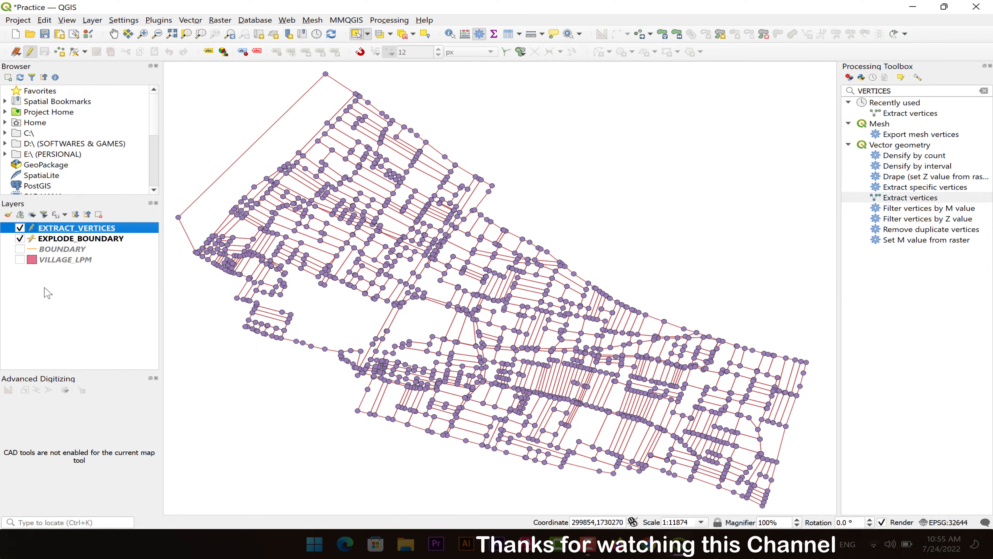
Review the EXTRACT_VERTICES attribute table for repeated start and end vertices within each parcel.
{"action": "right_click", "coordinate": [99, 230]}
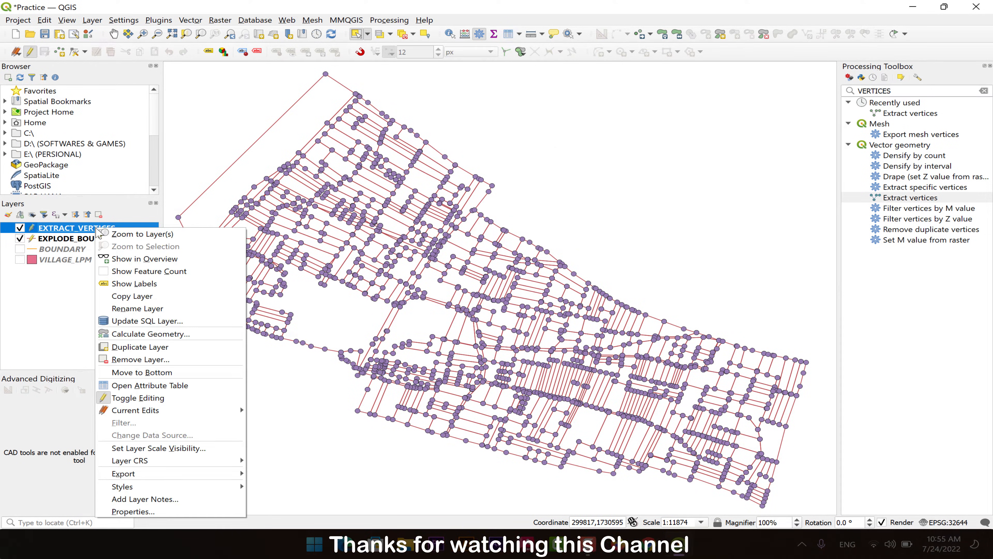
{"action": "left_click", "coordinate": [175, 386]}
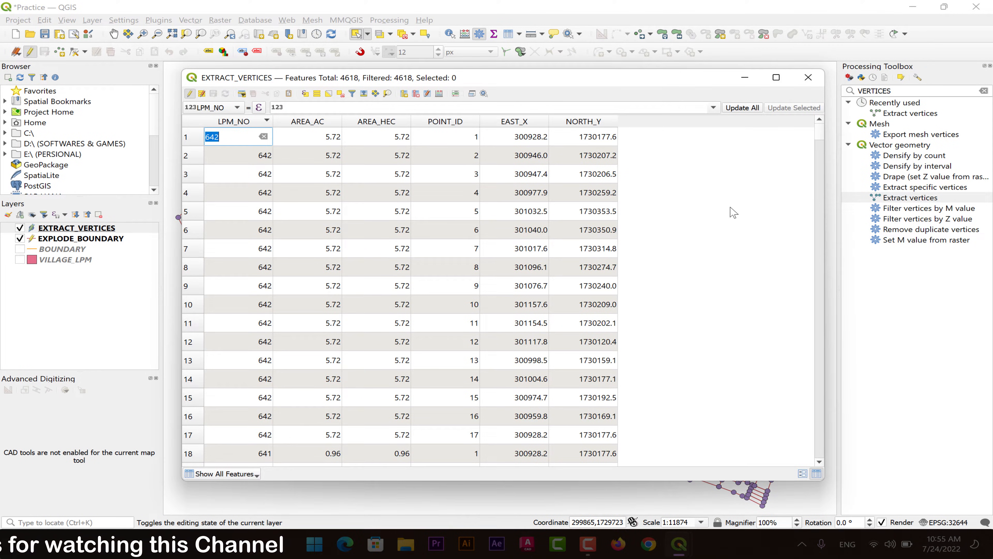
{"action": "left_click", "coordinate": [716, 201]}
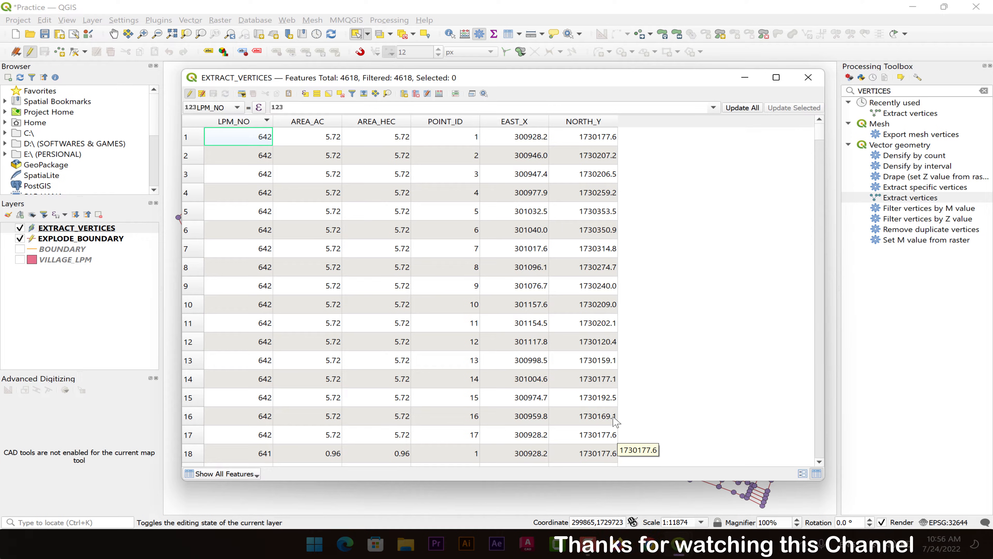
{"action": "scroll", "coordinate": [774, 177], "scroll_direction": "down", "scroll_amount": 5}
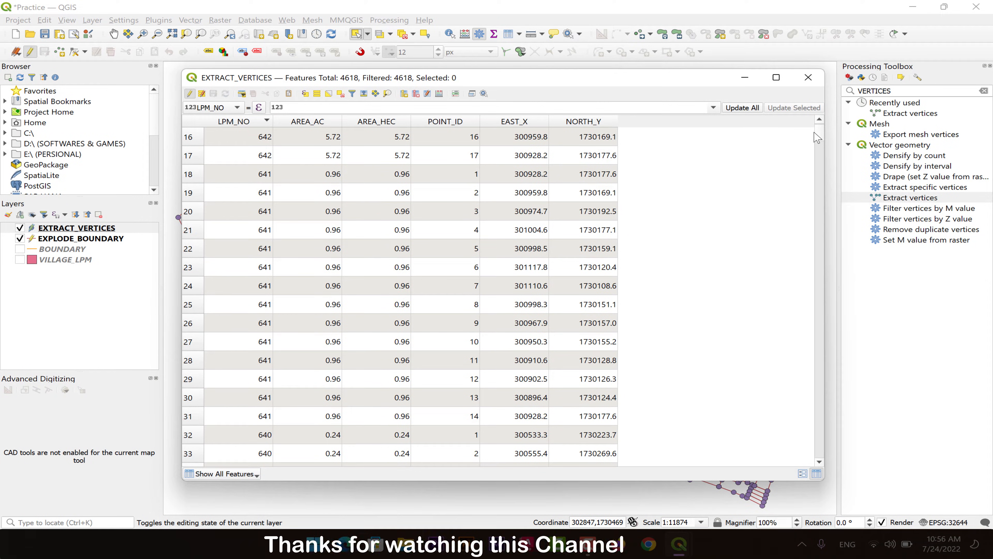
{"action": "scroll", "coordinate": [818, 131], "scroll_direction": "up", "scroll_amount": 5}
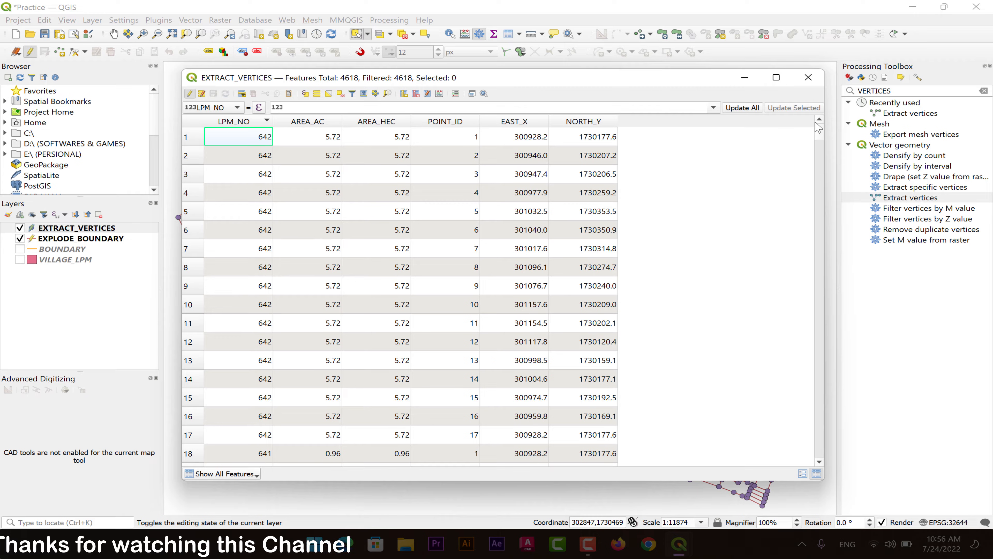
{"action": "left_click", "coordinate": [808, 77]}
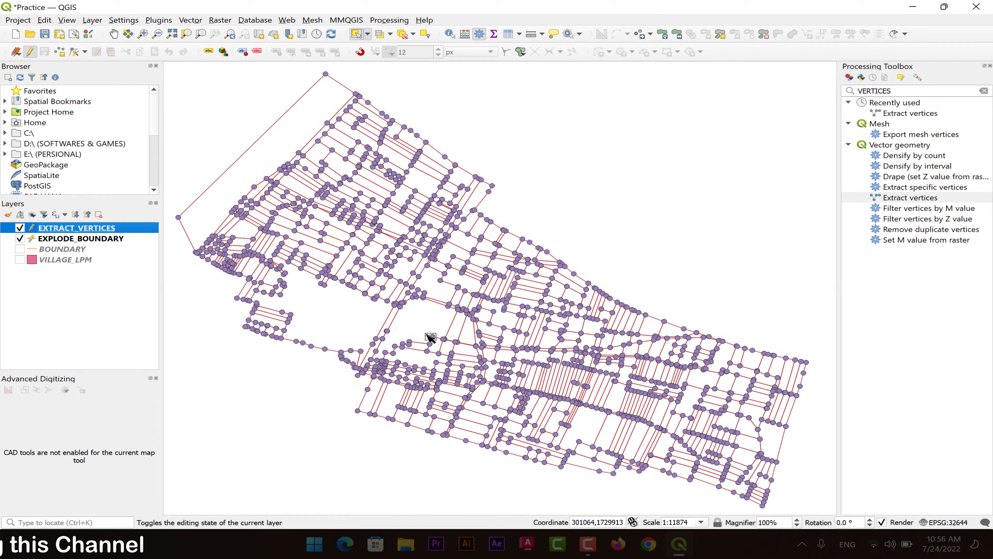
Set up Delete duplicates by attribute on EXTRACT_VERTICES, matching duplicates by LPM_NO, EAST_X and NORTH_Y.
{"action": "left_click", "coordinate": [983, 90]}
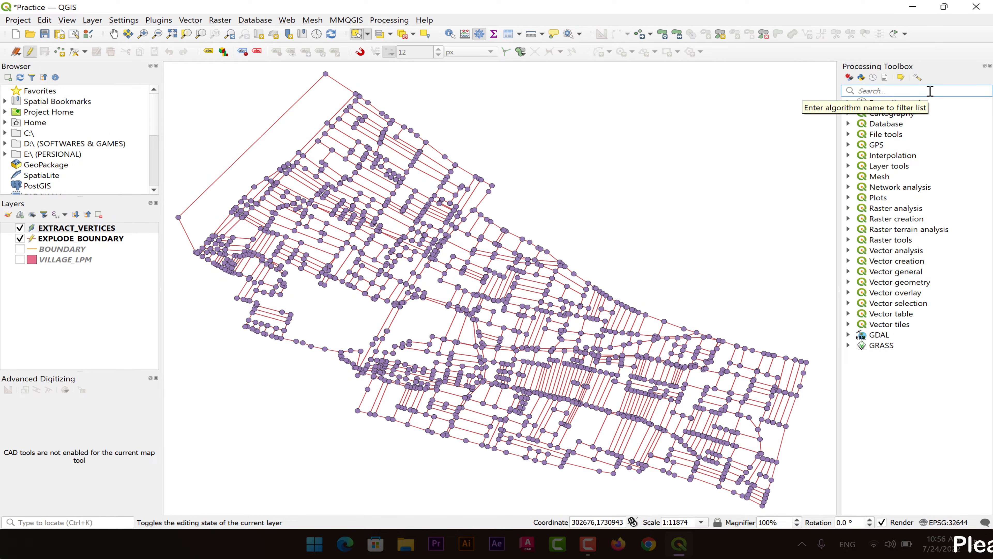
{"action": "type", "text": "DELETE"}
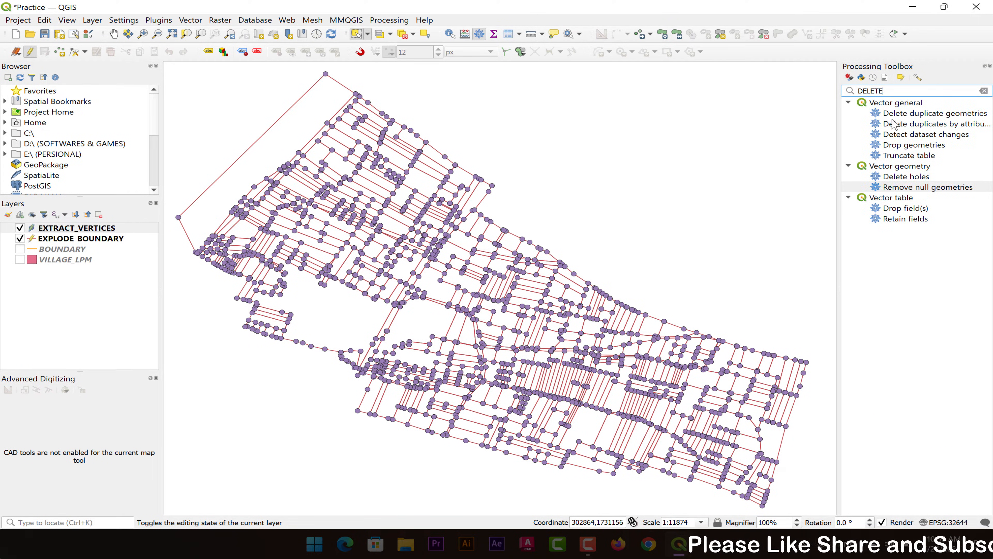
{"action": "double_click", "coordinate": [928, 124]}
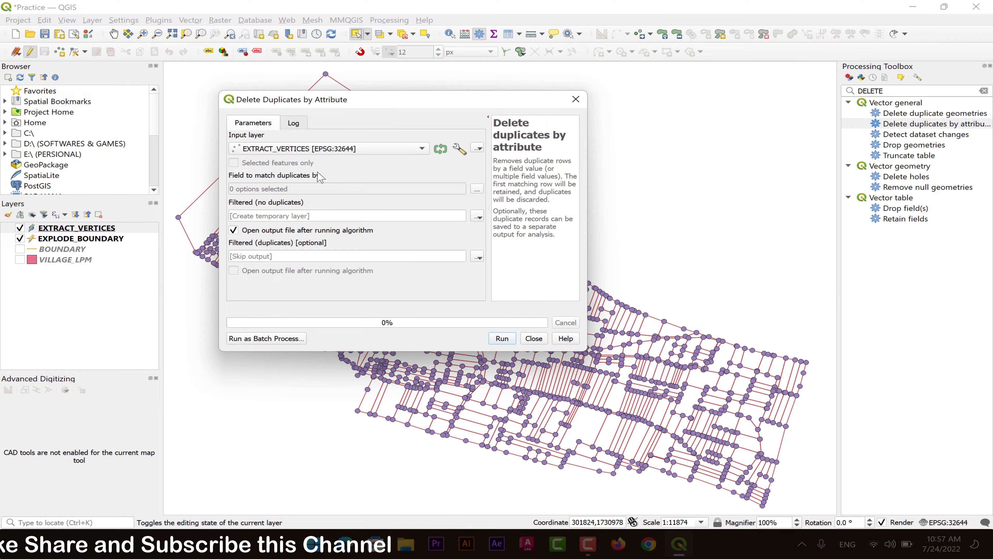
{"action": "left_click", "coordinate": [477, 190]}
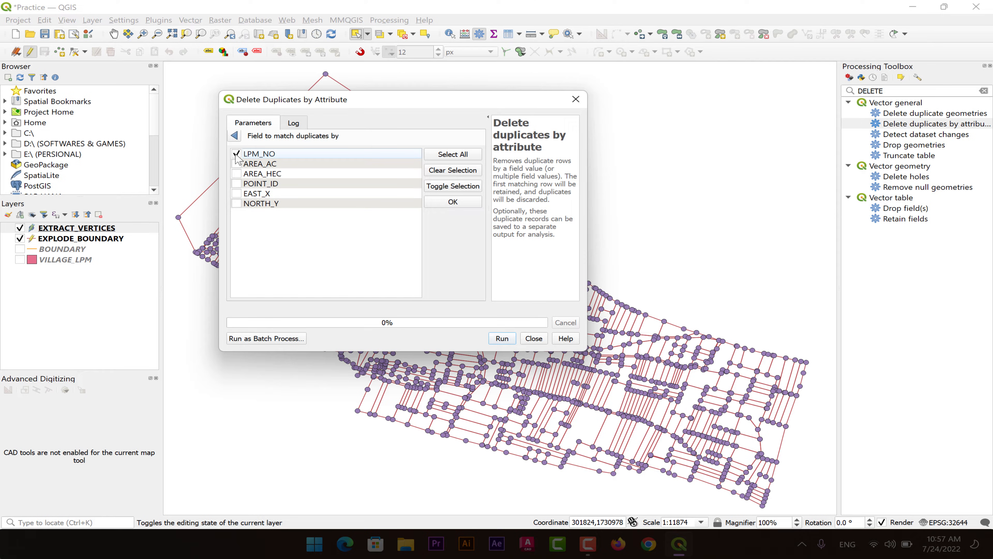
{"action": "left_click", "coordinate": [236, 193]}
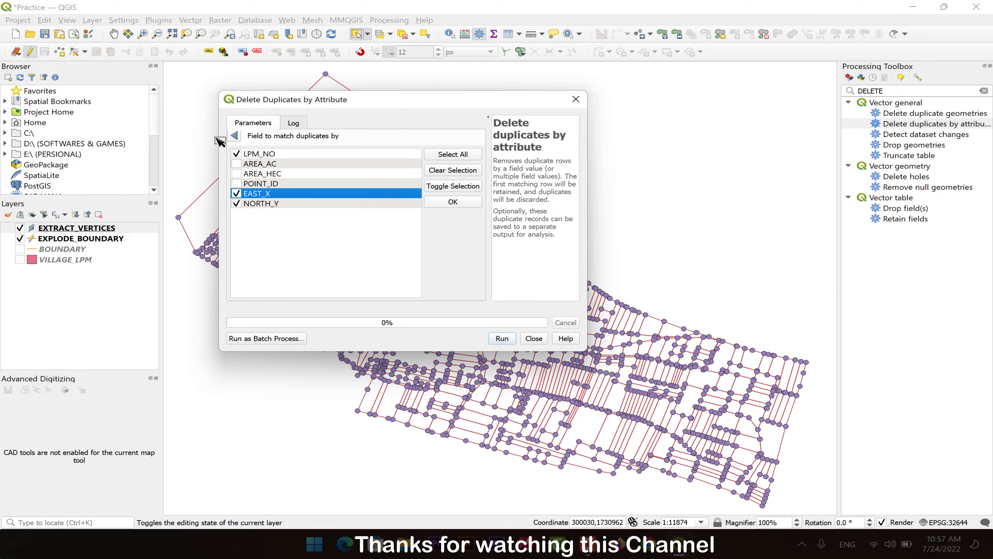
{"action": "left_click", "coordinate": [455, 203]}
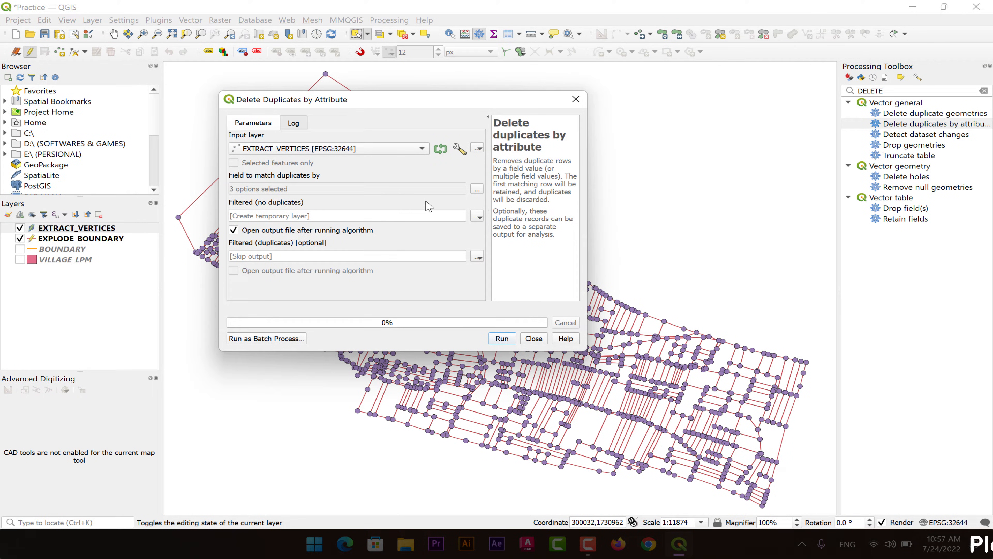
Save the filtered no-duplicates output as the shapefile FINAL_VERTICES in the Practice_Bulk LPM_1 folder and run the algorithm.
{"action": "left_click", "coordinate": [478, 218]}
{"action": "left_click", "coordinate": [497, 237]}
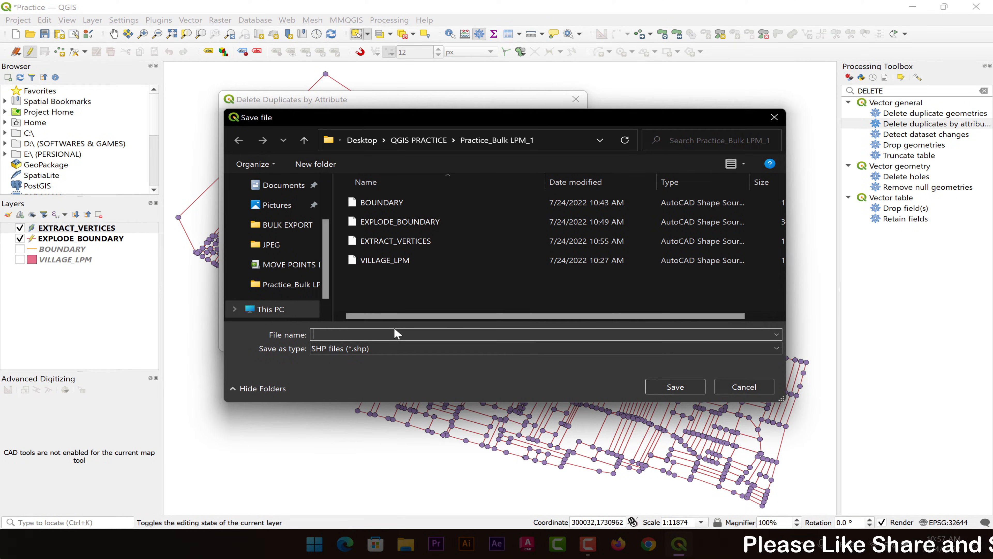
{"action": "type", "text": "FINAL"}
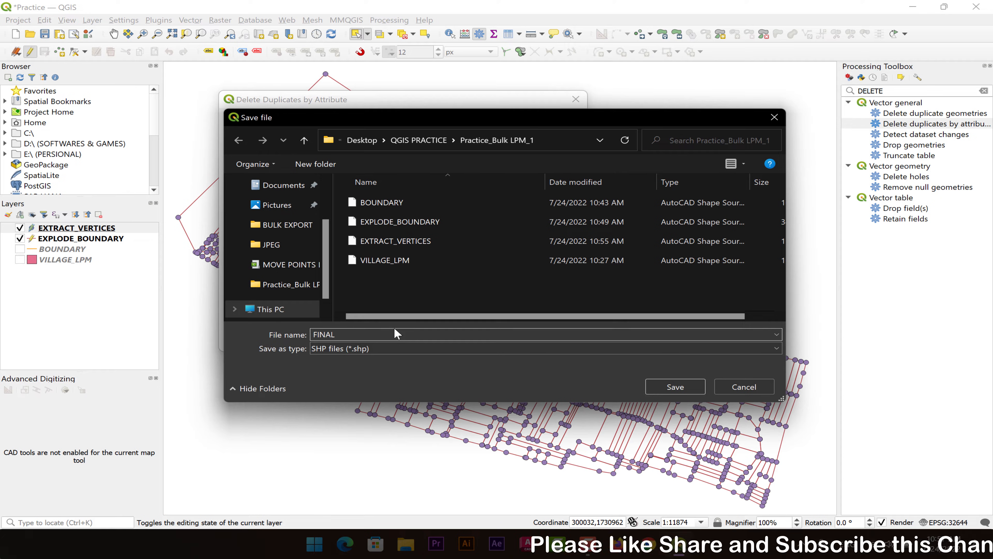
{"action": "type", "text": "_VERTICES"}
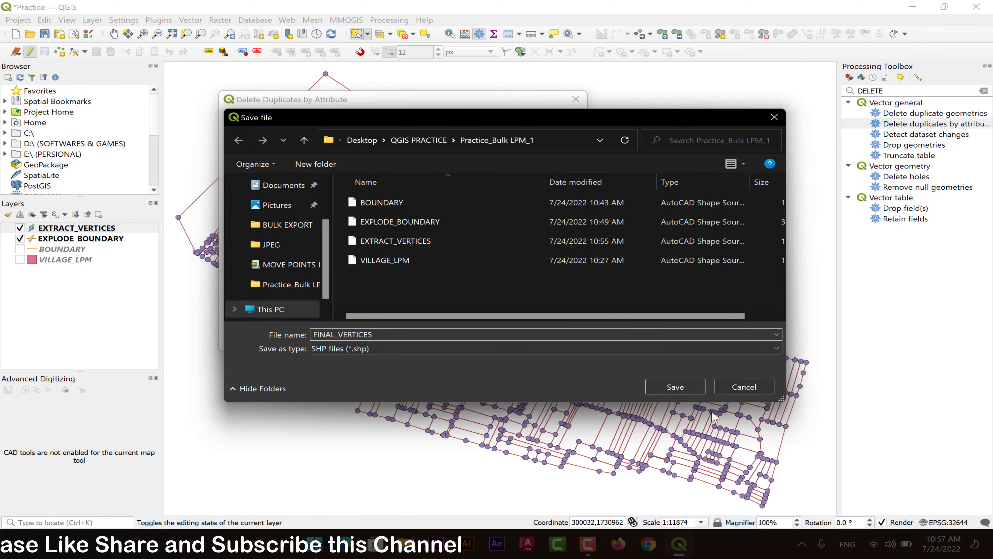
{"action": "left_click", "coordinate": [676, 387]}
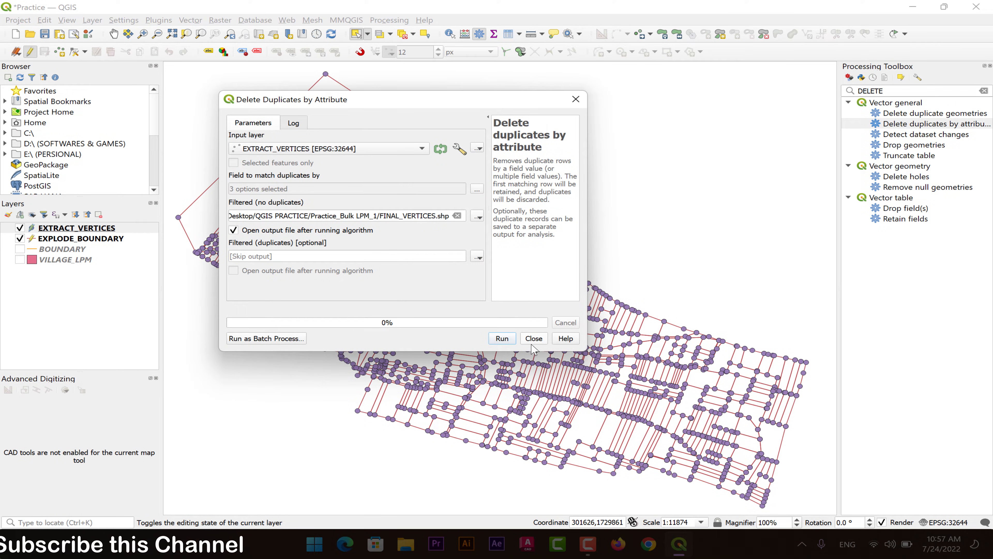
{"action": "left_click", "coordinate": [509, 339]}
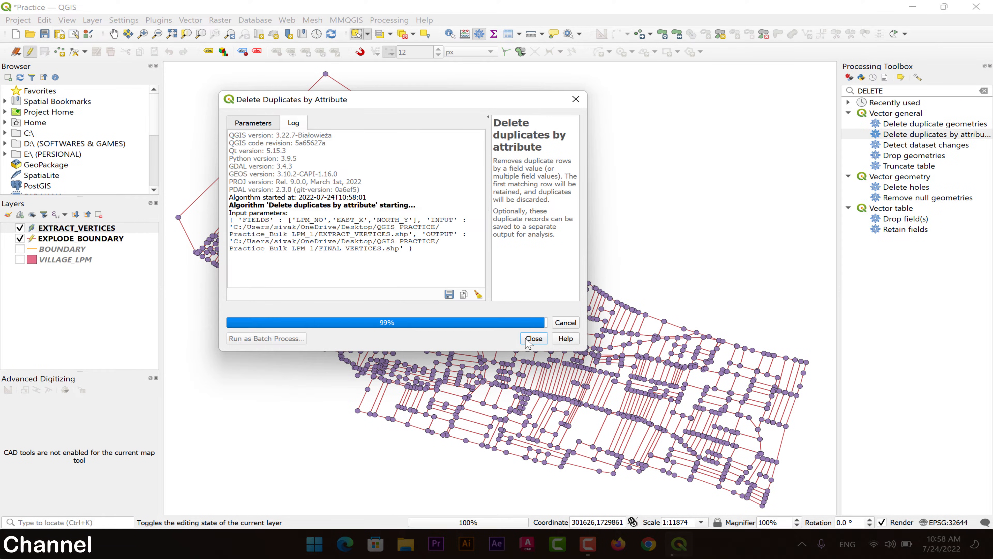
{"action": "left_click", "coordinate": [534, 339]}
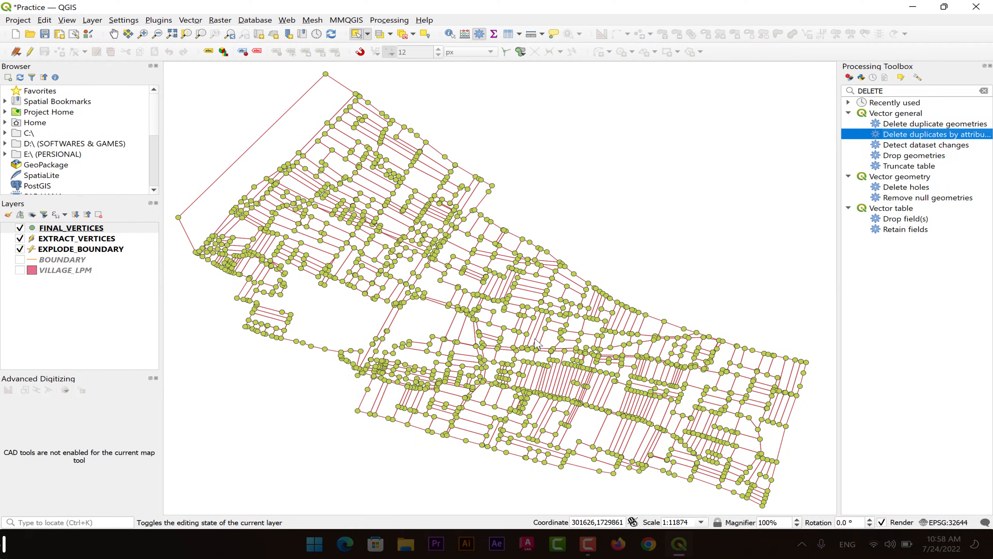
Hide the EXTRACT_VERTICES layer and check the attribute table of FINAL_VERTICES.
{"action": "left_click", "coordinate": [19, 239]}
{"action": "right_click", "coordinate": [49, 227]}
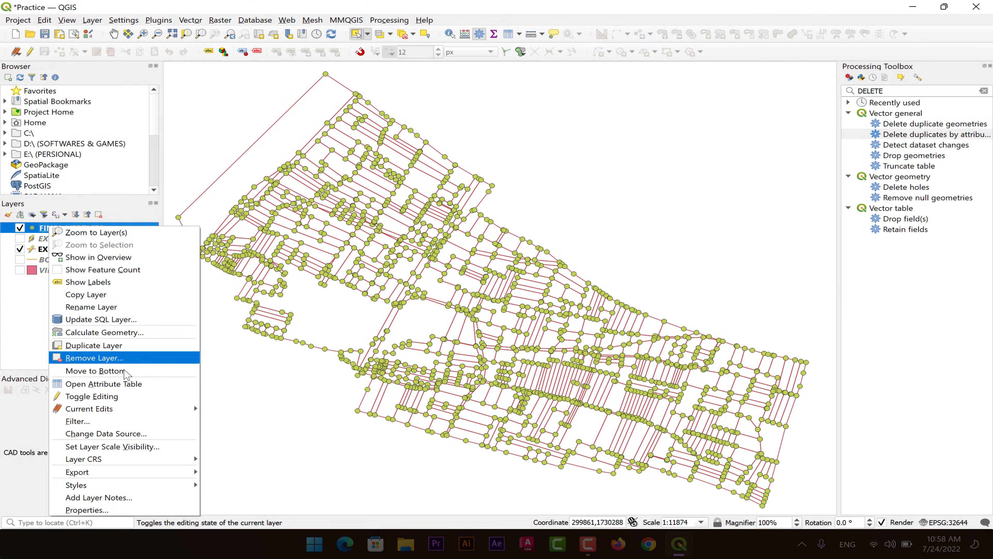
{"action": "left_click", "coordinate": [128, 384]}
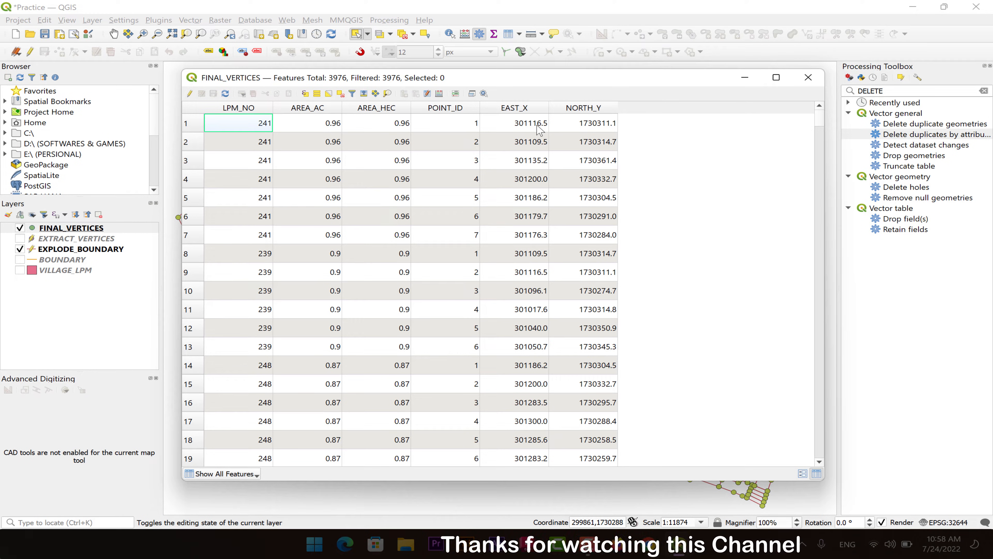
{"action": "left_click", "coordinate": [808, 77]}
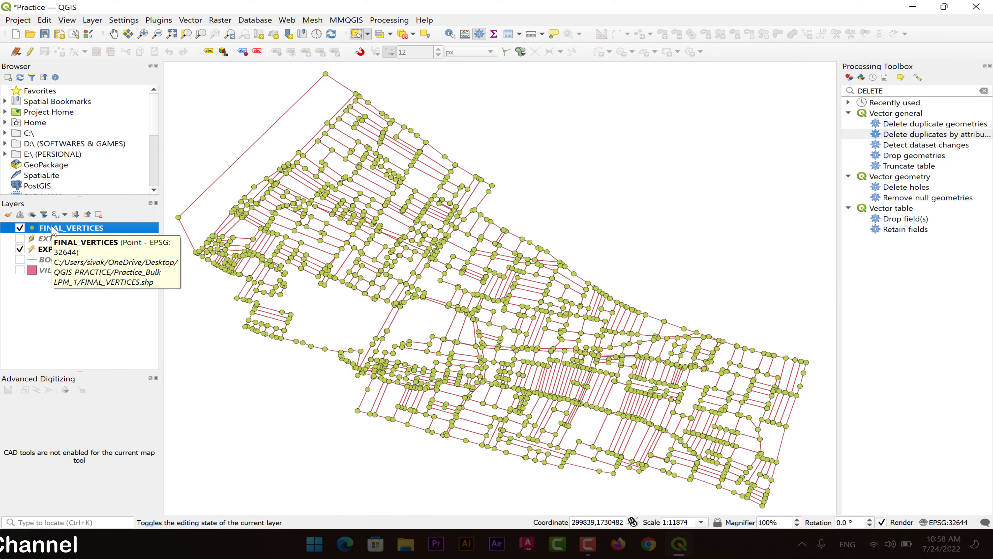
Set up Multi-ring buffer (constant distance) on FINAL_VERTICES with a distance between rings of 6.5 meters.
{"action": "left_click_drag", "start_coordinate": [559, 128], "coordinate": [581, 141]}
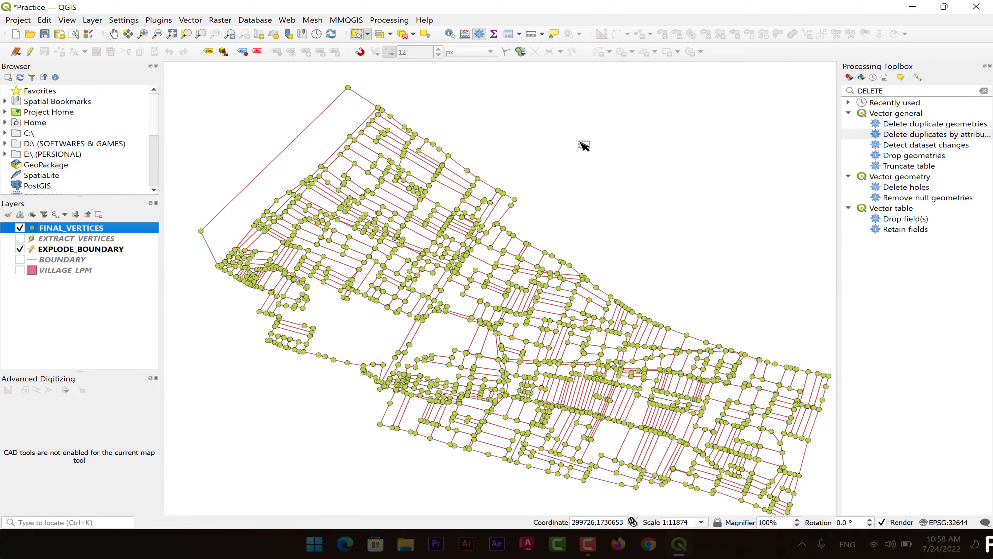
{"action": "left_click", "coordinate": [983, 91]}
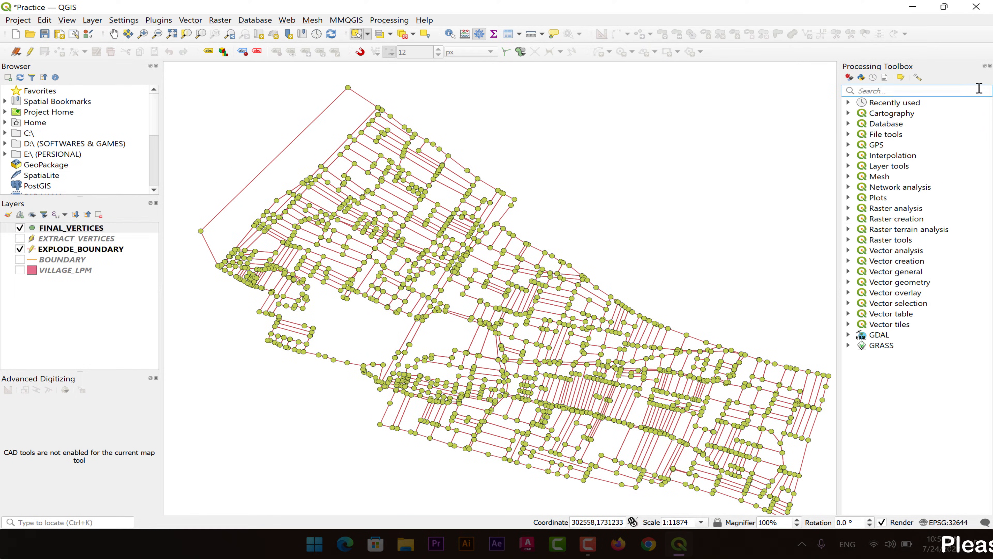
{"action": "left_click", "coordinate": [940, 88]}
{"action": "type", "text": "MULTI"}
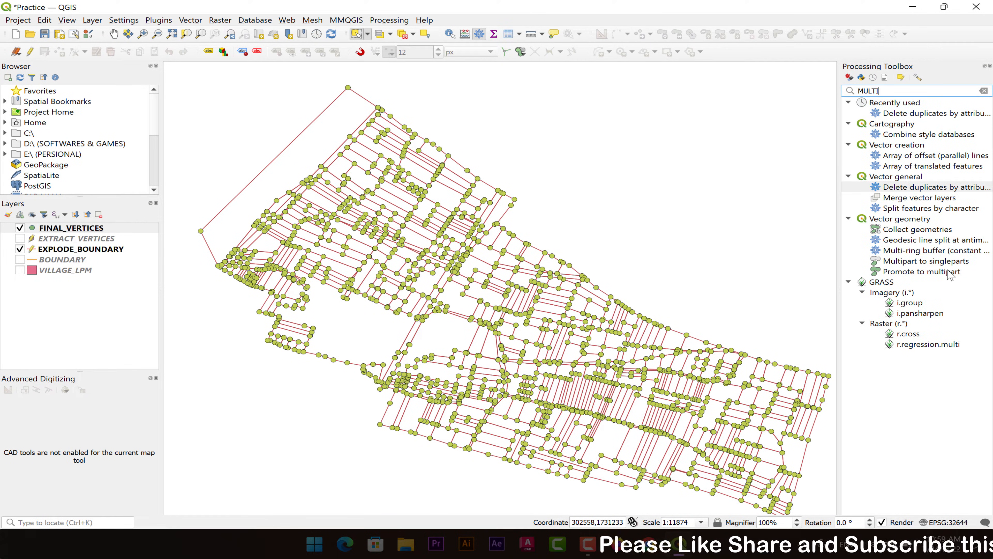
{"action": "left_click", "coordinate": [919, 251]}
{"action": "double_click", "coordinate": [921, 253]}
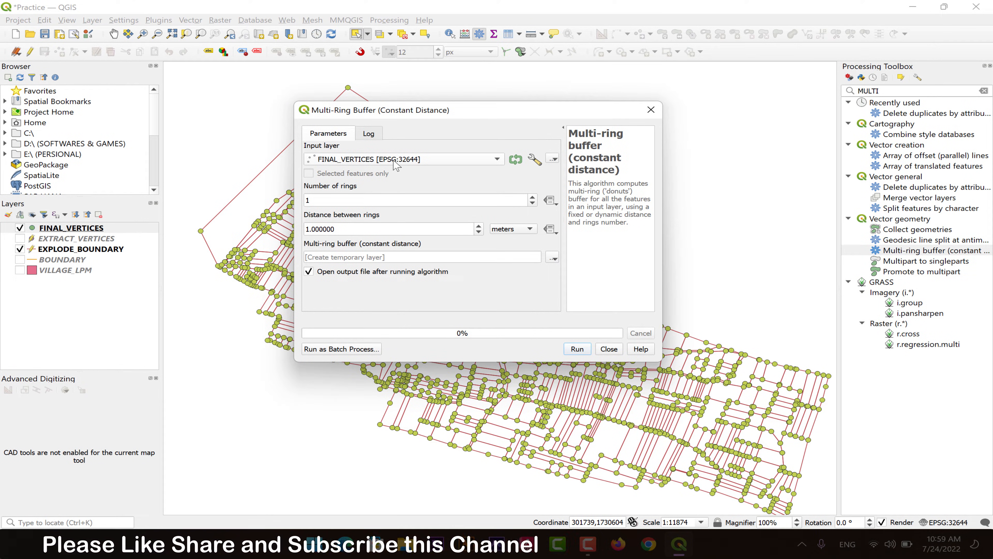
{"action": "left_click", "coordinate": [440, 159]}
{"action": "left_click", "coordinate": [384, 159]}
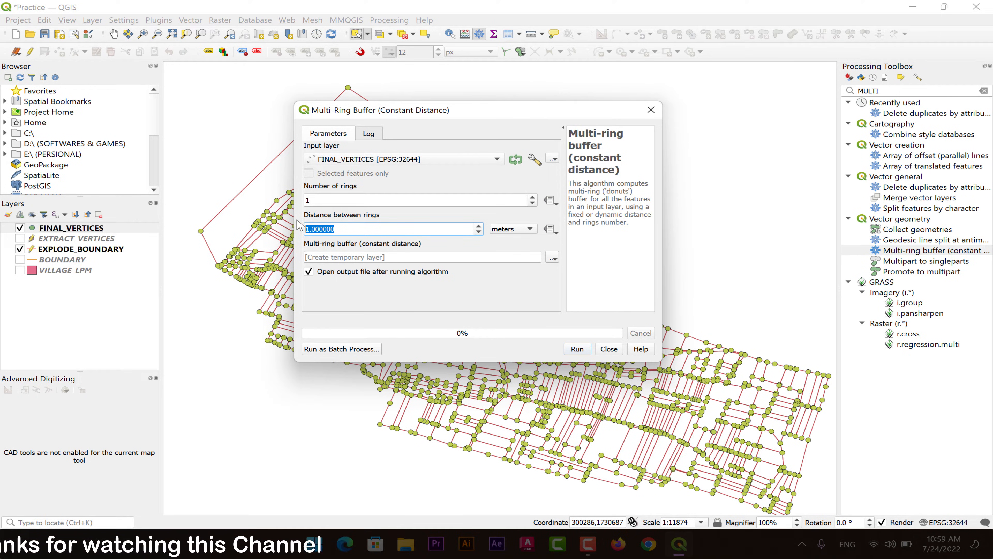
{"action": "type", "text": "6.5"}
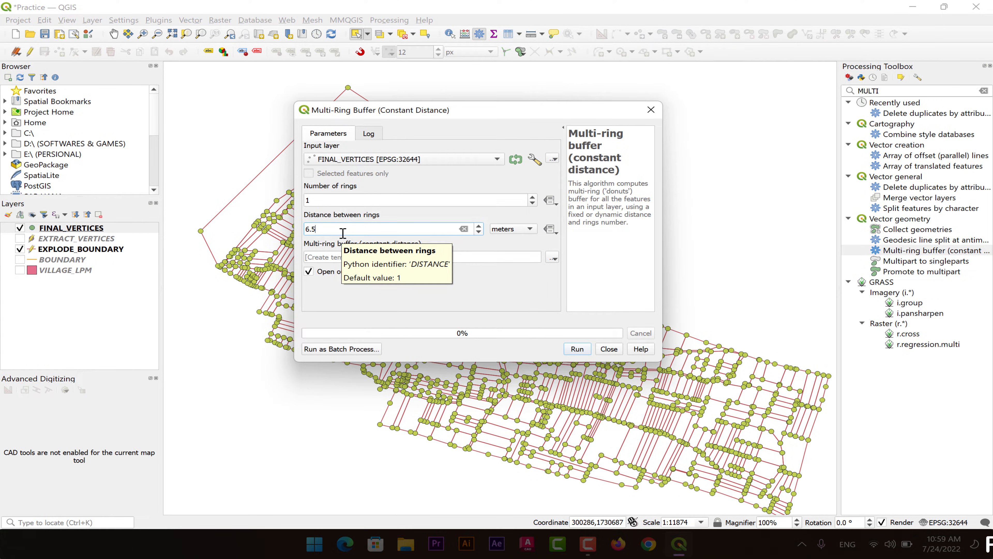
Save the buffer output as the shapefile BUFFER in the Practice_Bulk LPM_1 folder and run the algorithm.
{"action": "left_click", "coordinate": [554, 258]}
{"action": "left_click", "coordinate": [579, 283]}
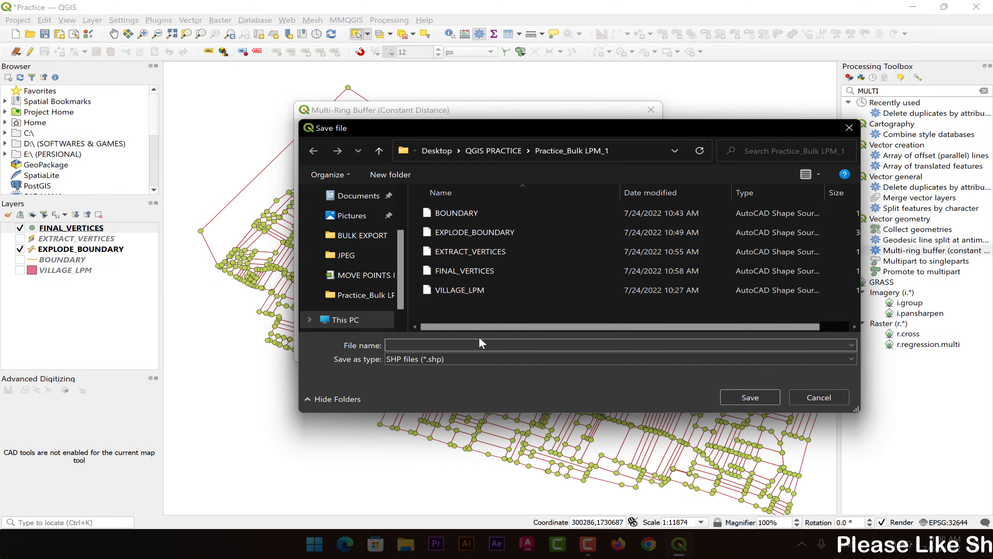
{"action": "type", "text": "BUFFER"}
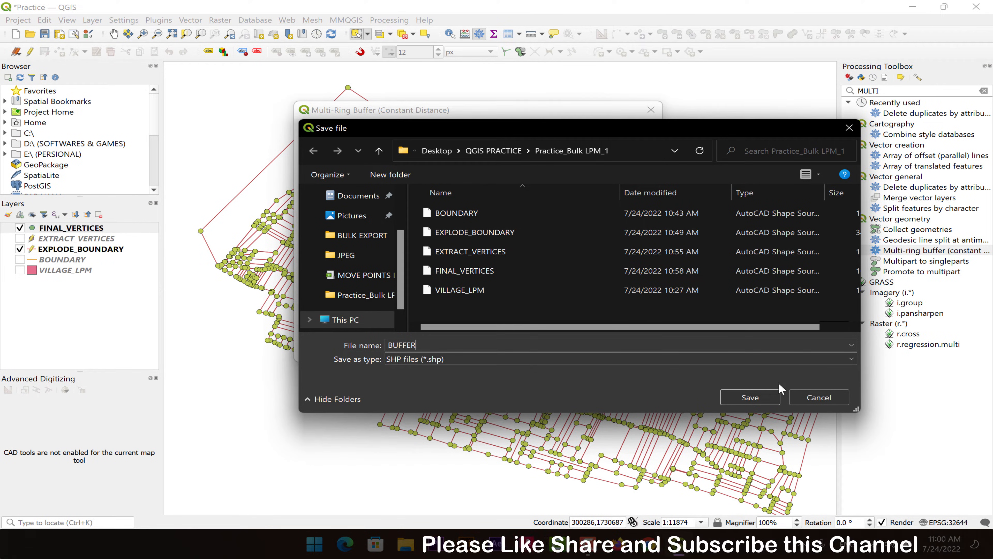
{"action": "left_click", "coordinate": [750, 398]}
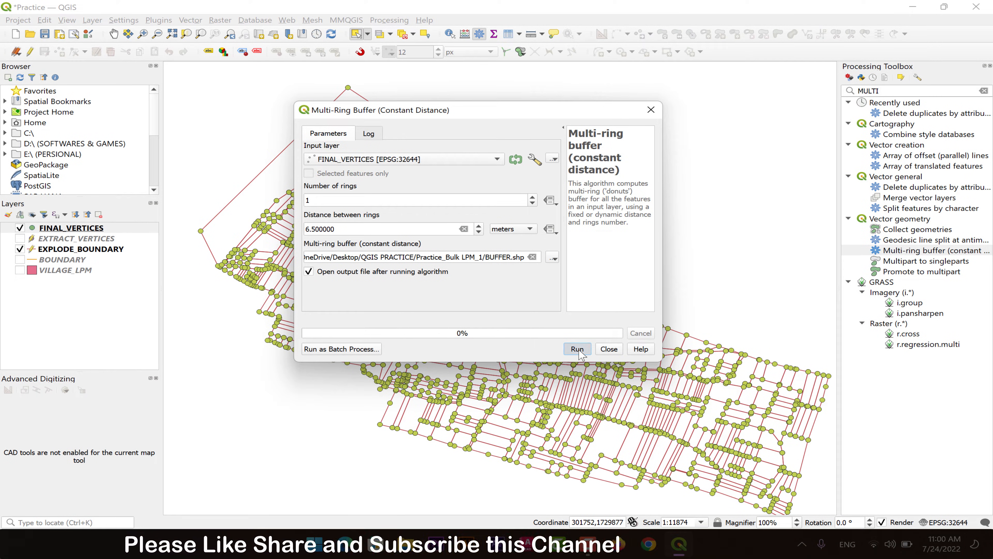
{"action": "left_click", "coordinate": [577, 348]}
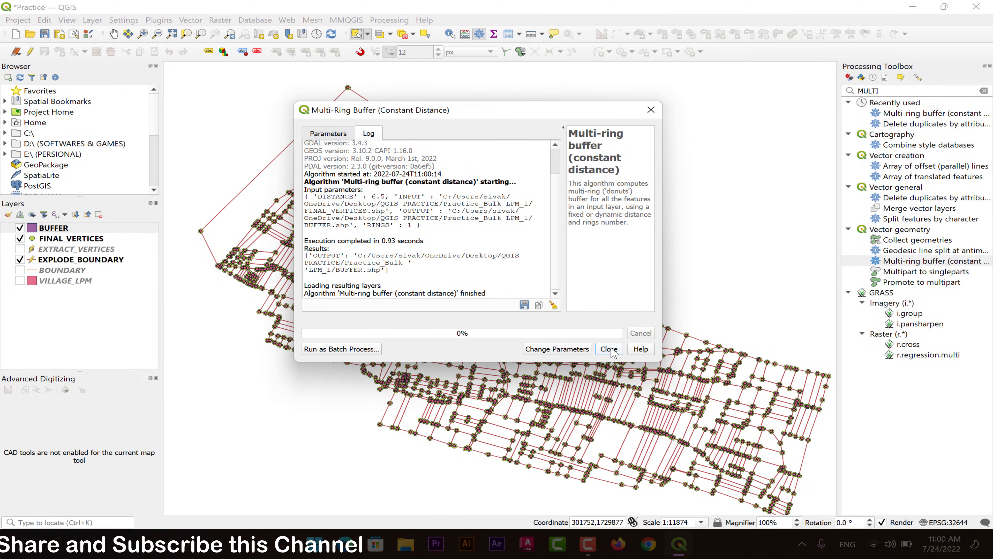
{"action": "left_click", "coordinate": [610, 350]}
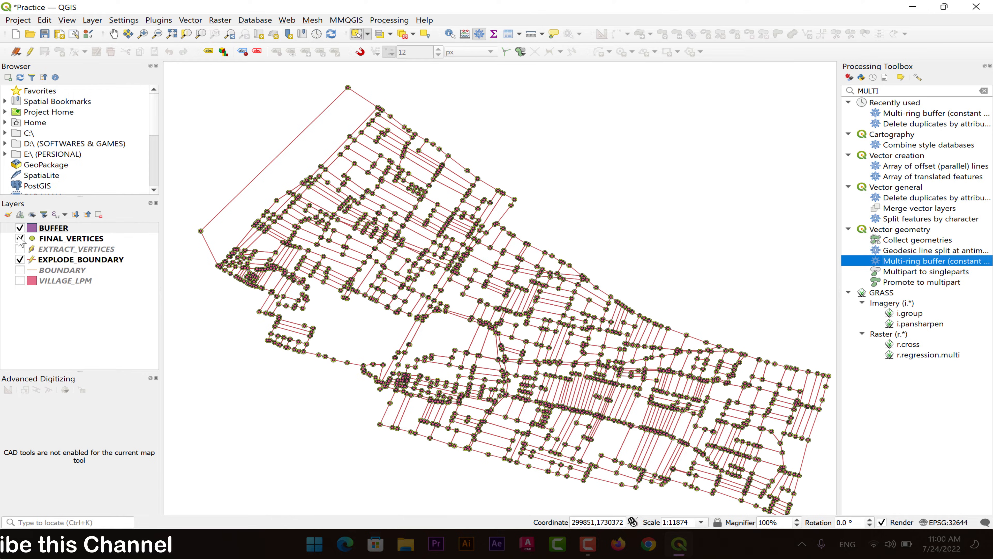
Examine the buffer circles around the parcel vertices, comparing the view with the FINAL_VERTICES and BUFFER layers switched off and on.
{"action": "scroll", "coordinate": [281, 205], "scroll_direction": "up", "scroll_amount": 2}
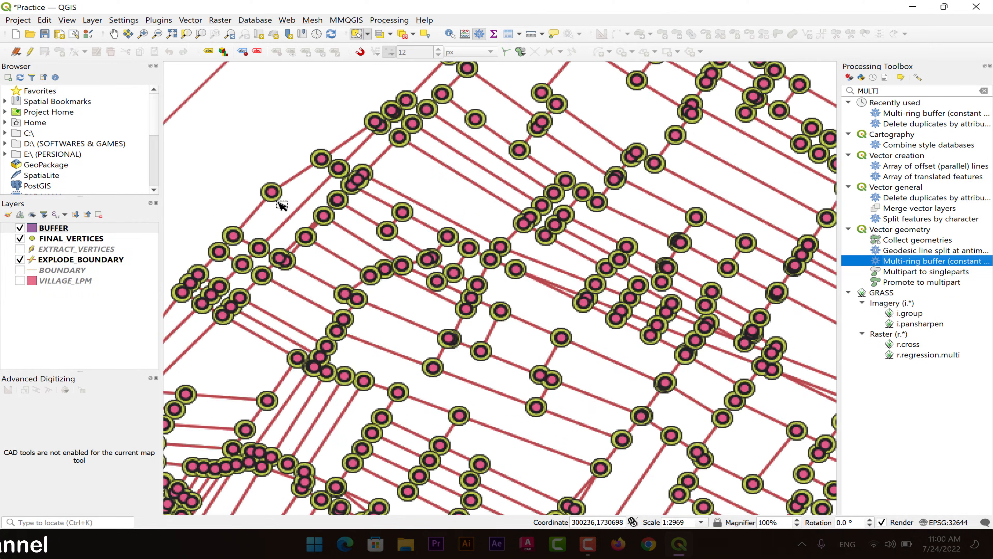
{"action": "scroll", "coordinate": [276, 203], "scroll_direction": "up", "scroll_amount": 1}
{"action": "scroll", "coordinate": [270, 187], "scroll_direction": "up", "scroll_amount": 1}
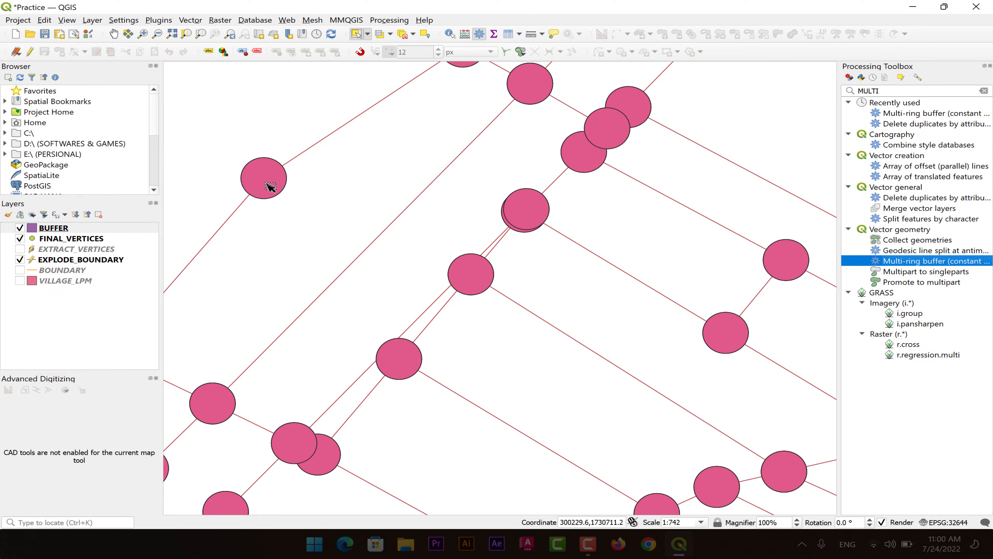
{"action": "left_click", "coordinate": [20, 238]}
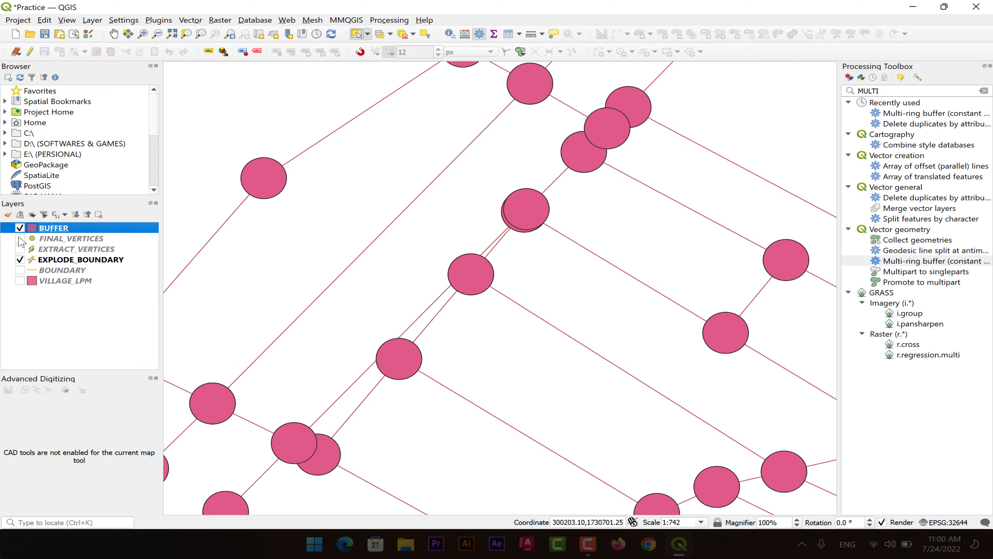
{"action": "left_click", "coordinate": [19, 229]}
{"action": "left_click", "coordinate": [19, 228]}
{"action": "scroll", "coordinate": [397, 204], "scroll_direction": "down", "scroll_amount": 2}
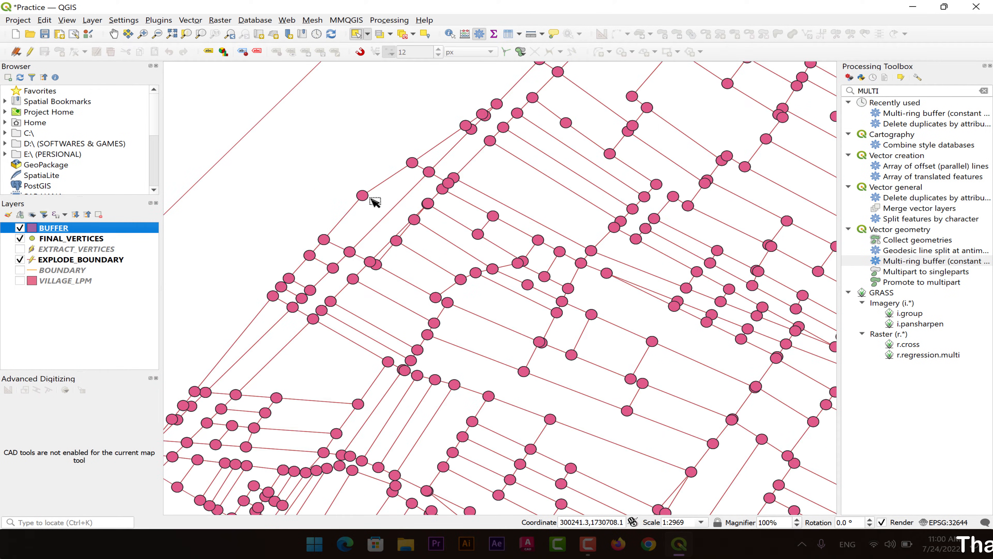
{"action": "scroll", "coordinate": [370, 200], "scroll_direction": "up", "scroll_amount": 2}
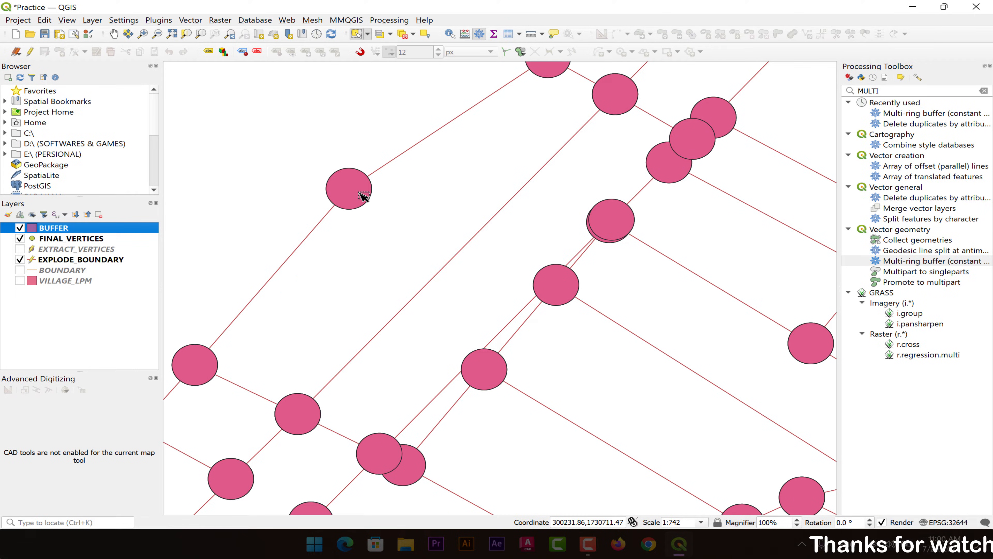
{"action": "scroll", "coordinate": [364, 196], "scroll_direction": "down", "scroll_amount": 1}
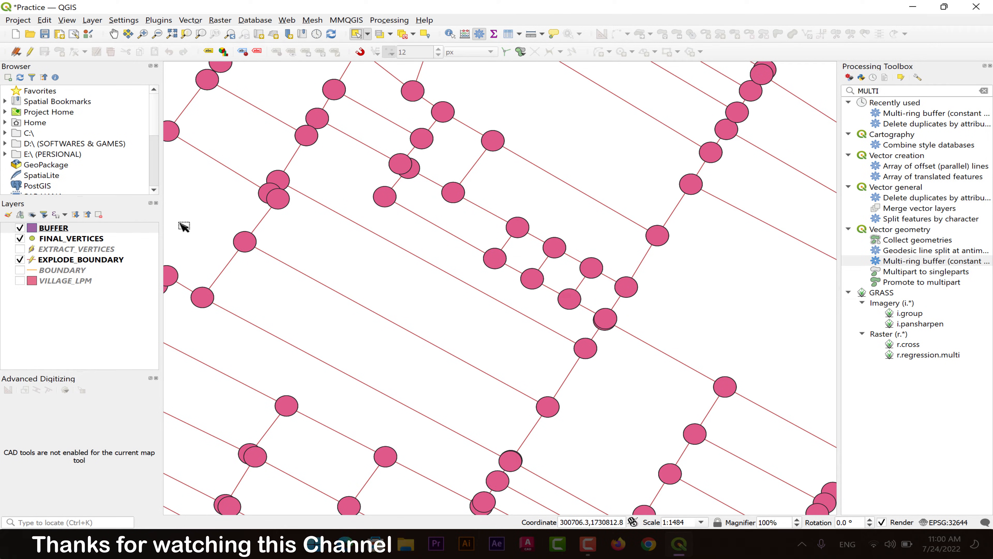
Set up the Clip algorithm with EXPLODE_BOUNDARY as the input layer and BUFFER as the overlay layer.
{"action": "left_click", "coordinate": [983, 91]}
{"action": "type", "text": "CLIP"}
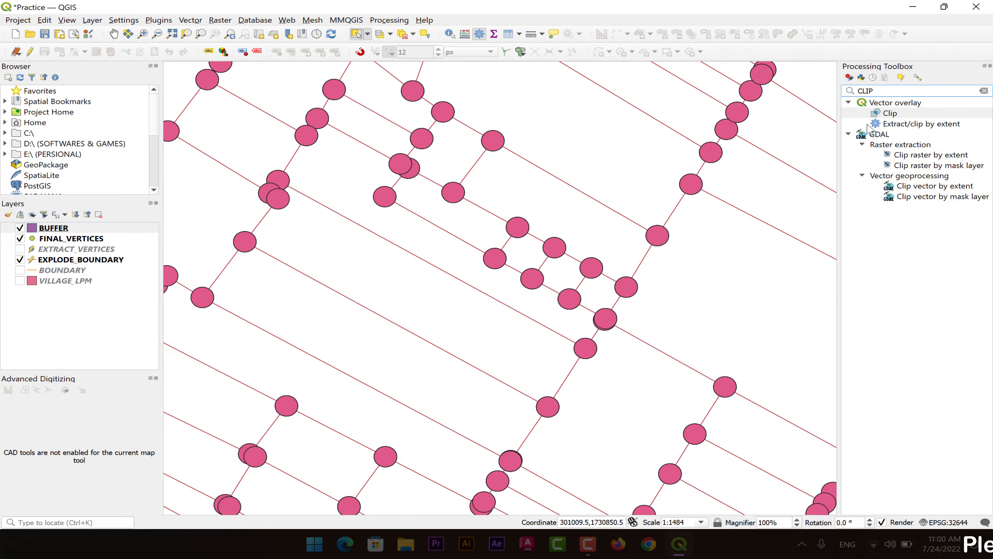
{"action": "double_click", "coordinate": [884, 113]}
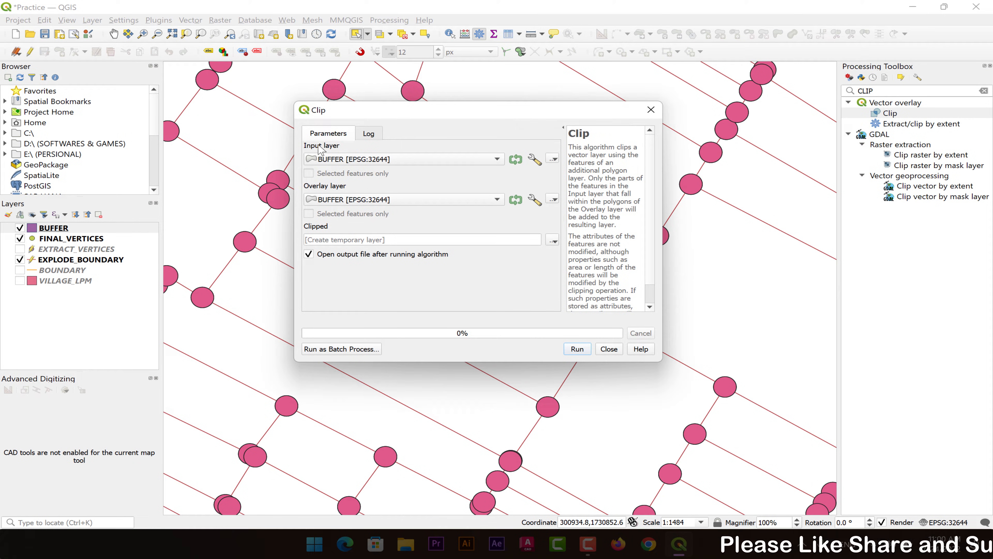
{"action": "left_click", "coordinate": [366, 160]}
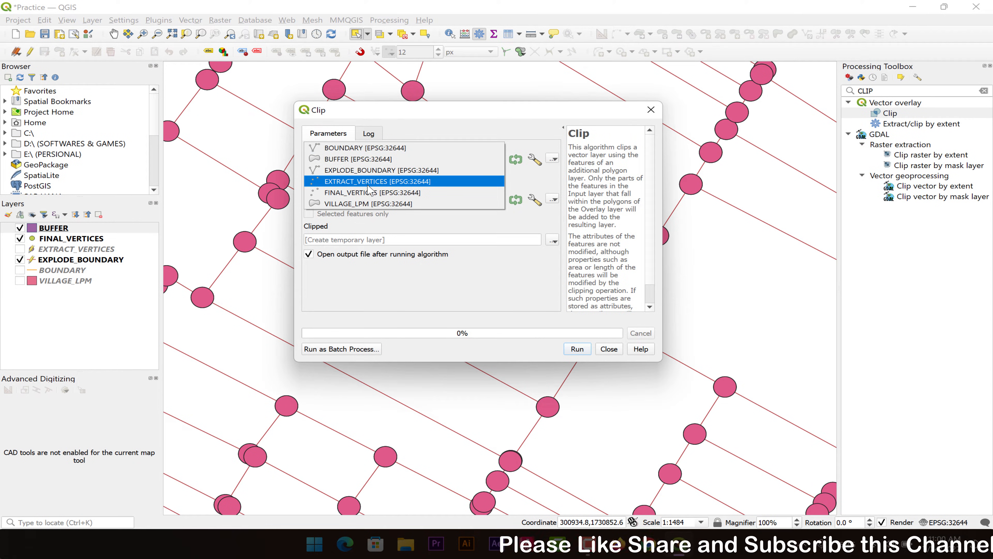
{"action": "left_click", "coordinate": [366, 171]}
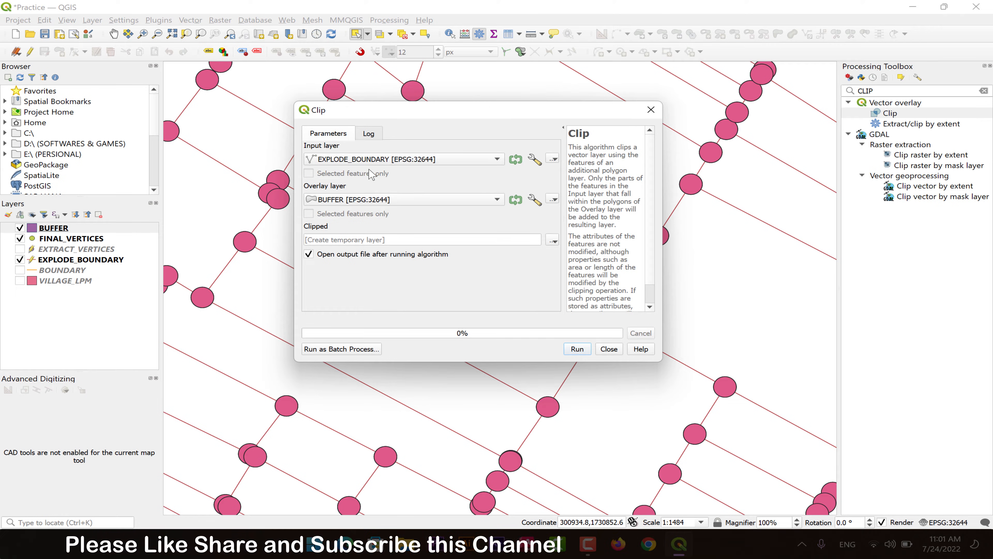
{"action": "left_click", "coordinate": [383, 199]}
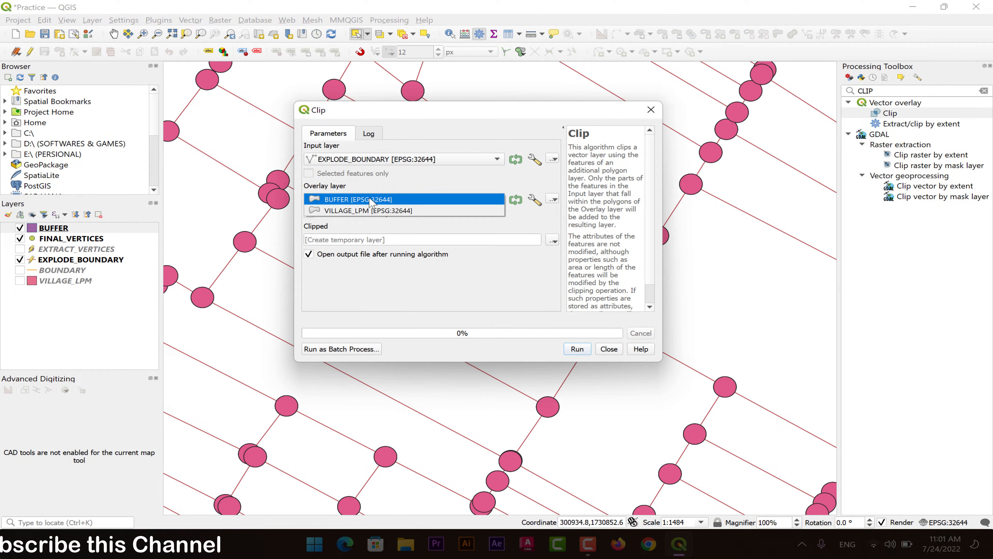
{"action": "left_click", "coordinate": [384, 200]}
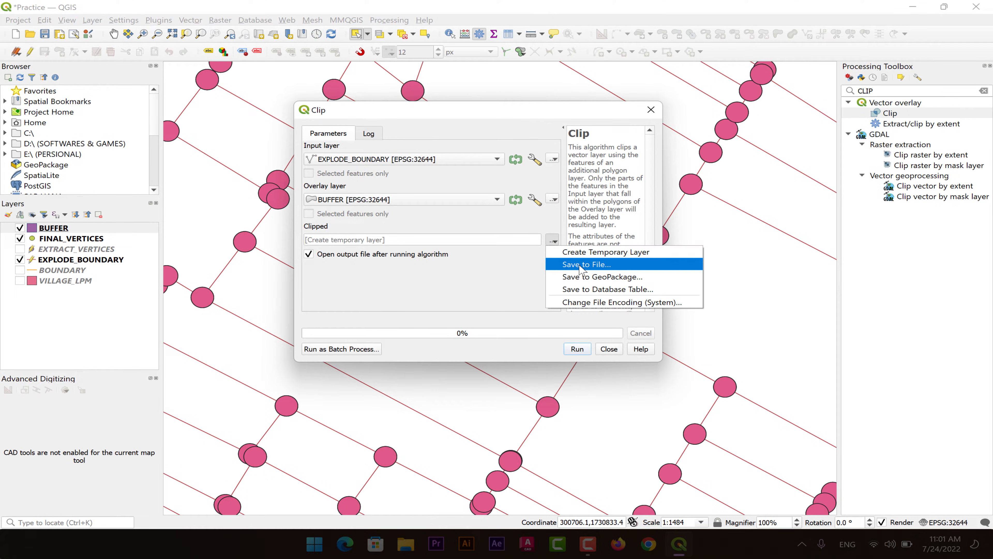
Save the clipped output as the shapefile CLIP in the Practice_Bulk LPM_1 folder, run the algorithm and check its log.
{"action": "left_click", "coordinate": [563, 265]}
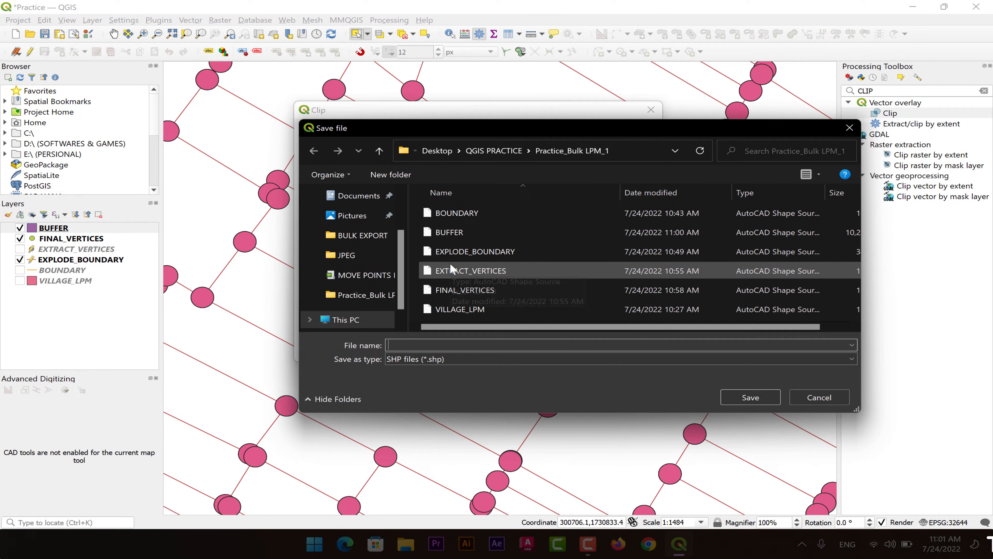
{"action": "type", "text": "CLIP"}
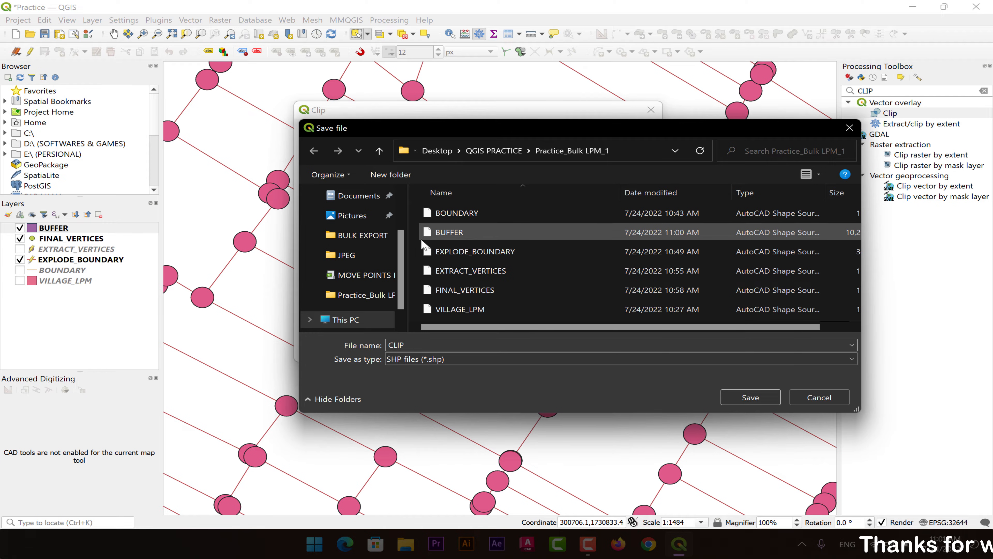
{"action": "left_click", "coordinate": [745, 397]}
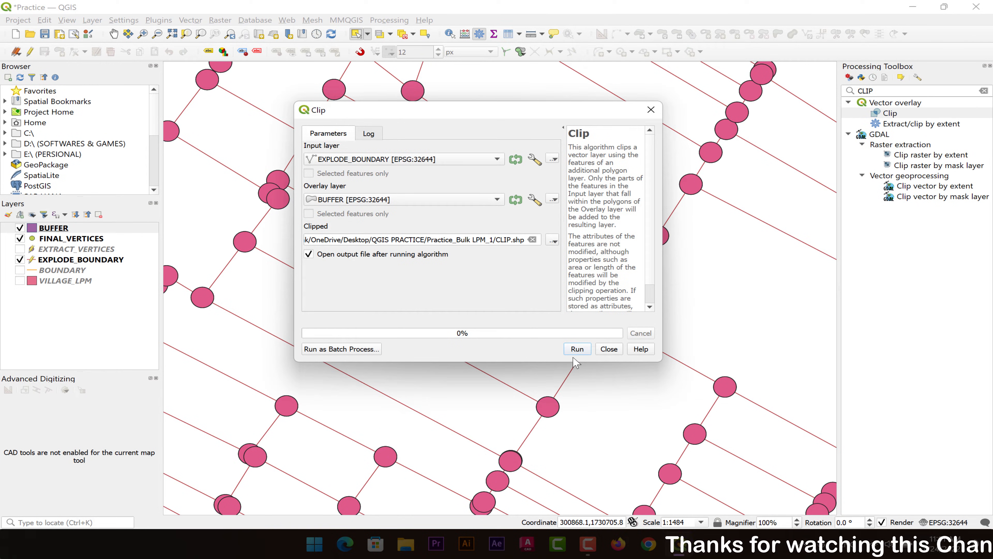
{"action": "left_click", "coordinate": [577, 349]}
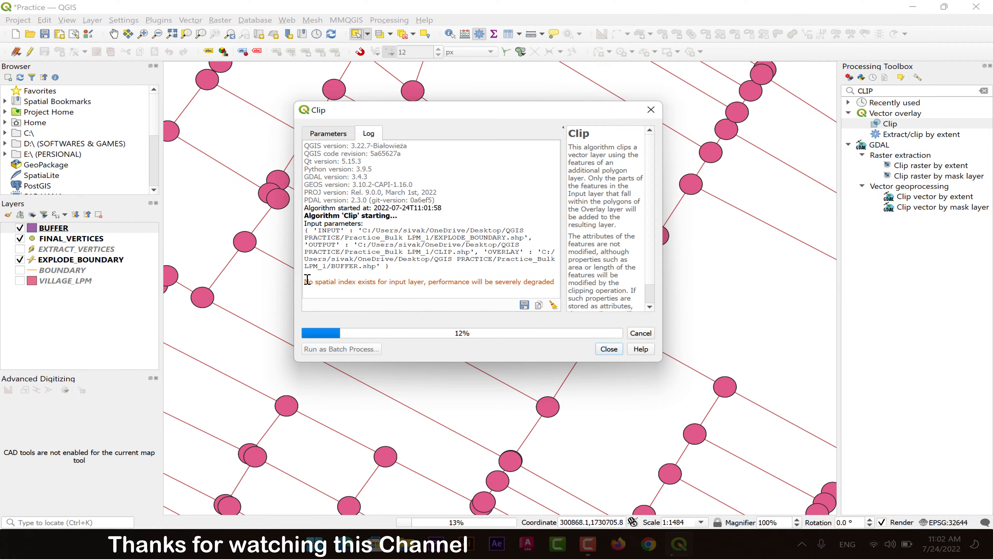
{"action": "left_click", "coordinate": [328, 134]}
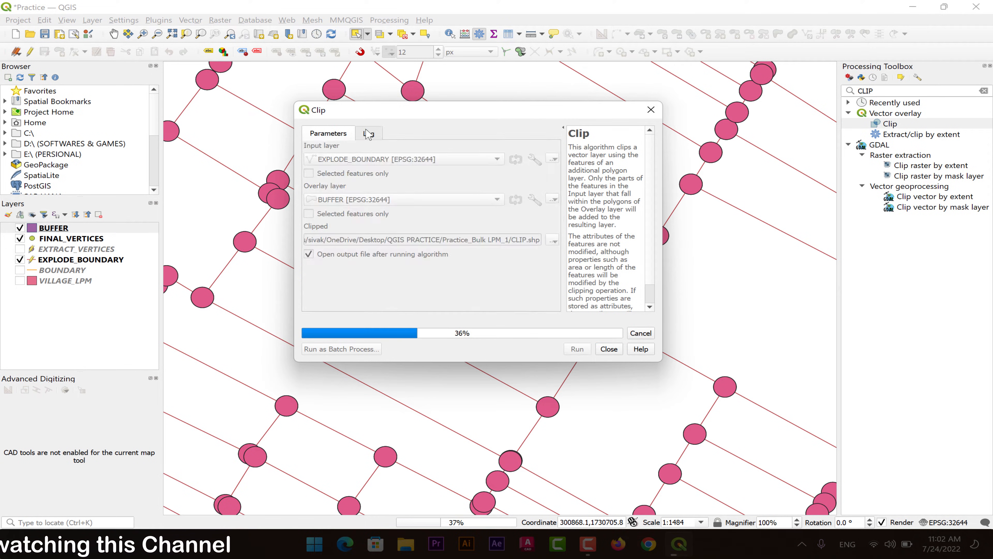
{"action": "left_click", "coordinate": [369, 134]}
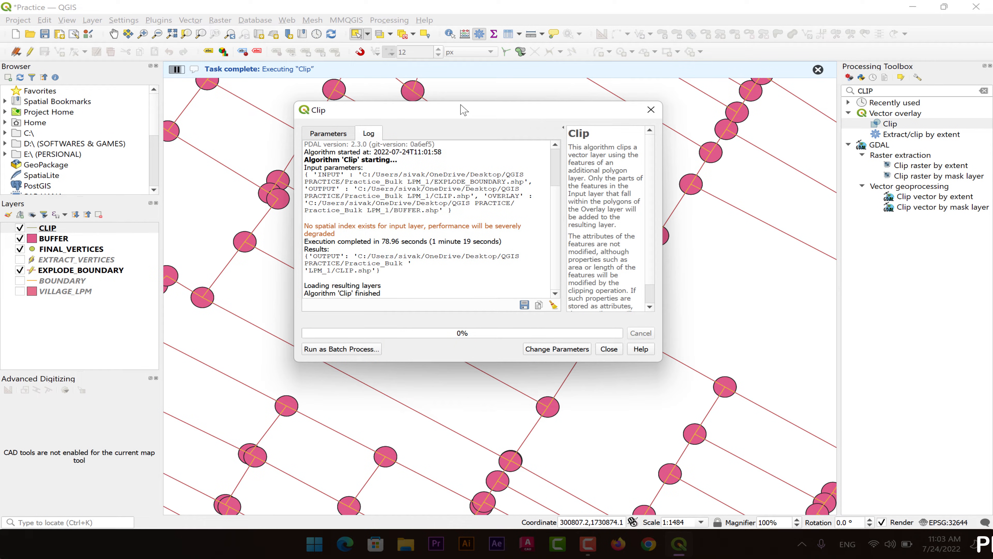
{"action": "left_click_drag", "start_coordinate": [367, 210], "coordinate": [363, 207]}
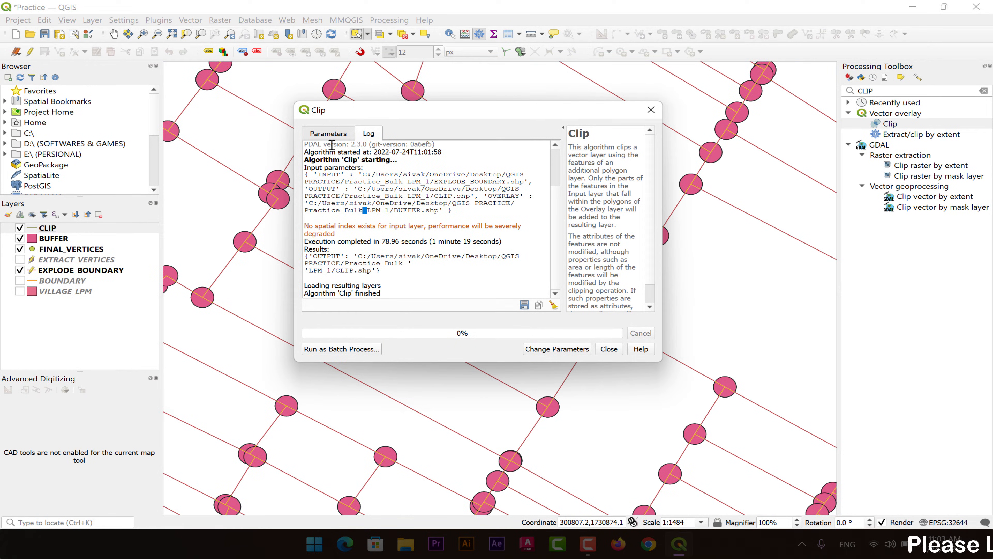
Try Do not Filter (Better Performance) as the Clip input layer's invalid feature filtering, restore Use Default and close the dialog.
{"action": "left_click", "coordinate": [329, 133]}
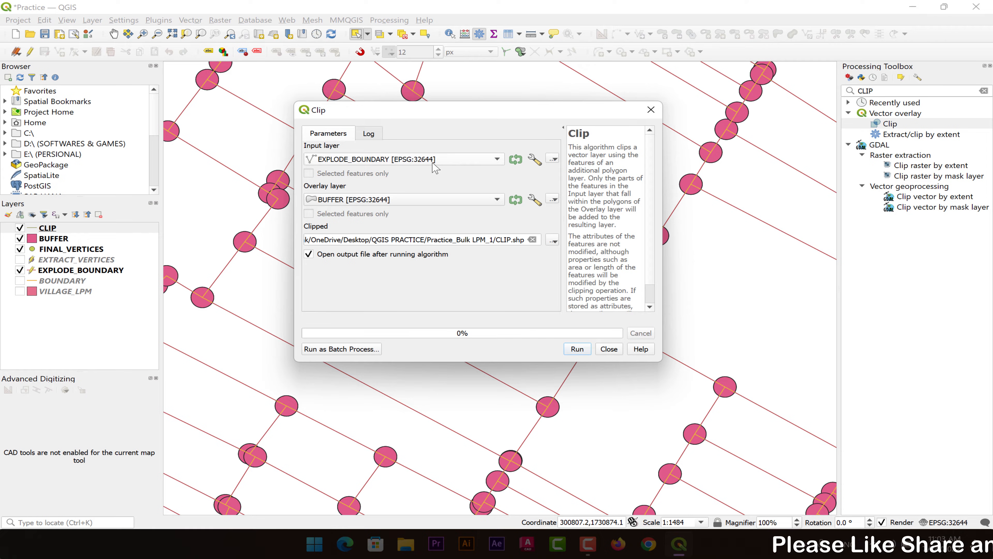
{"action": "left_click", "coordinate": [534, 159]}
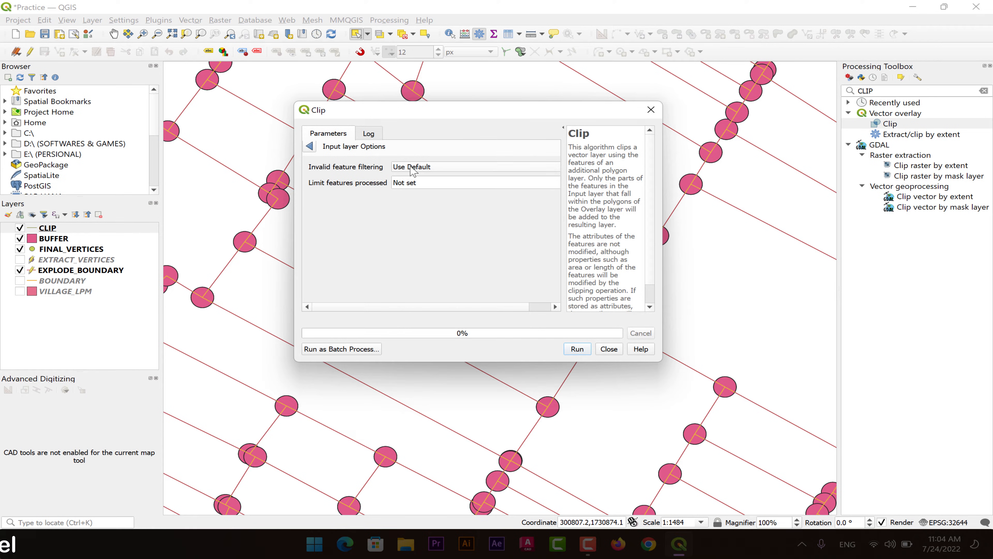
{"action": "left_click", "coordinate": [419, 168]}
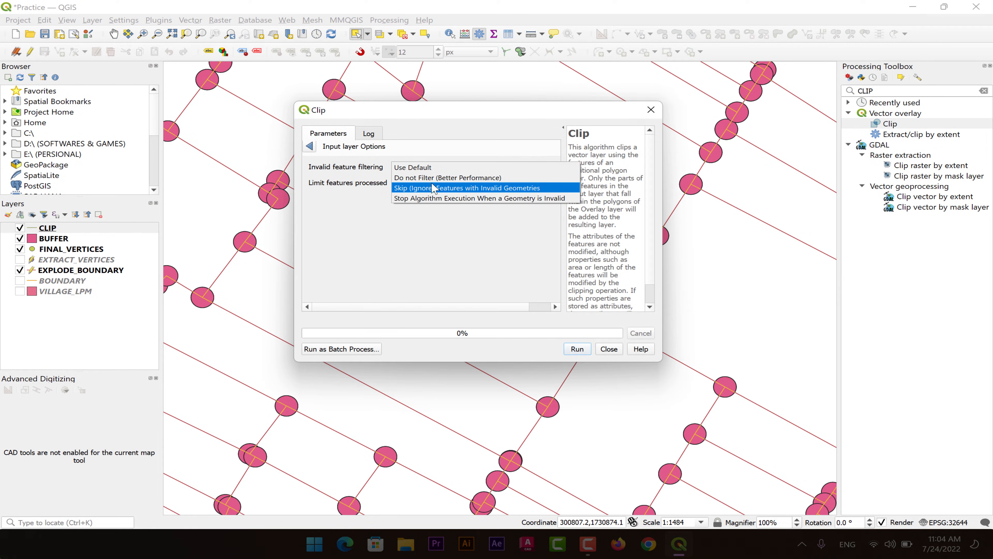
{"action": "left_click", "coordinate": [451, 178]}
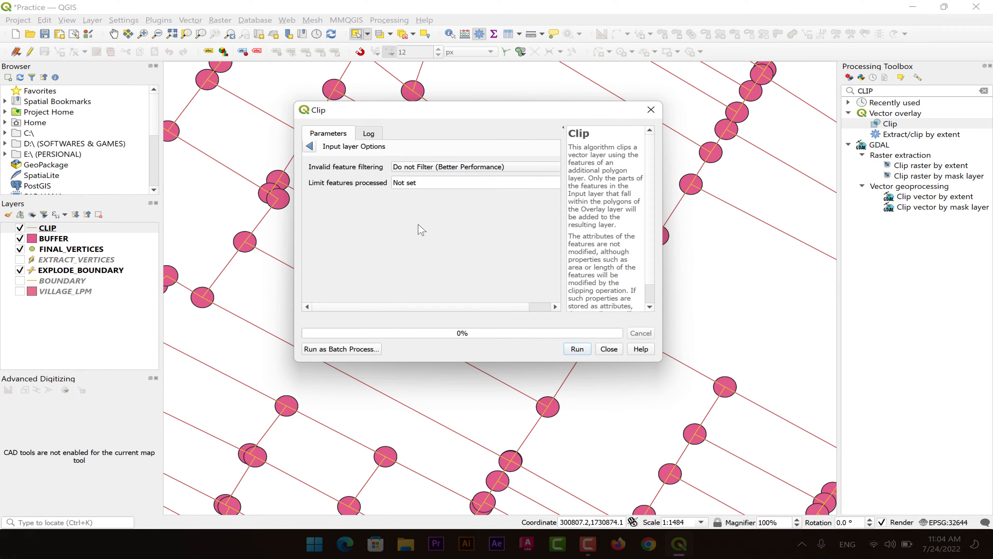
{"action": "left_click", "coordinate": [422, 167]}
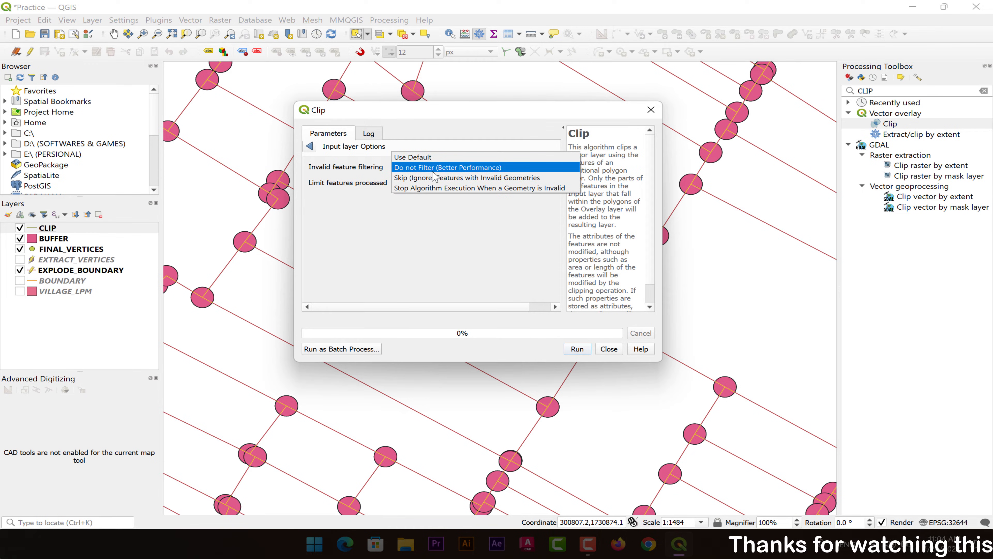
{"action": "left_click", "coordinate": [417, 157]}
{"action": "left_click", "coordinate": [309, 146]}
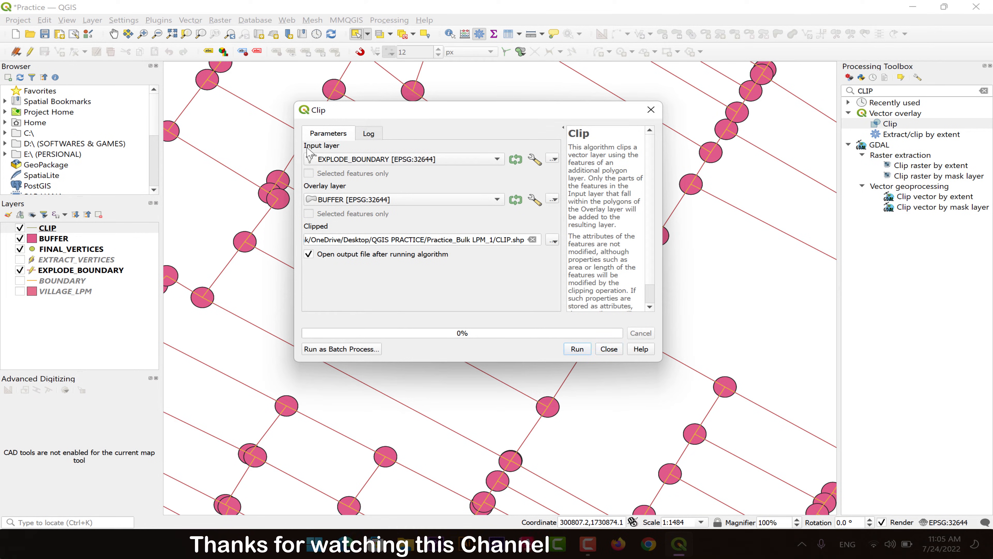
{"action": "left_click", "coordinate": [609, 348]}
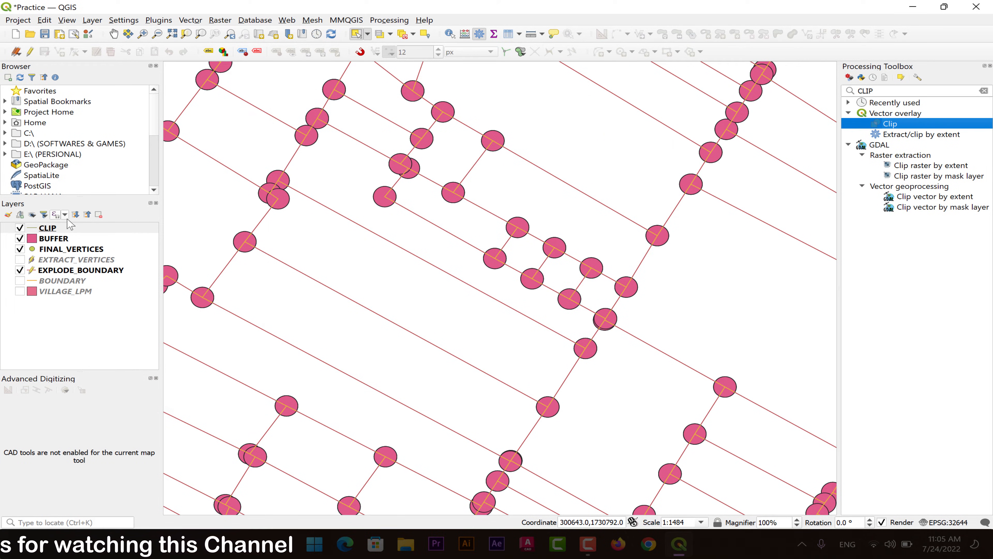
Hide BUFFER, FINAL_VERTICES and EXPLODE_BOUNDARY to view the clipped lines alone, and show EXPLODE_BOUNDARY again for comparison.
{"action": "left_click", "coordinate": [19, 239]}
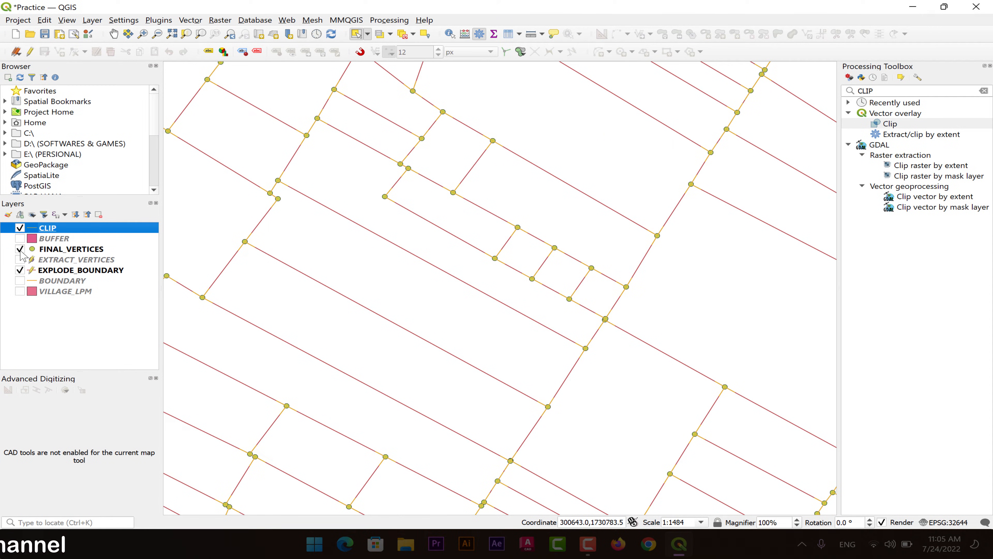
{"action": "left_click", "coordinate": [20, 270]}
{"action": "left_click_drag", "start_coordinate": [338, 204], "coordinate": [463, 249]}
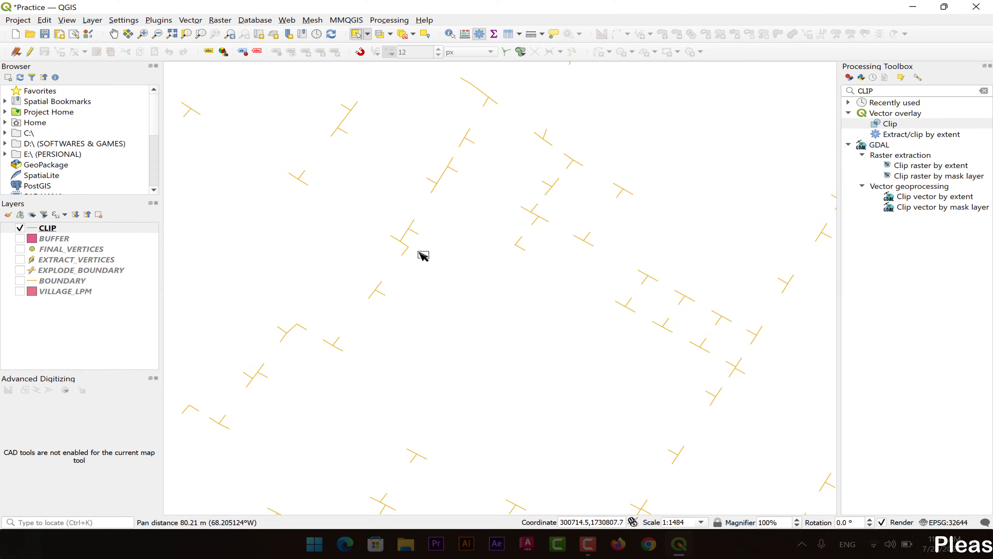
{"action": "left_click", "coordinate": [19, 270]}
Examine the clipped lines against the boundary segments by selecting the CLIP pieces of a short segment and checking its middle closely.
{"action": "scroll", "coordinate": [457, 222], "scroll_direction": "up", "scroll_amount": 1}
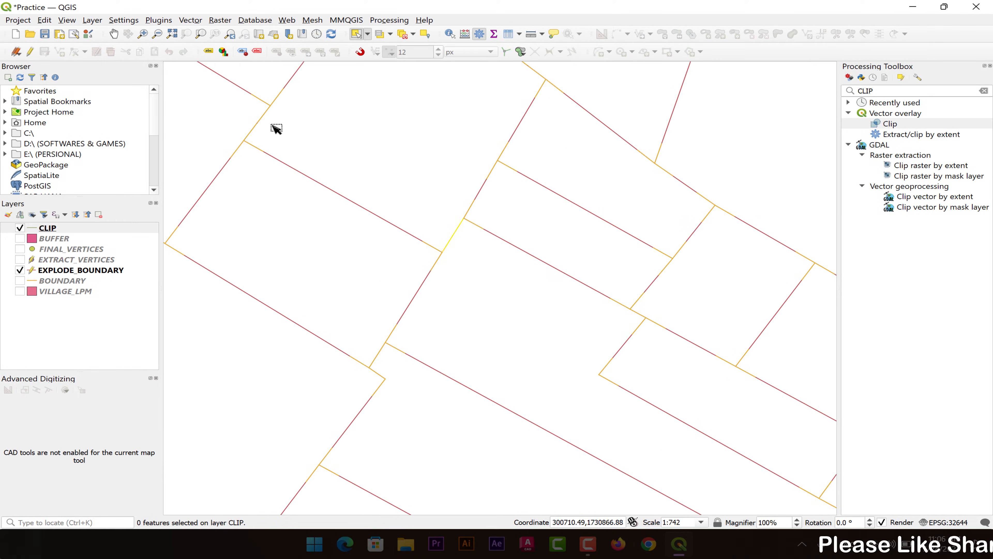
{"action": "left_click_drag", "start_coordinate": [248, 115], "coordinate": [290, 146]}
{"action": "scroll", "coordinate": [255, 122], "scroll_direction": "up", "scroll_amount": 1}
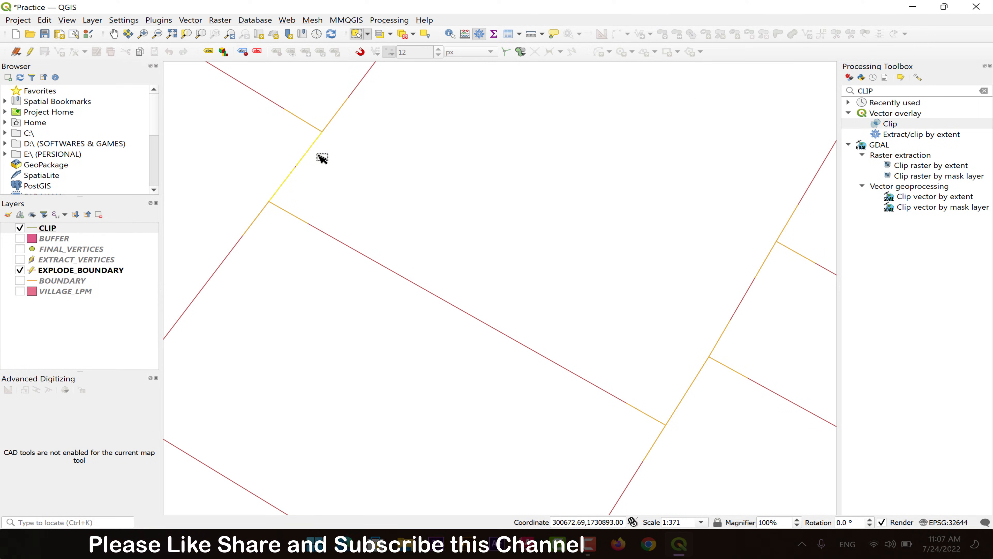
{"action": "scroll", "coordinate": [299, 172], "scroll_direction": "up", "scroll_amount": 2}
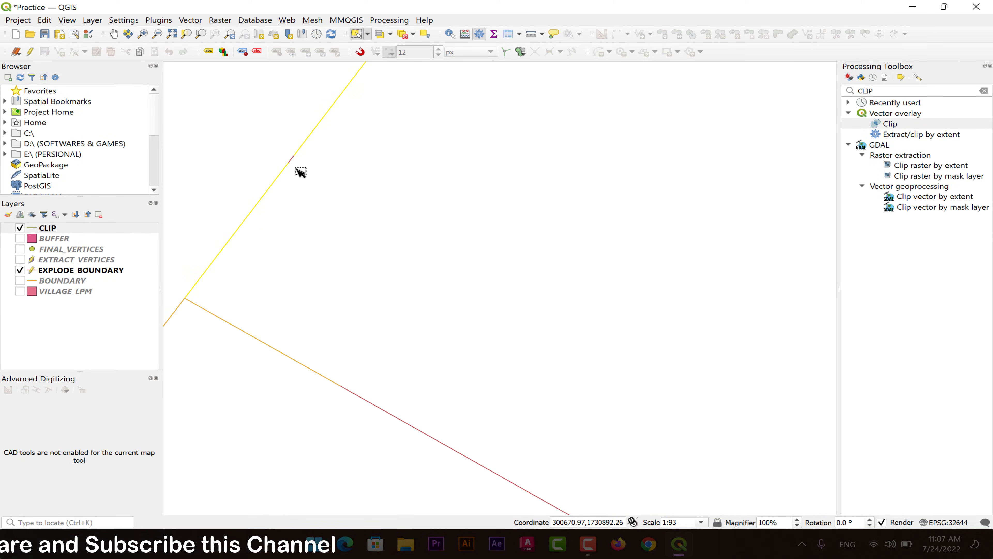
{"action": "scroll", "coordinate": [273, 161], "scroll_direction": "up", "scroll_amount": 2}
{"action": "scroll", "coordinate": [269, 161], "scroll_direction": "up", "scroll_amount": 1}
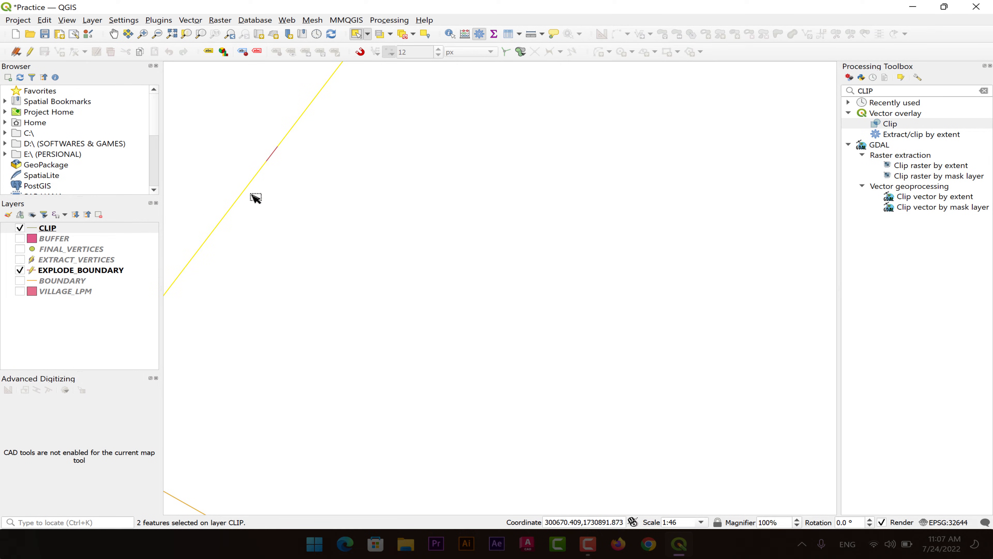
{"action": "scroll", "coordinate": [289, 193], "scroll_direction": "down", "scroll_amount": 3}
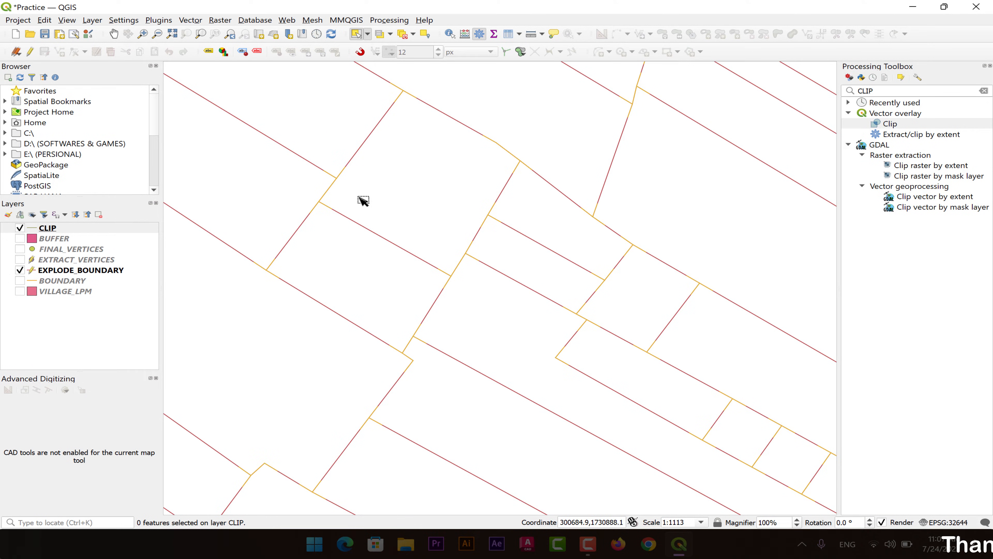
Find the Explode lines algorithm in the vector geometry tools and open it with CLIP as the input layer.
{"action": "left_click", "coordinate": [49, 229]}
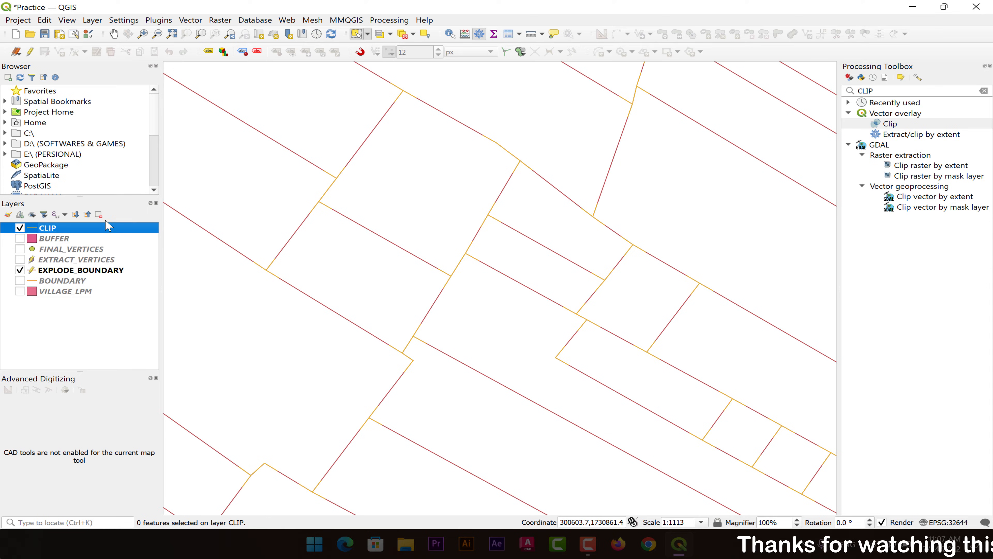
{"action": "left_click", "coordinate": [984, 91]}
{"action": "type", "text": "EXPLODE"}
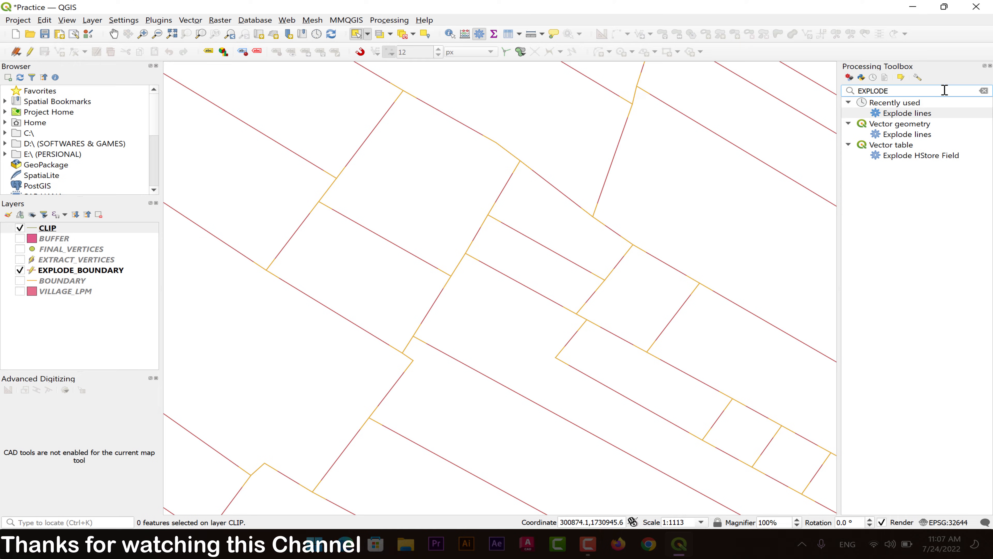
{"action": "left_click", "coordinate": [901, 136]}
{"action": "double_click", "coordinate": [906, 135]}
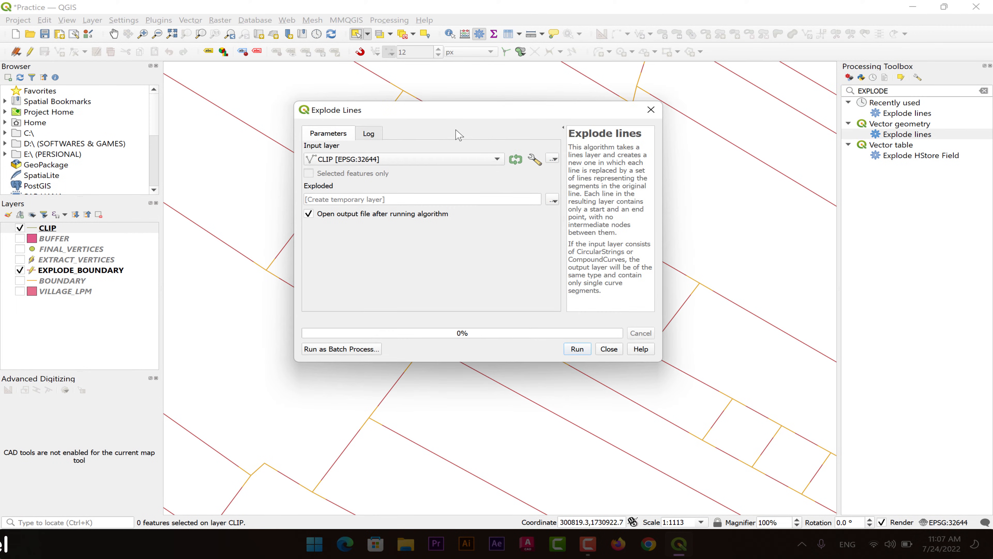
{"action": "left_click", "coordinate": [388, 160]}
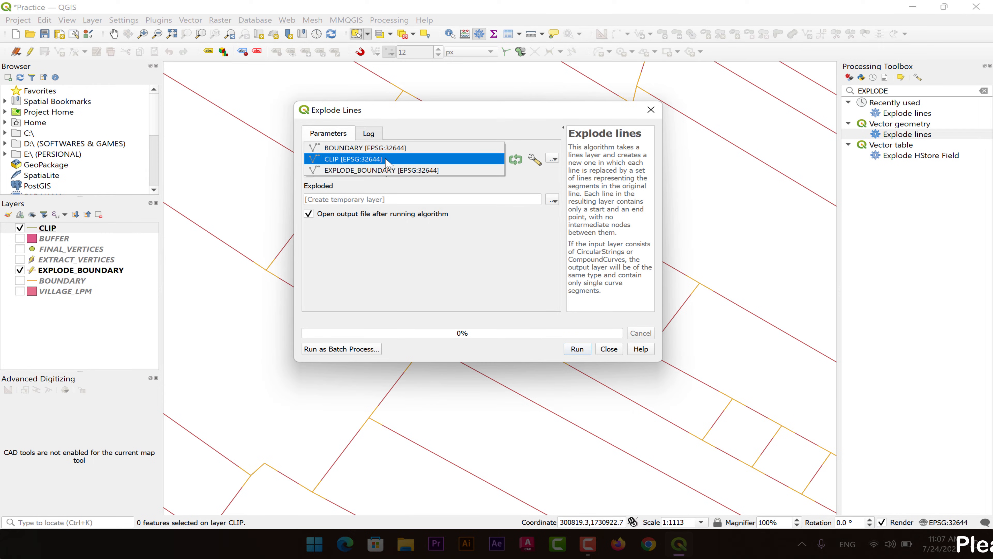
{"action": "left_click", "coordinate": [385, 158]}
Set the exploded output to be saved as the shapefile EXPLODE_CLIP in the Practice_Bulk LPM_1 folder.
{"action": "left_click", "coordinate": [553, 201]}
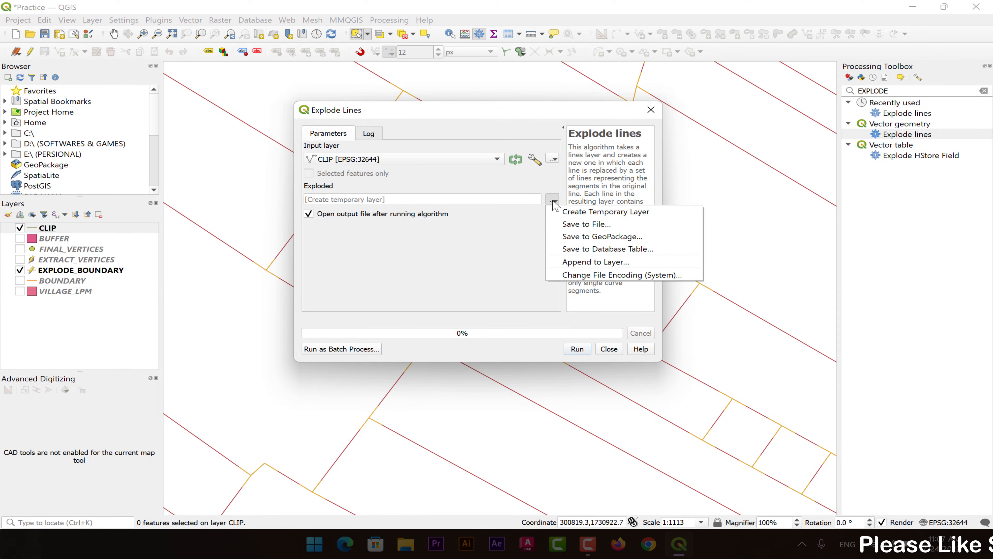
{"action": "left_click", "coordinate": [570, 221]}
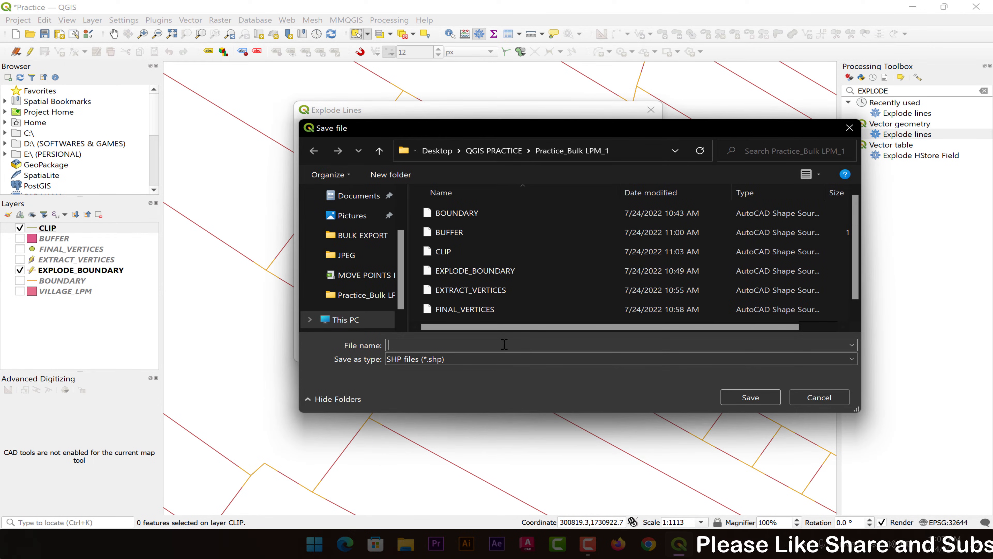
{"action": "type", "text": "EXP"}
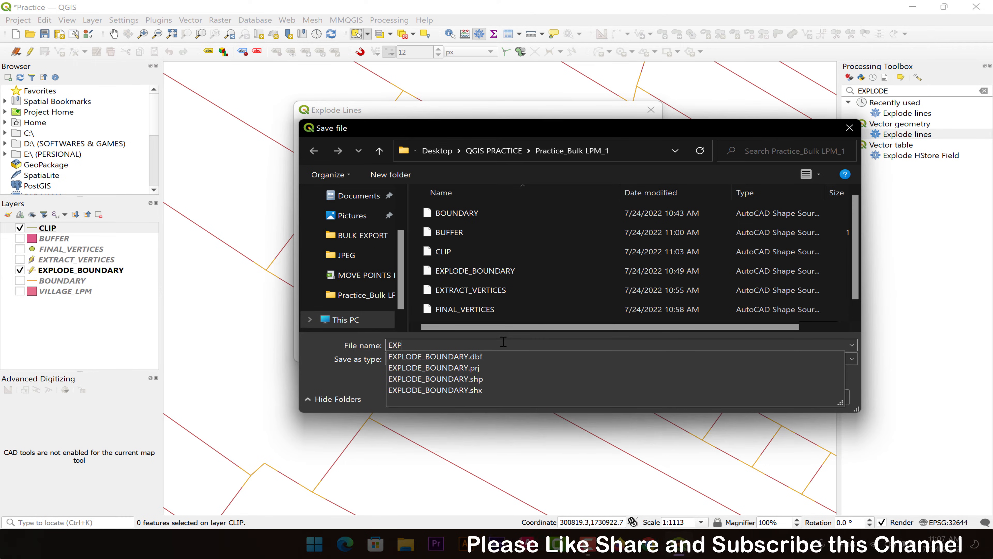
{"action": "type", "text": "LODE_C"}
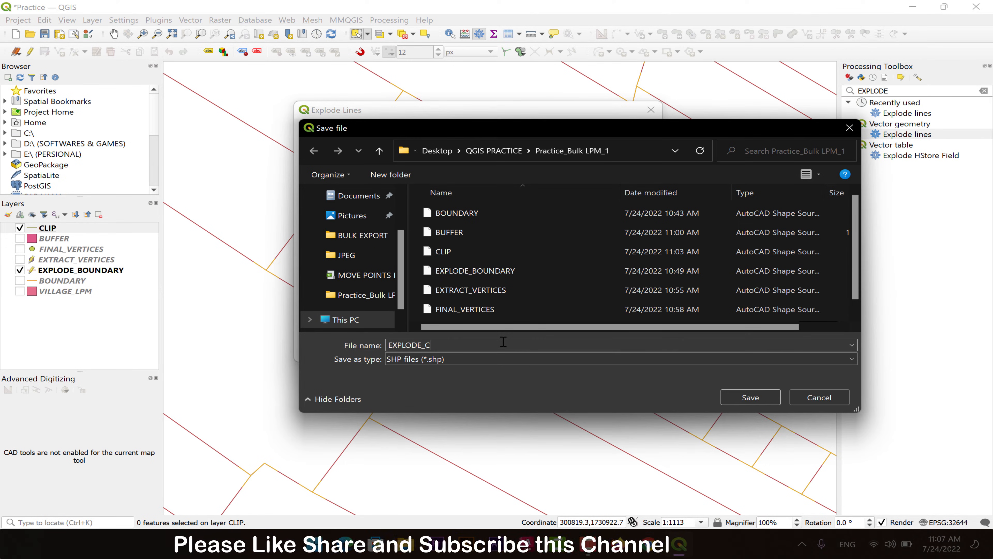
{"action": "type", "text": "LIP"}
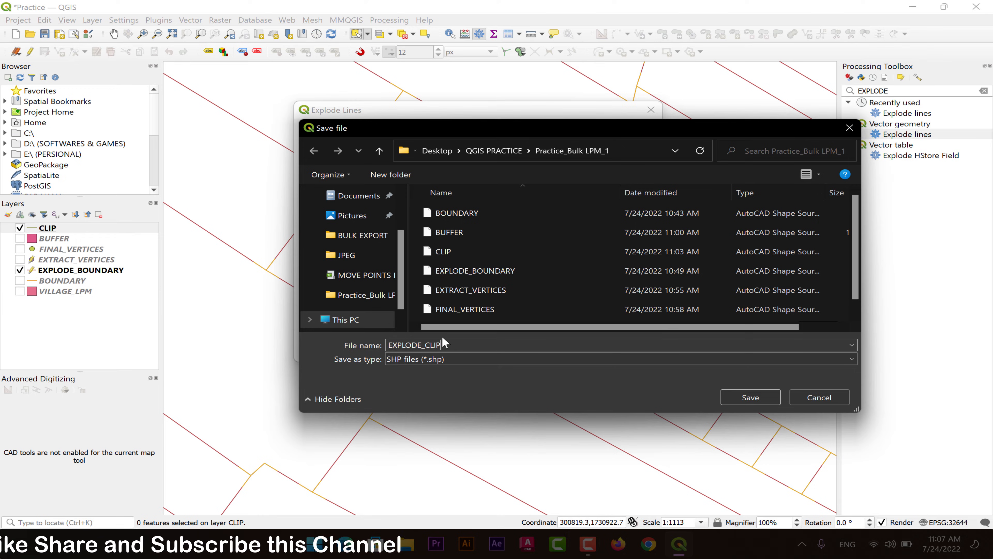
{"action": "left_click", "coordinate": [743, 397]}
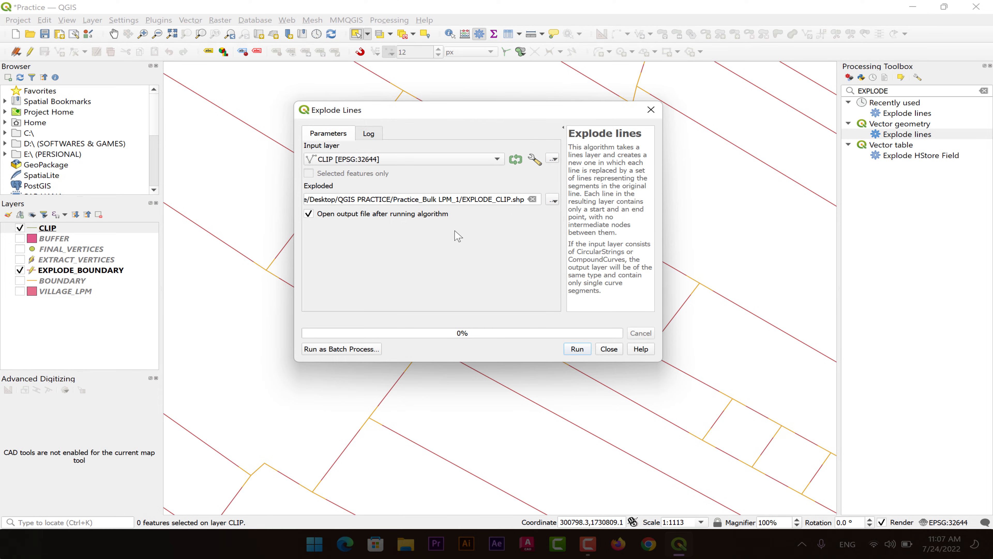
Set the input layer's invalid feature filtering to Do not Filter (Better Performance), run Explode lines and close the dialog.
{"action": "left_click", "coordinate": [532, 159]}
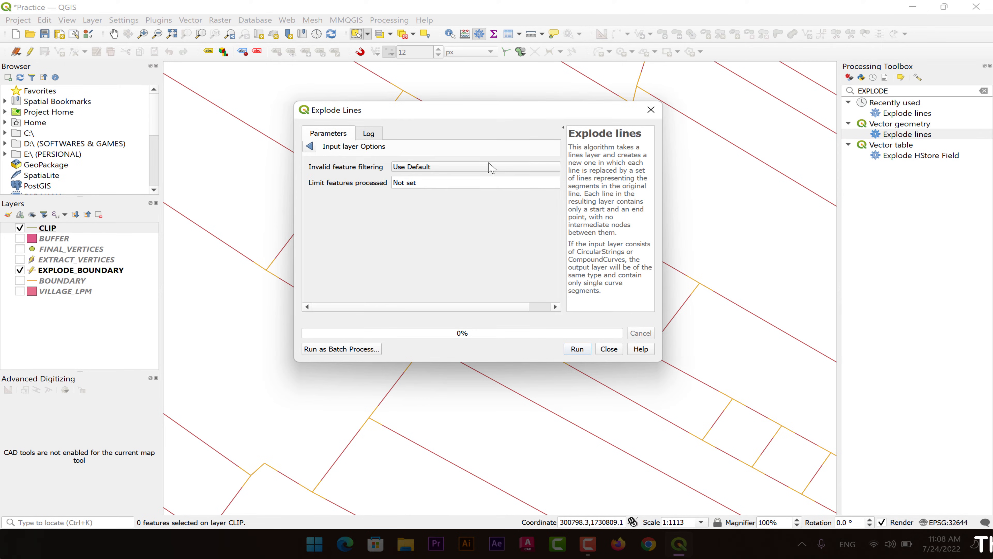
{"action": "left_click", "coordinate": [417, 167]}
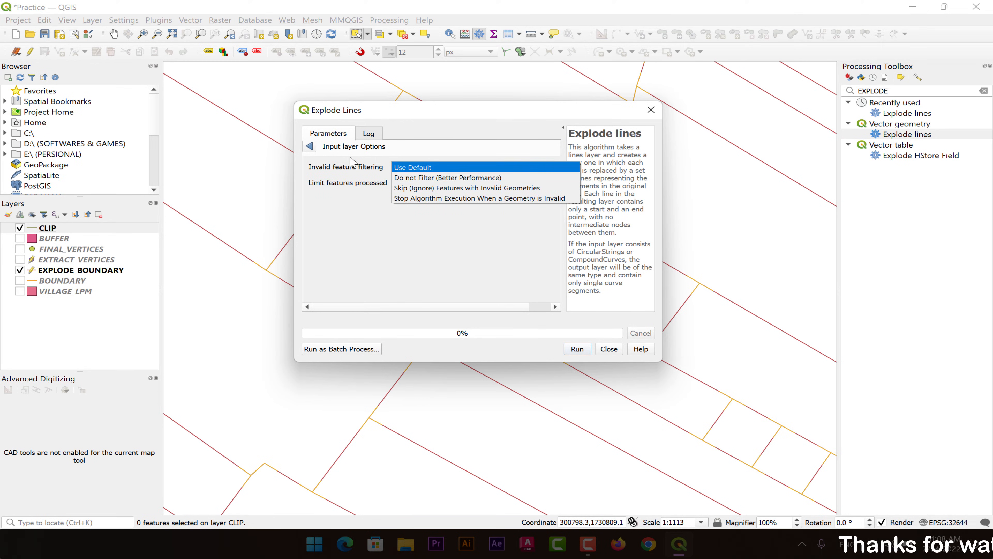
{"action": "left_click", "coordinate": [311, 147]}
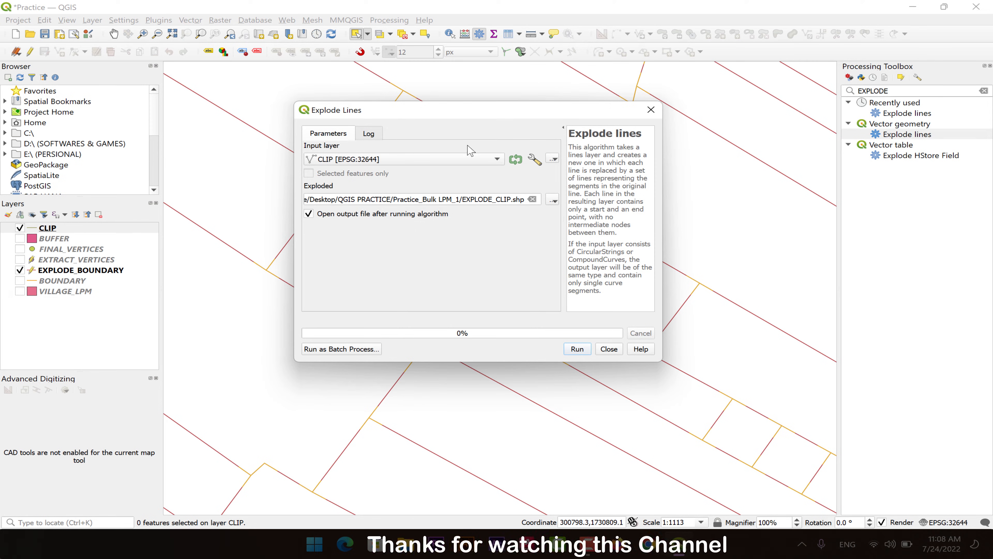
{"action": "left_click", "coordinate": [534, 160]}
{"action": "left_click", "coordinate": [489, 168]}
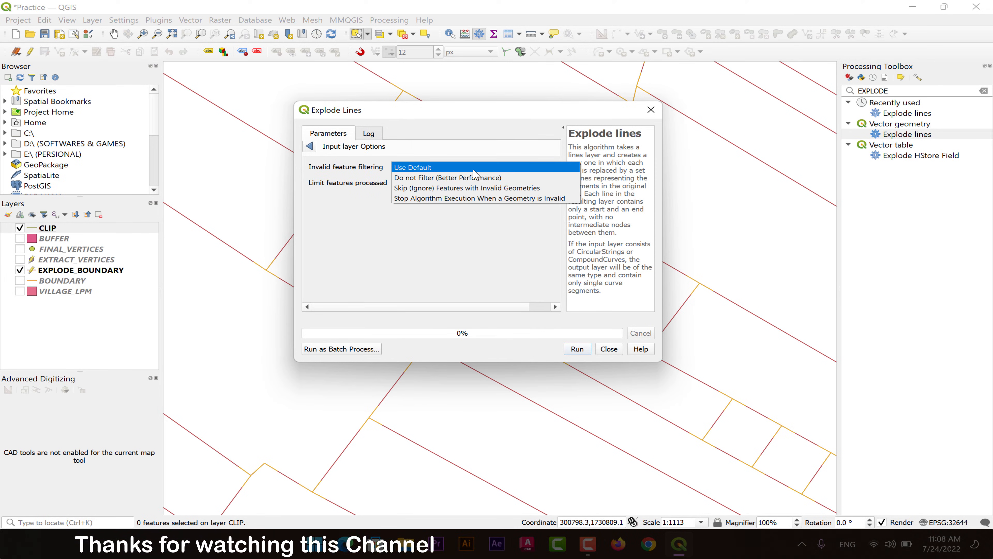
{"action": "left_click", "coordinate": [443, 179]}
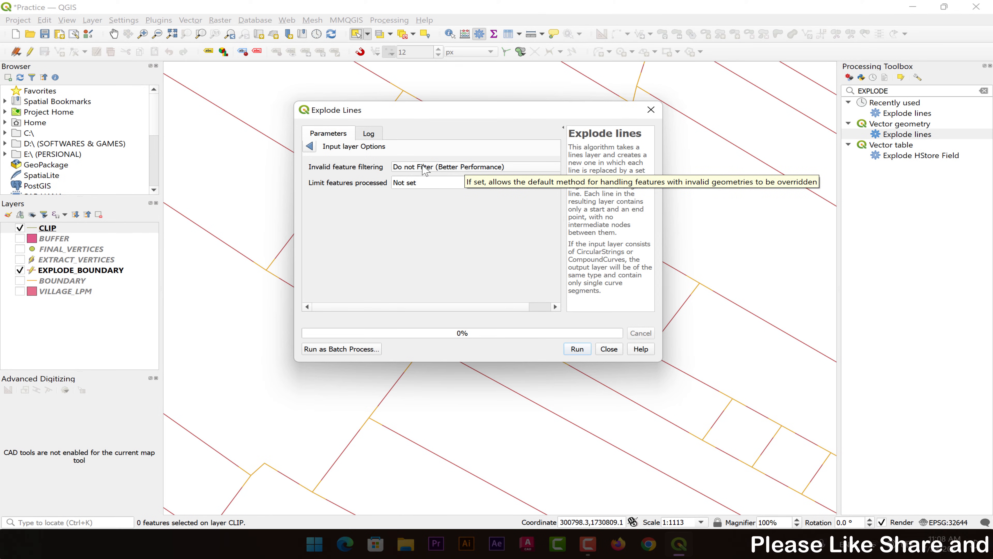
{"action": "left_click", "coordinate": [310, 147]}
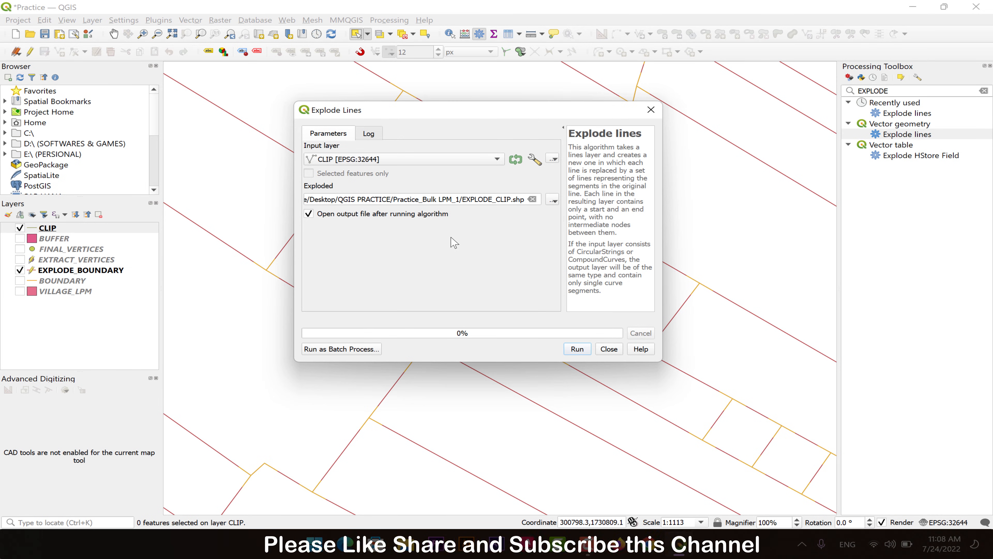
{"action": "left_click", "coordinate": [578, 349]}
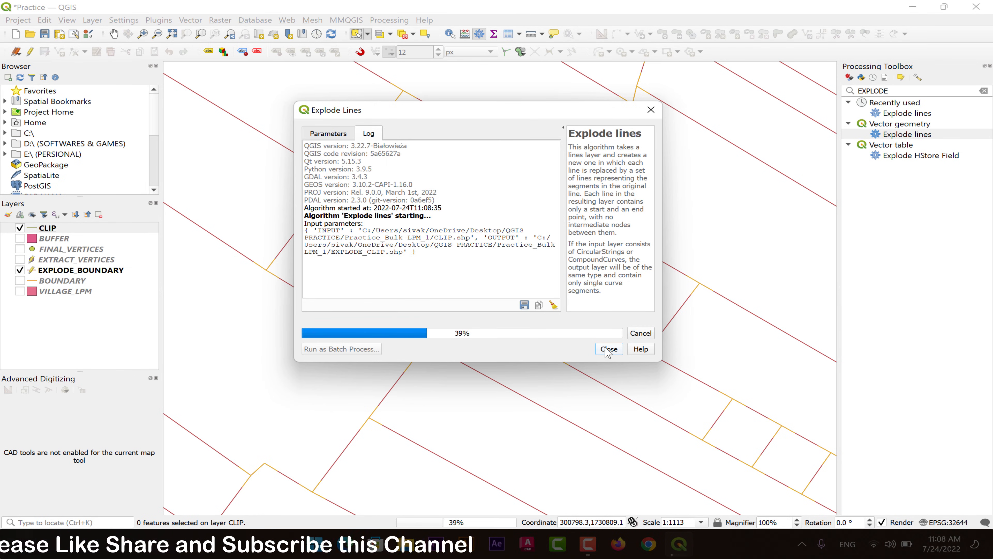
{"action": "left_click", "coordinate": [609, 348]}
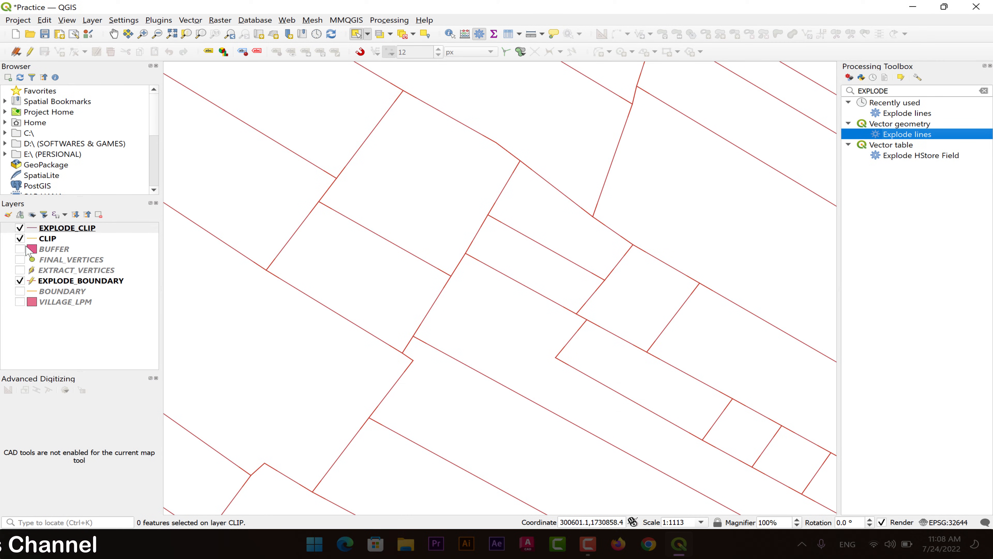
Hide the CLIP and EXPLODE_BOUNDARY layers and inspect individual EXPLODE_CLIP segments around one pair of vertices.
{"action": "left_click", "coordinate": [20, 238]}
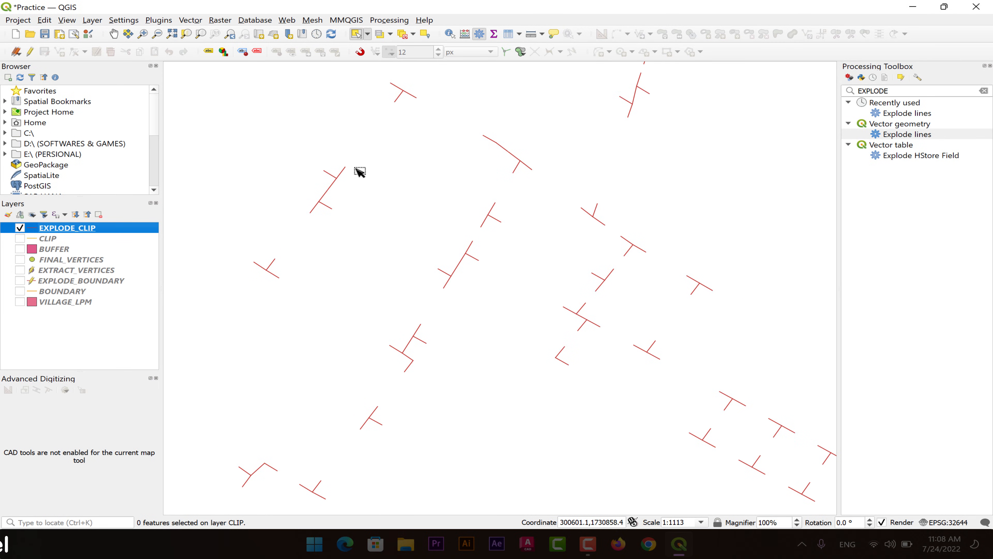
{"action": "scroll", "coordinate": [335, 191], "scroll_direction": "up", "scroll_amount": 2}
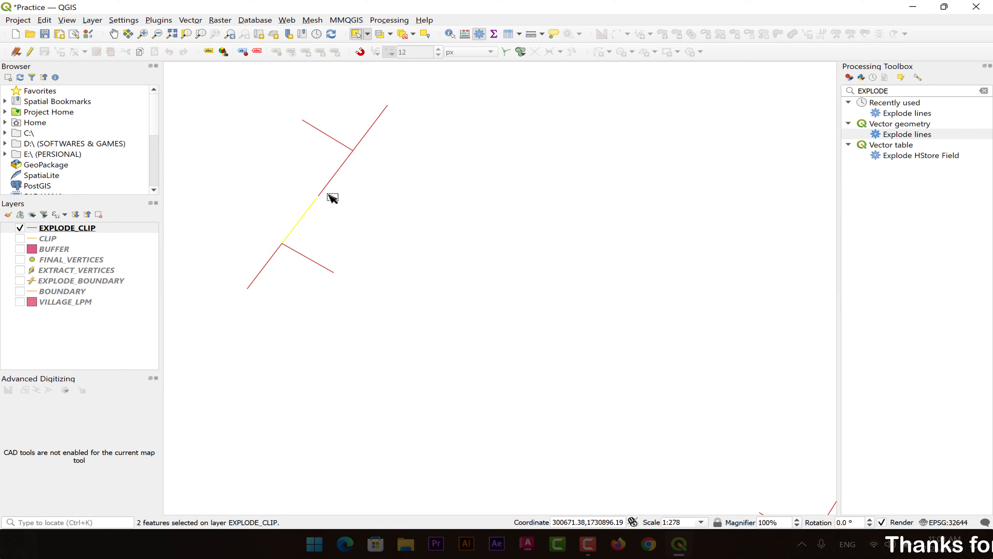
{"action": "left_click", "coordinate": [339, 139]}
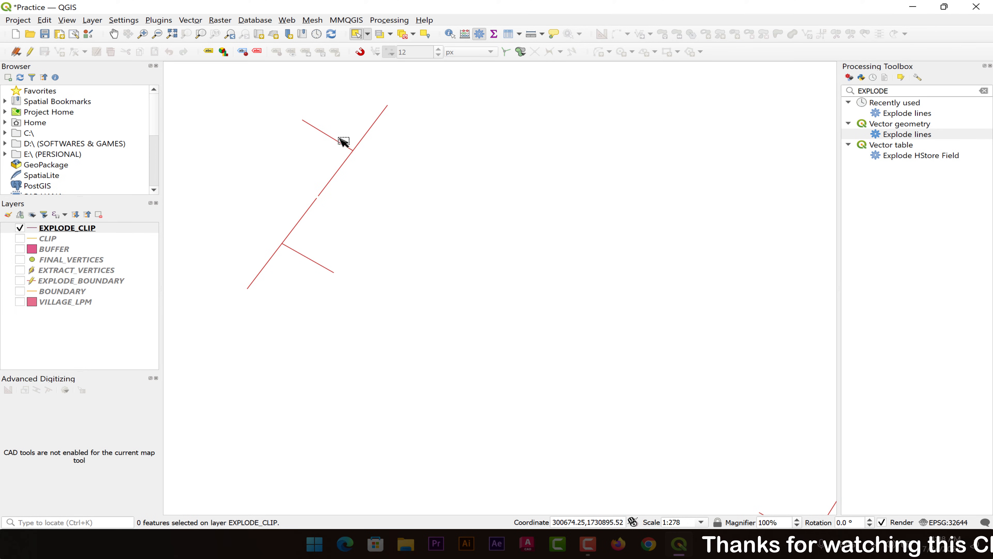
Select the EXPLODE_CLIP segments meeting at the upper junction to check that they are separate, and clear the selection.
{"action": "left_click_drag", "start_coordinate": [333, 127], "coordinate": [314, 143]}
{"action": "left_click_drag", "start_coordinate": [377, 136], "coordinate": [361, 122]}
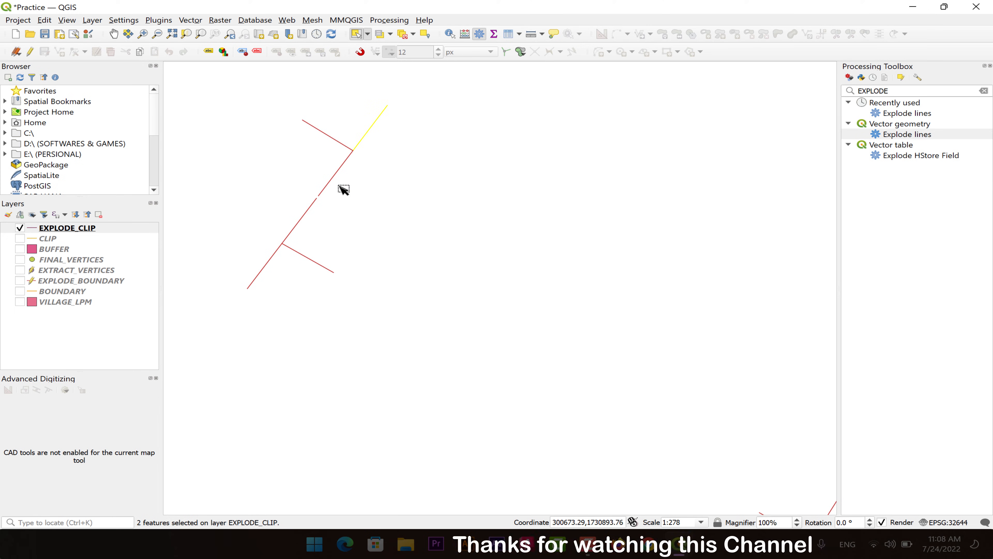
{"action": "left_click", "coordinate": [385, 195]}
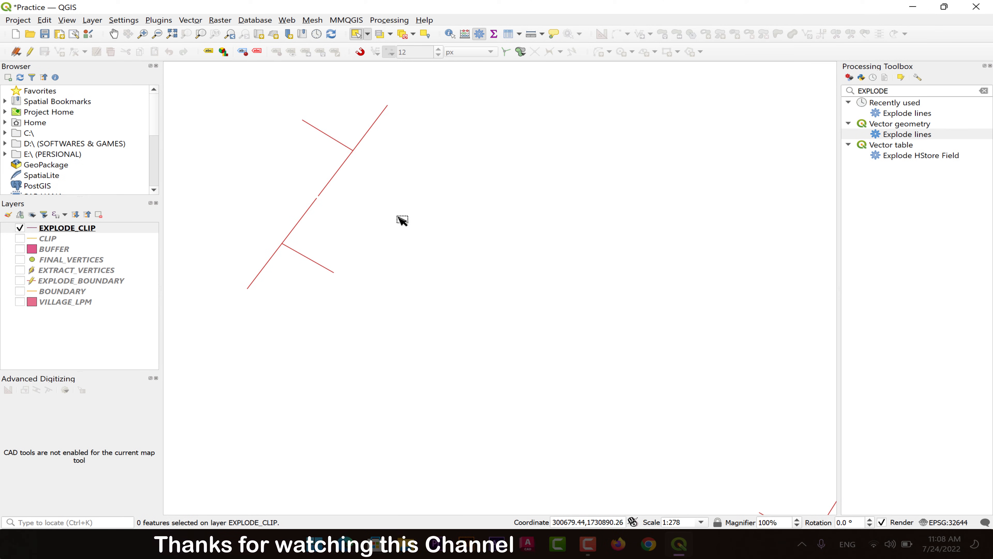
Show all hidden layers again, from CLIP and BUFFER down to BOUNDARY and VILLAGE_LPM, together with EXPLODE_CLIP.
{"action": "scroll", "coordinate": [405, 222], "scroll_direction": "down", "scroll_amount": 1}
{"action": "scroll", "coordinate": [411, 223], "scroll_direction": "down", "scroll_amount": 3}
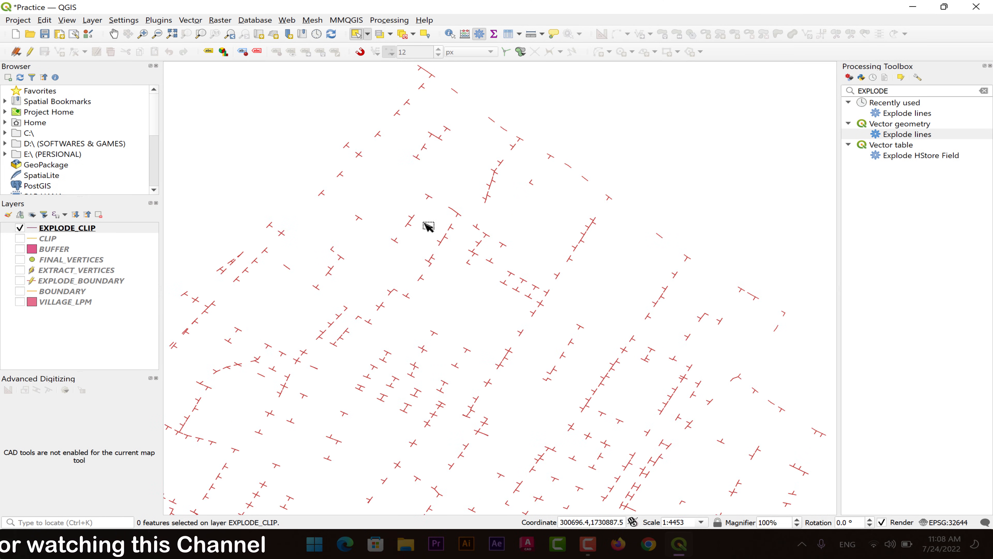
{"action": "left_click", "coordinate": [20, 239]}
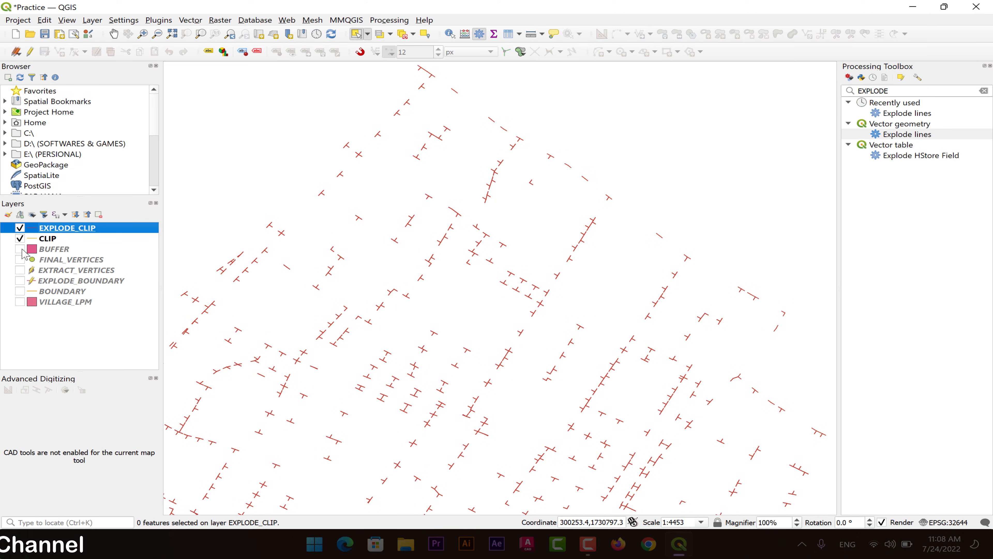
{"action": "left_click", "coordinate": [20, 248]}
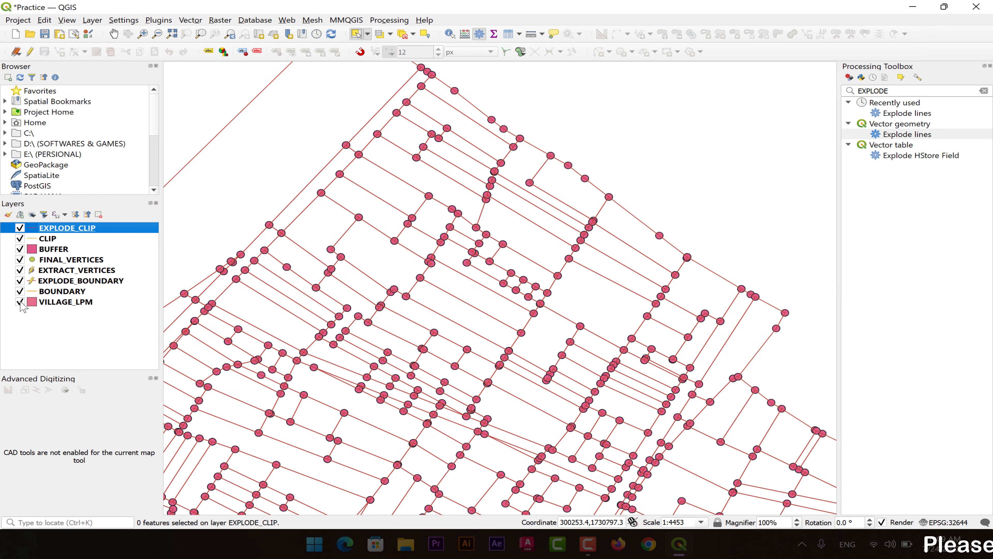
{"action": "scroll", "coordinate": [560, 206], "scroll_direction": "down", "scroll_amount": 1}
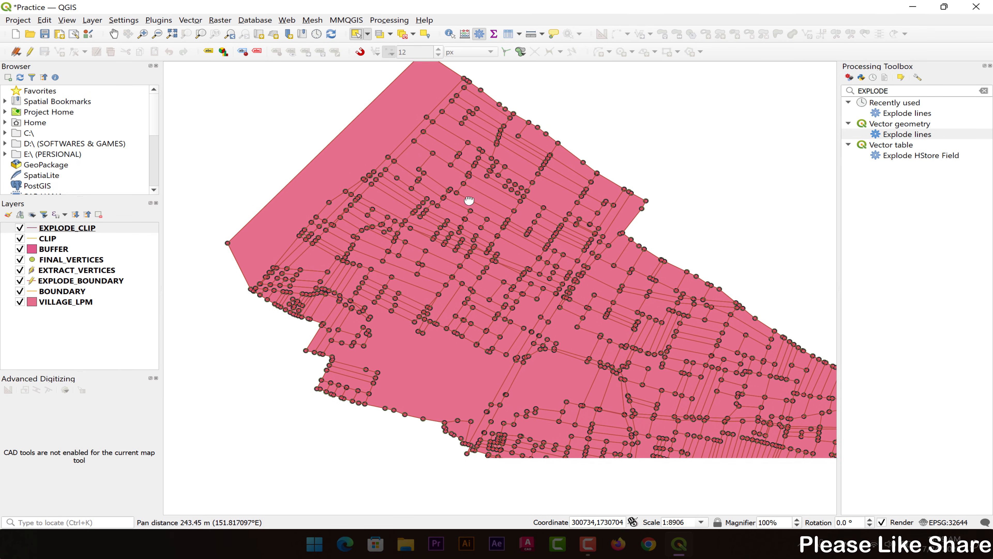